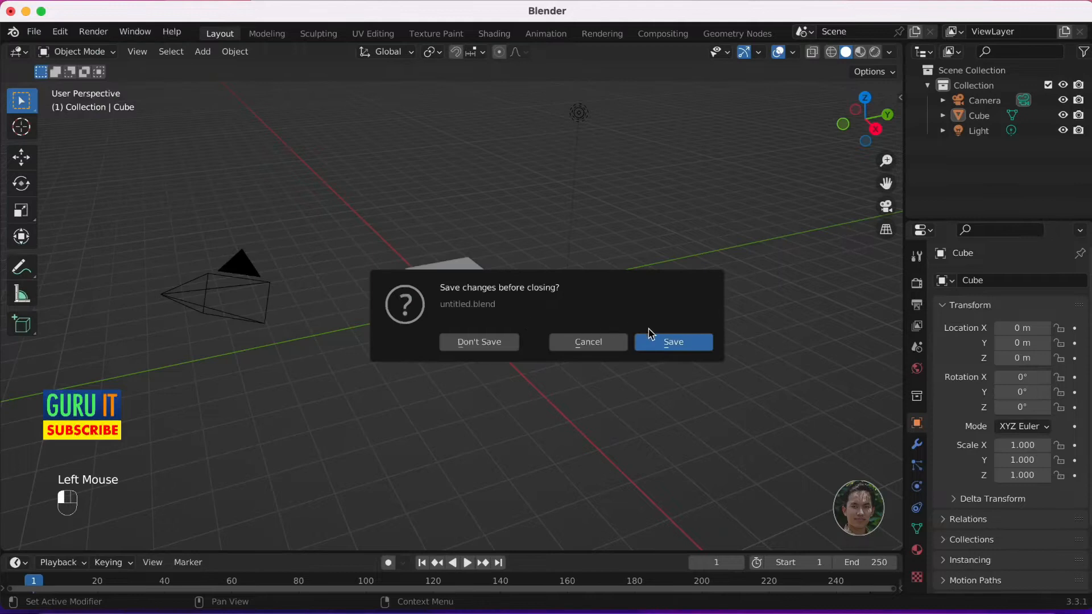
Step: Discard the unsaved changes, and view the Animation workspace before returning to the Layout workspace
{"action": "left_click", "coordinate": [481, 342]}
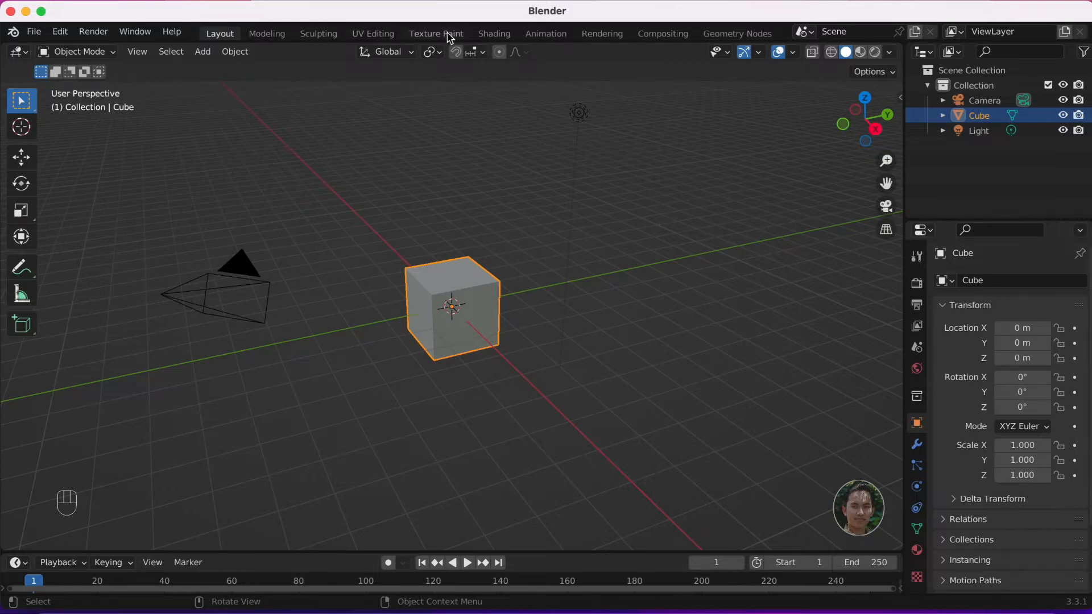
{"action": "left_click", "coordinate": [540, 36]}
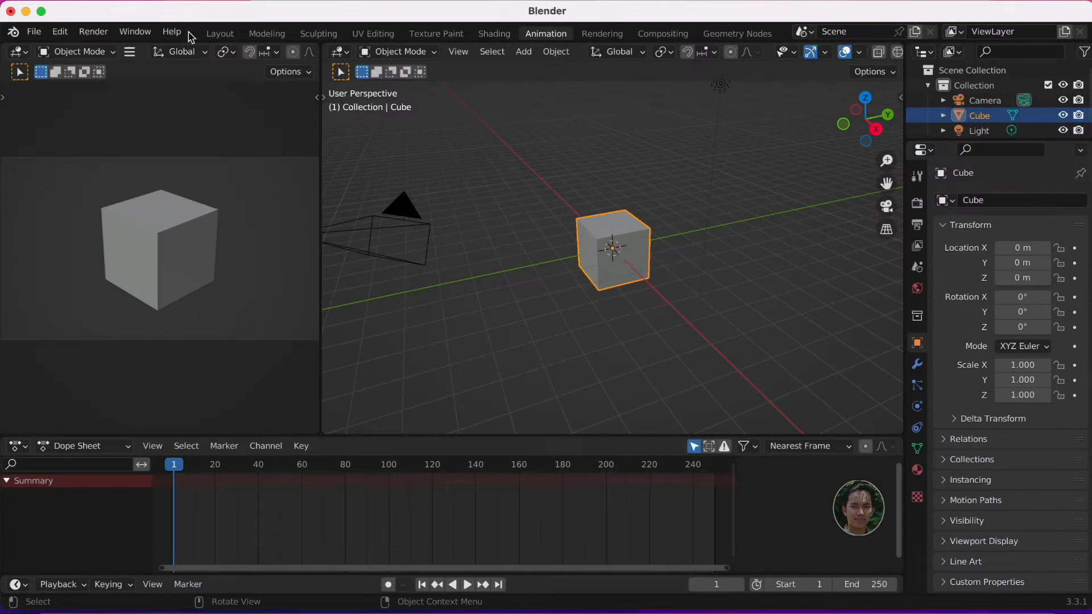
{"action": "left_click", "coordinate": [219, 34]}
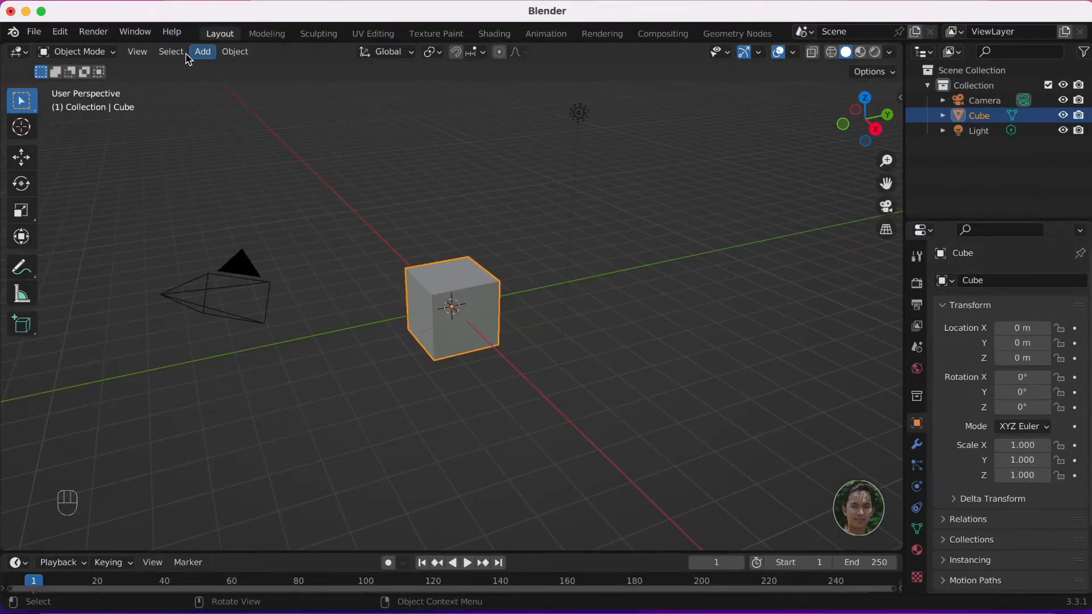
Step: Look through the viewport's View, Select and Object commands and the available object interaction modes, staying in Object Mode
{"action": "left_click", "coordinate": [138, 52]}
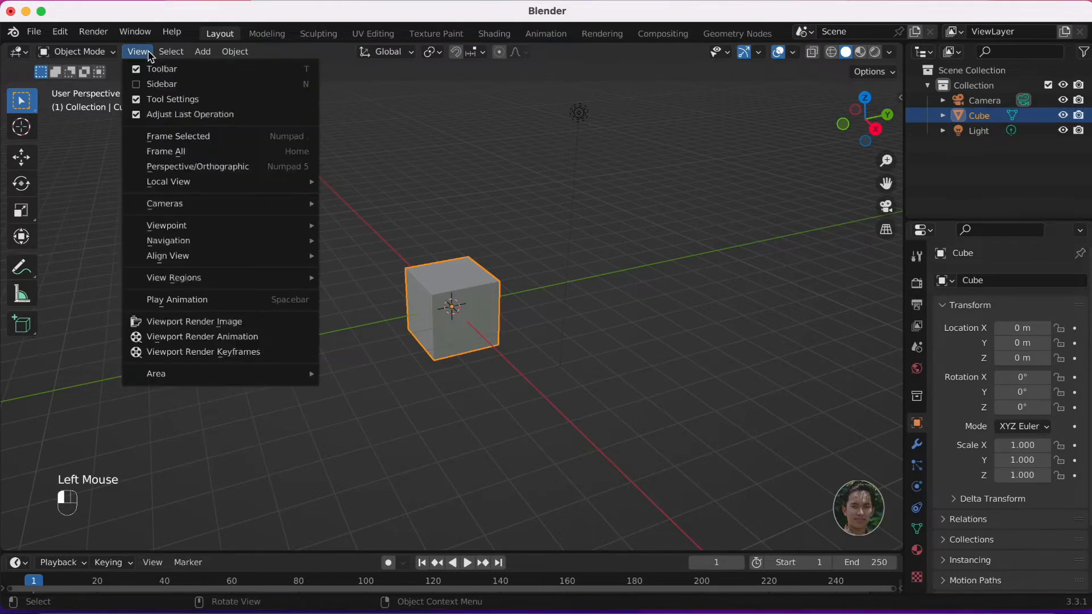
{"action": "mouse_move", "coordinate": [172, 56]}
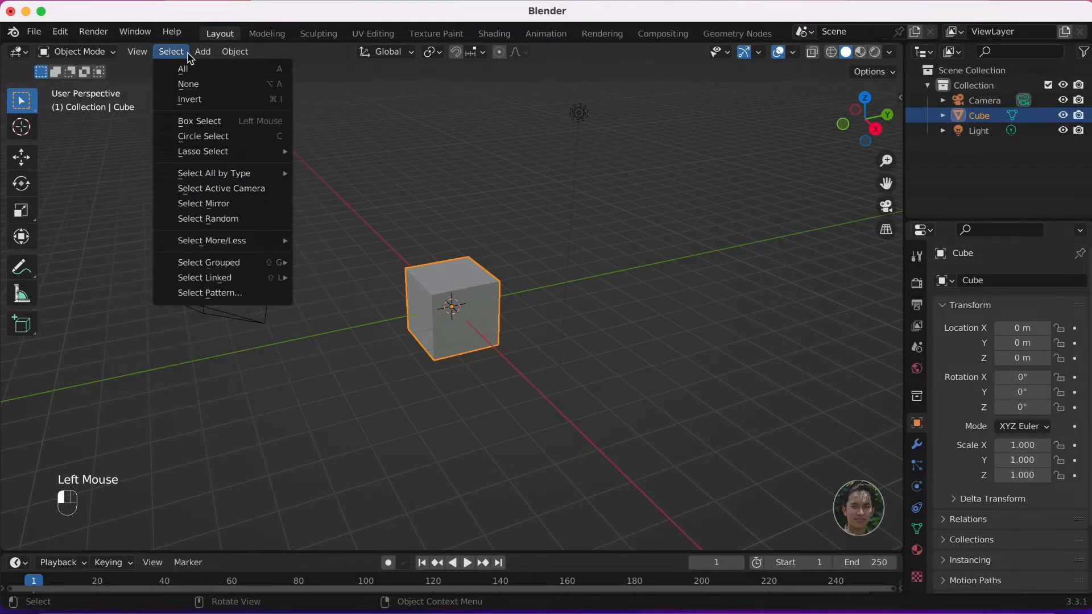
{"action": "mouse_move", "coordinate": [226, 59]}
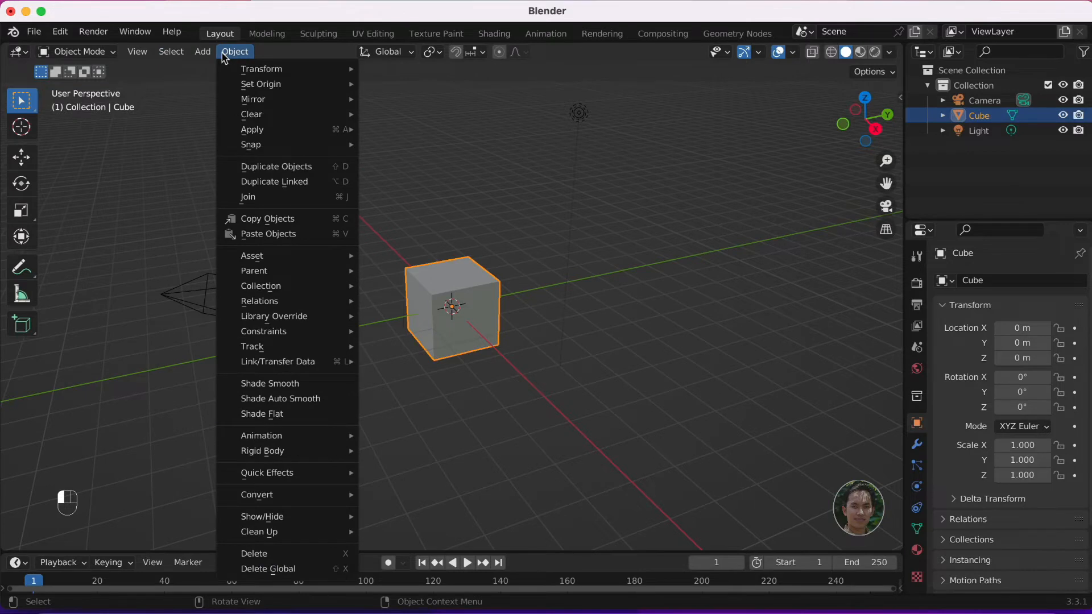
{"action": "left_click", "coordinate": [111, 52]}
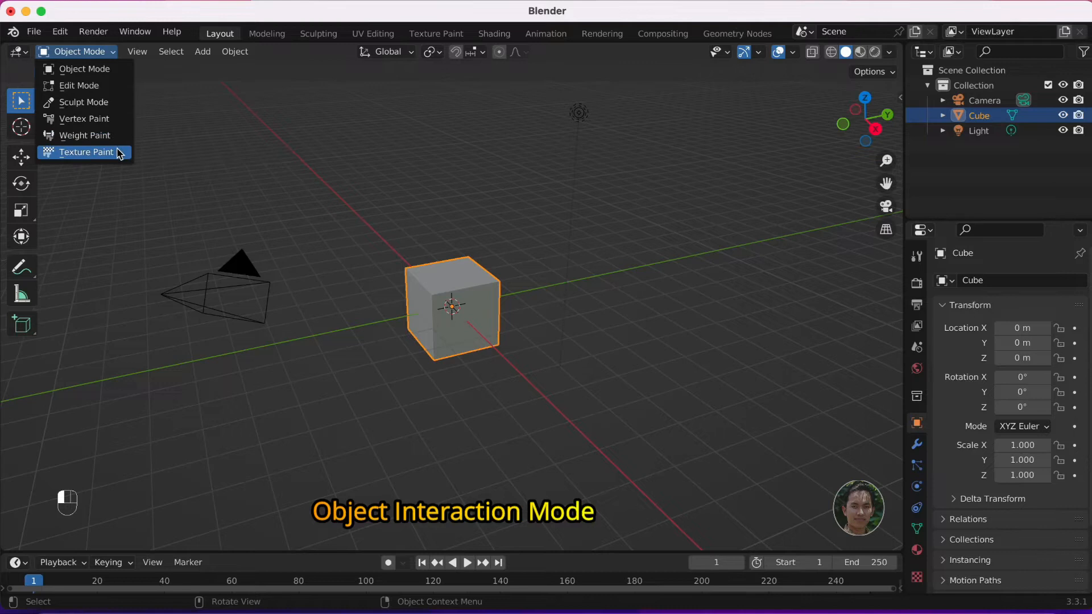
{"action": "left_click", "coordinate": [112, 77]}
Step: Deselect the cube, and switch into Edit Mode and back to Object Mode
{"action": "left_click", "coordinate": [185, 101]}
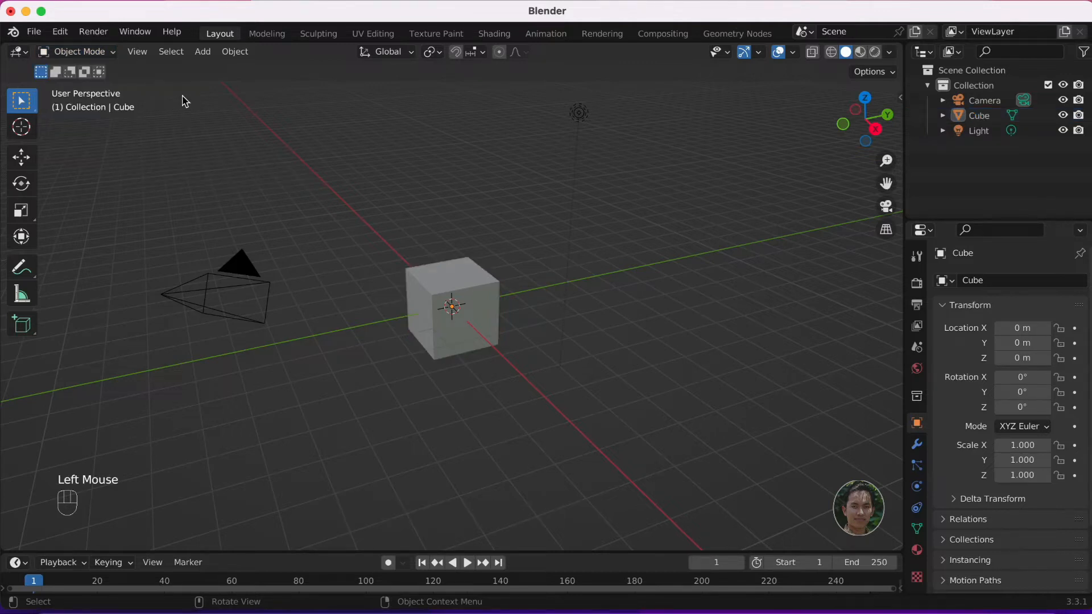
{"action": "key", "text": "Tab"}
{"action": "key", "text": "Tab"}
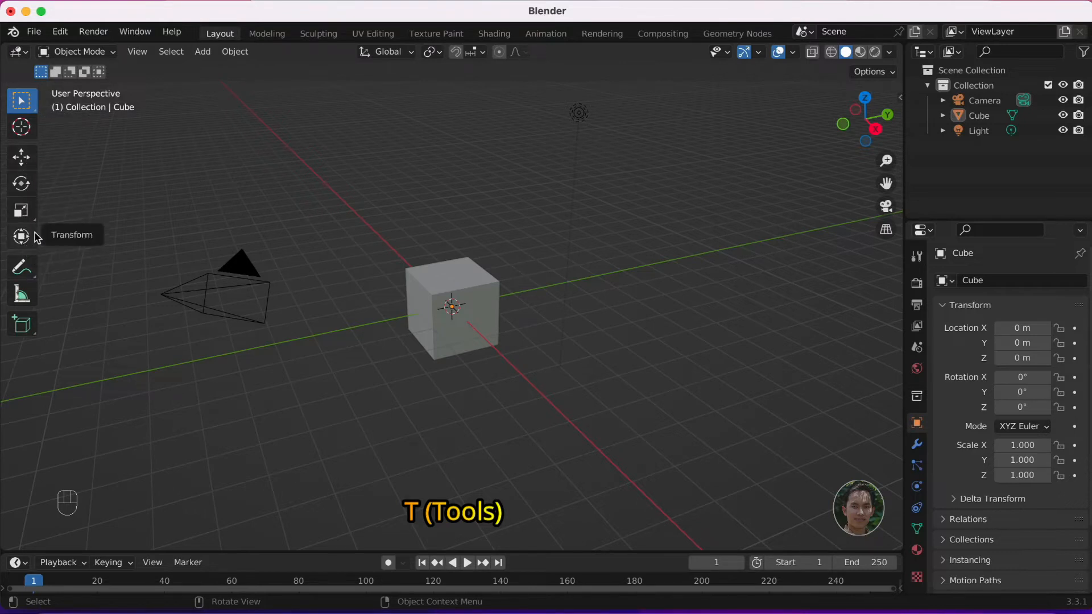
Step: Hide and show the viewport's toolbar twice
{"action": "key", "text": "t"}
{"action": "key", "text": "t"}
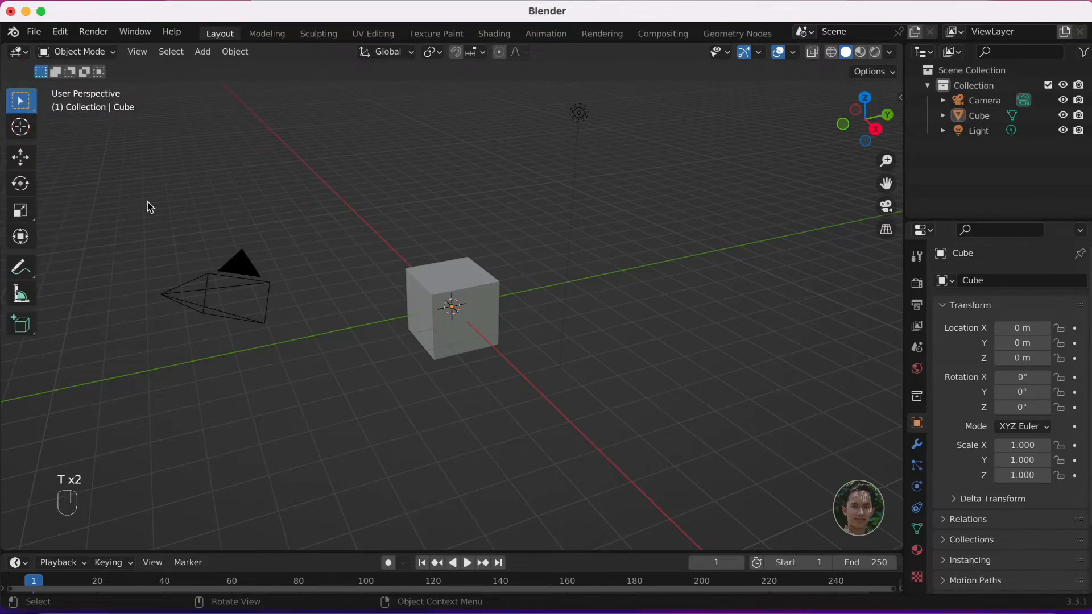
{"action": "key", "text": "t"}
{"action": "key", "text": "t"}
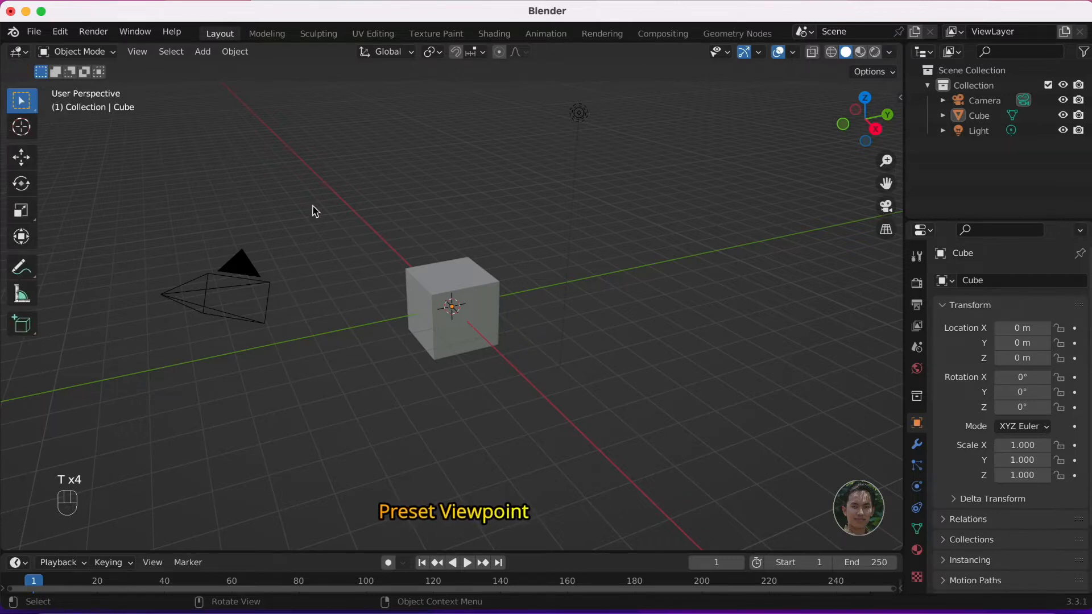
Step: View the scene from the top, back, right and bottom orthographic viewpoints
{"action": "left_click", "coordinate": [869, 106]}
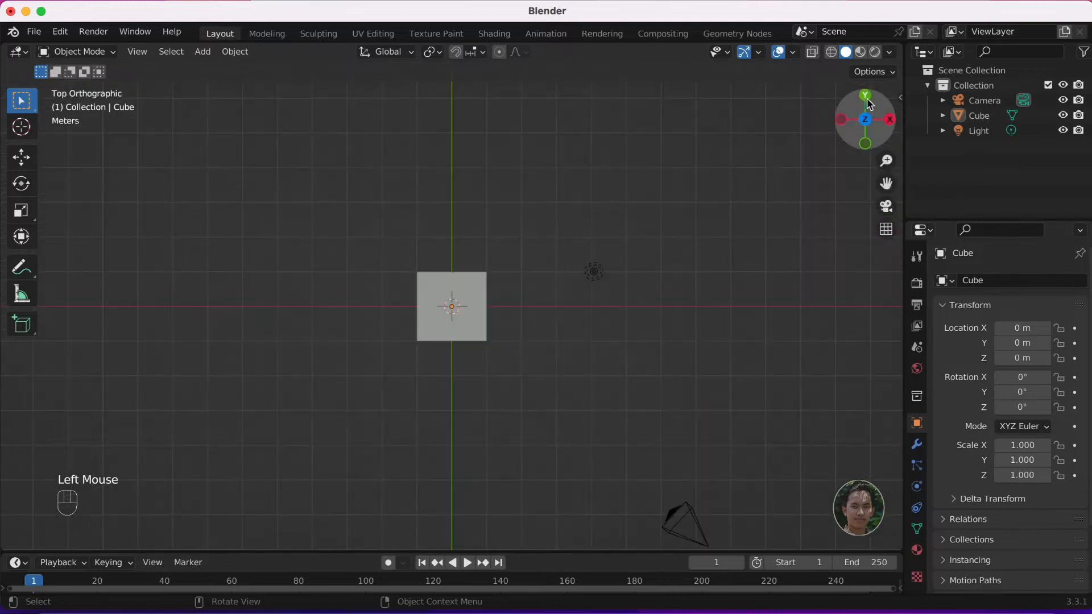
{"action": "left_click", "coordinate": [869, 104]}
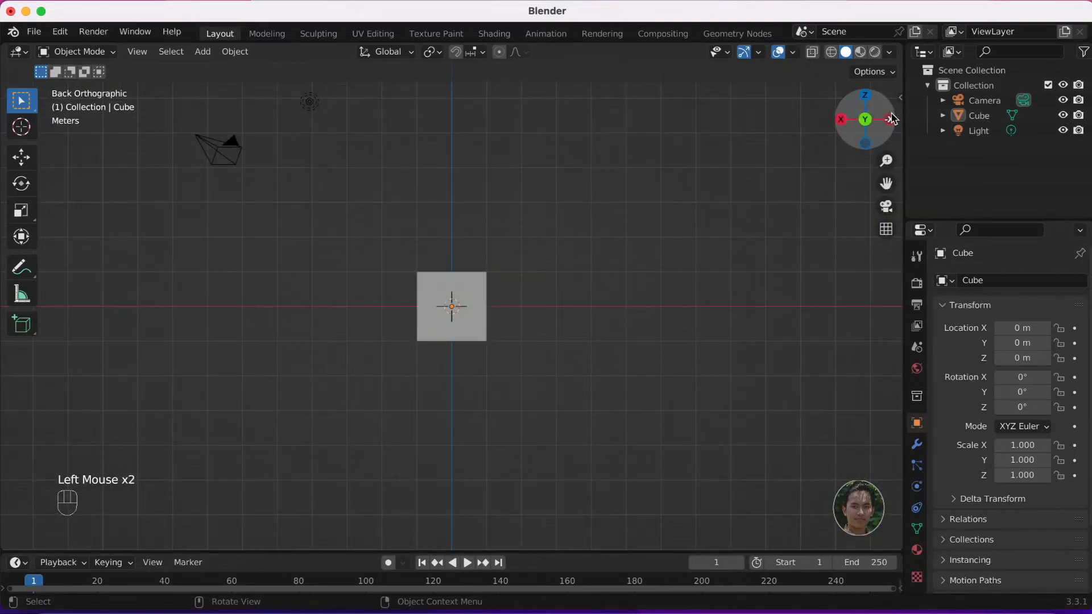
{"action": "left_click", "coordinate": [842, 120]}
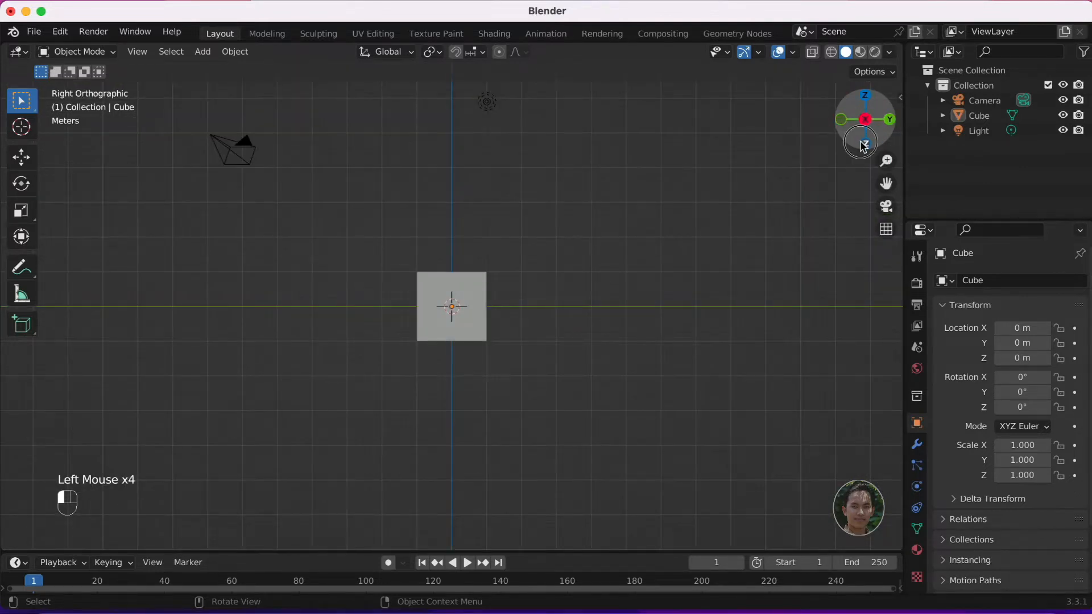
{"action": "left_click", "coordinate": [868, 123]}
{"action": "left_click", "coordinate": [868, 124]}
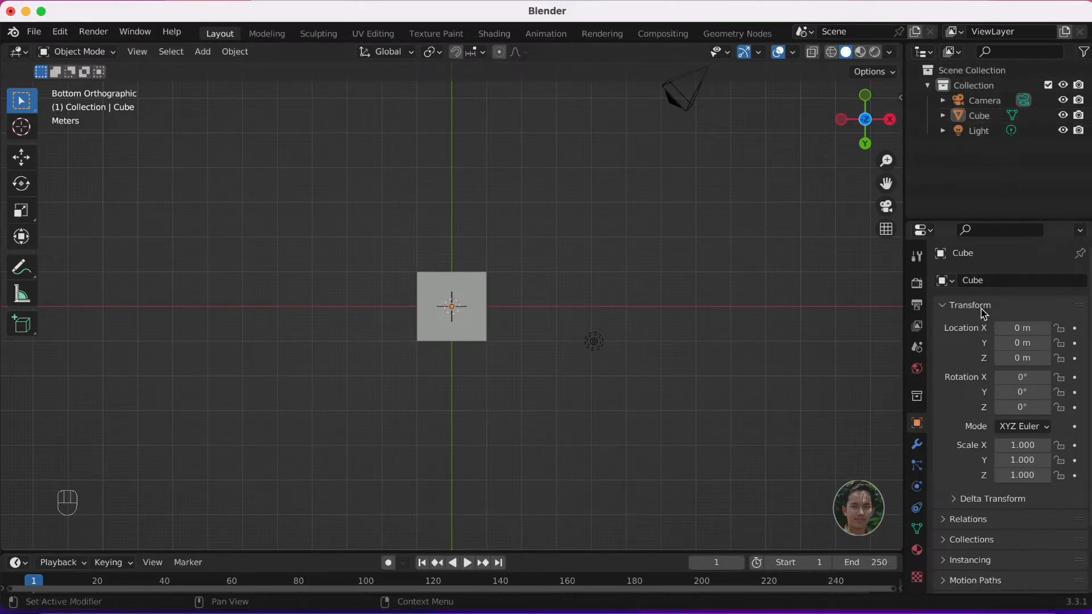
Step: Look through the cube's tool, render, object, modifier, particle, constraint and object data properties
{"action": "left_click", "coordinate": [917, 257]}
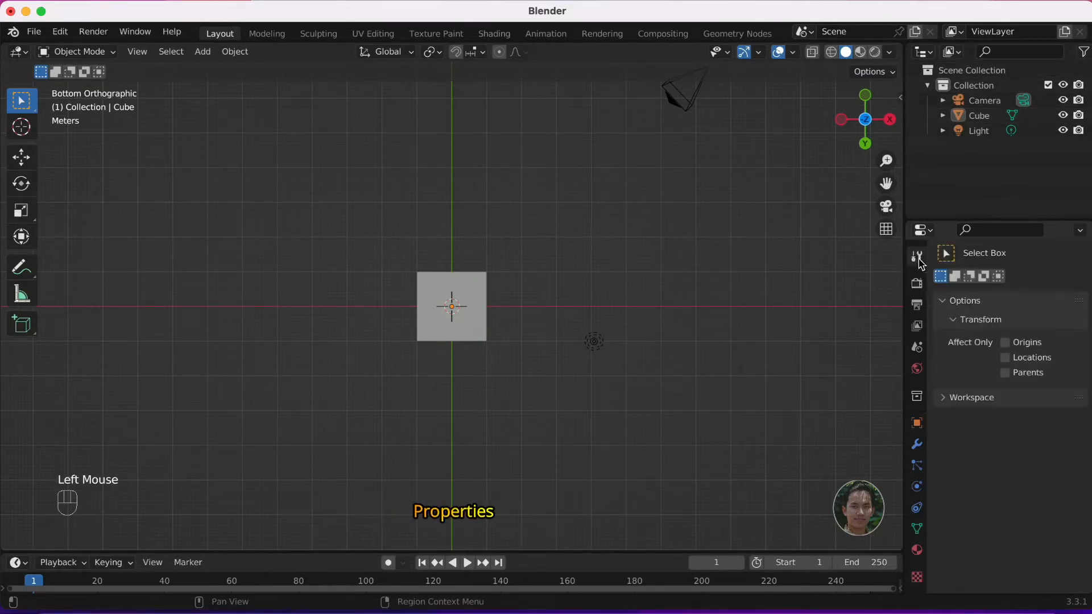
{"action": "left_click", "coordinate": [917, 282]}
{"action": "left_click", "coordinate": [917, 424]}
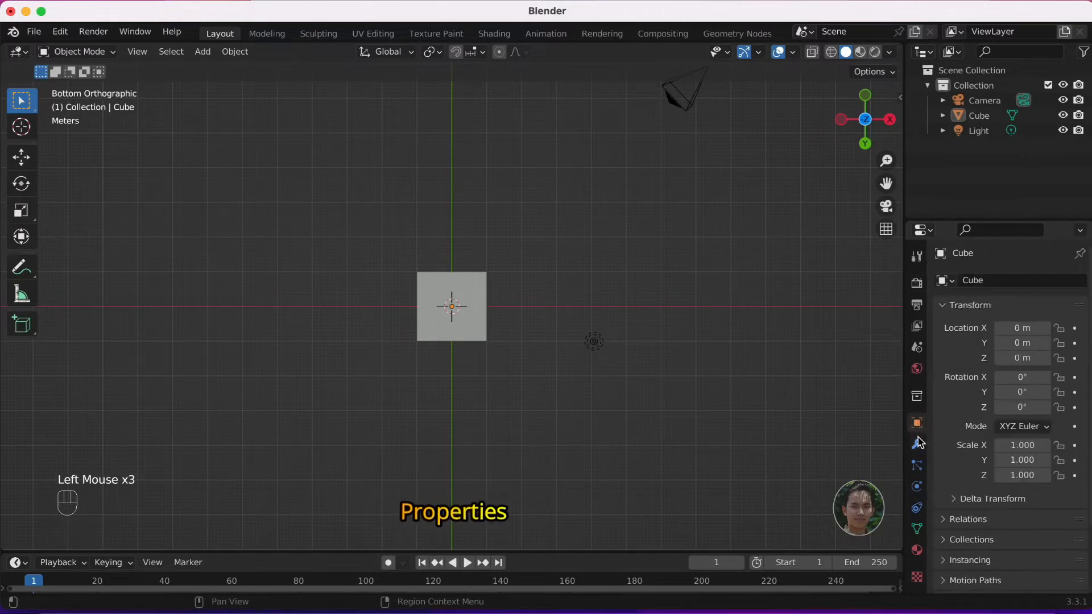
{"action": "left_click", "coordinate": [918, 445]}
{"action": "left_click", "coordinate": [917, 466]}
{"action": "left_click", "coordinate": [917, 508]}
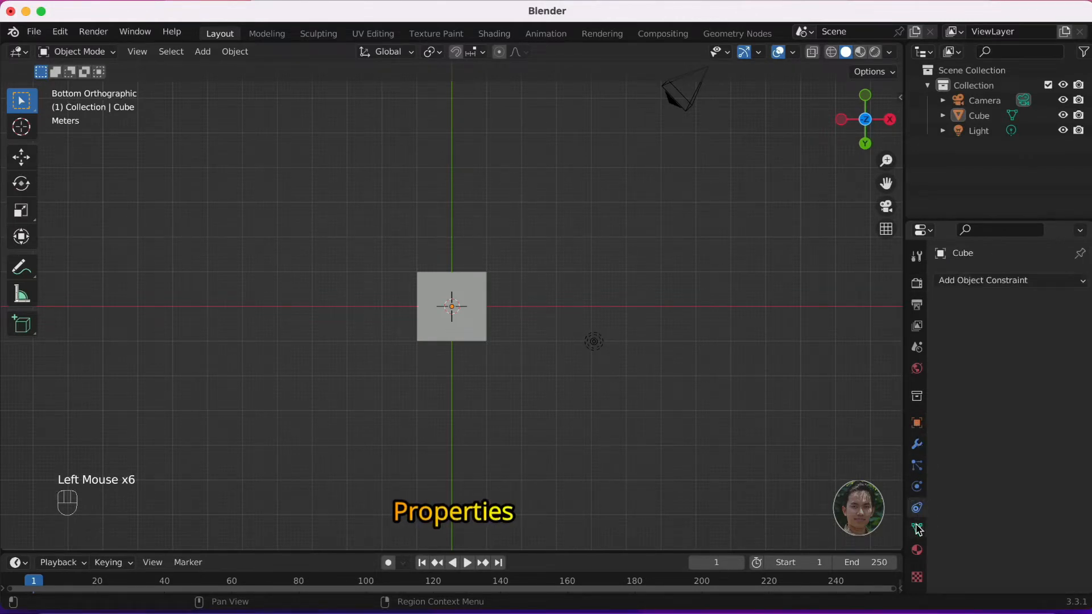
{"action": "left_click", "coordinate": [917, 529]}
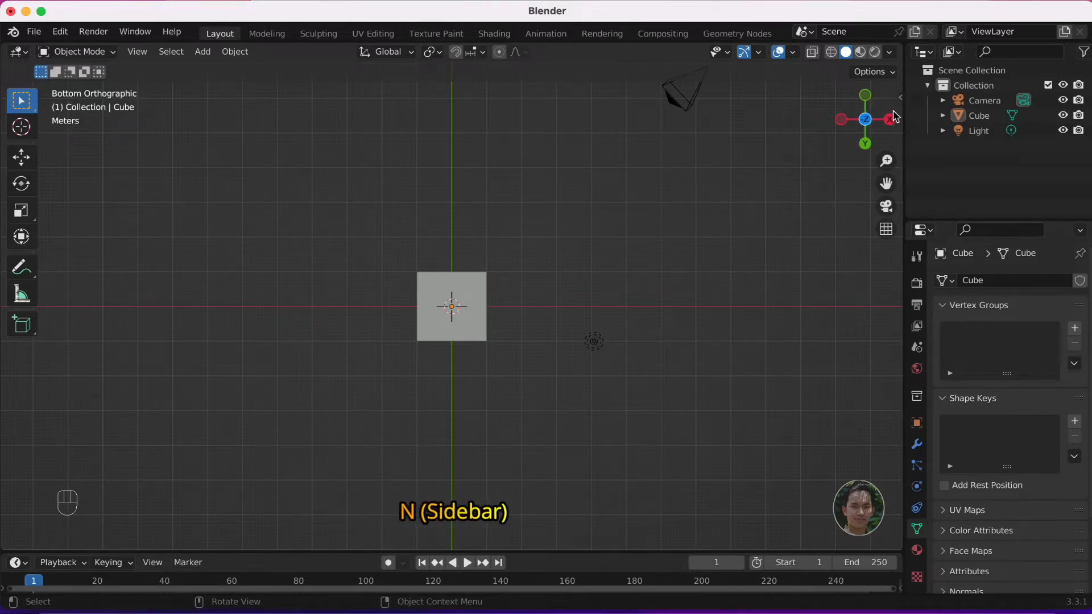
Step: Show and hide the viewport sidebar with the cube's transform values, and try resizing the timeline area
{"action": "key", "text": "n"}
{"action": "key", "text": "n"}
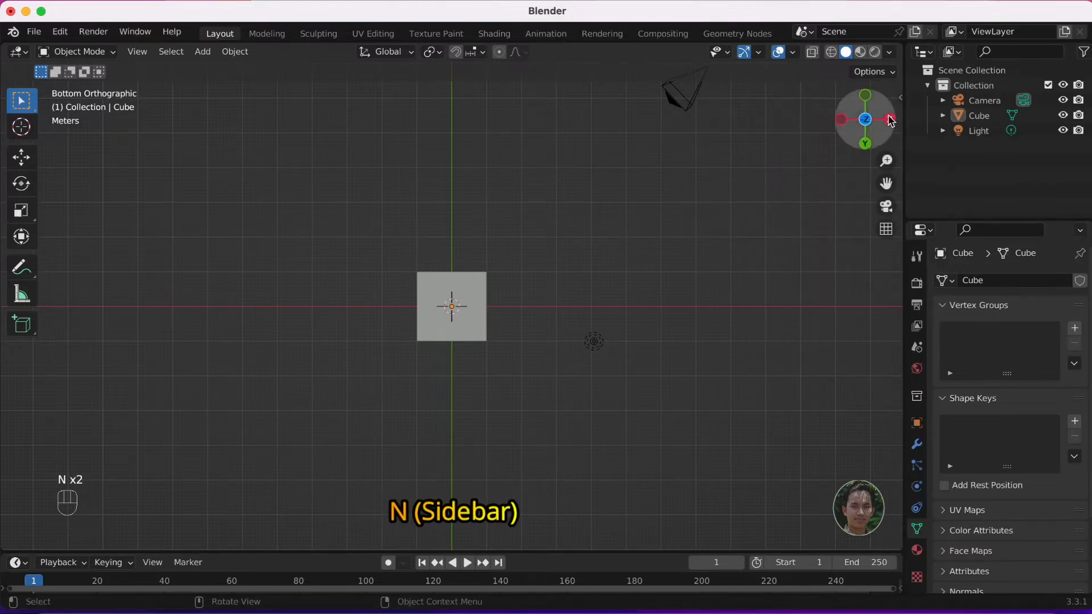
{"action": "left_click", "coordinate": [899, 103]}
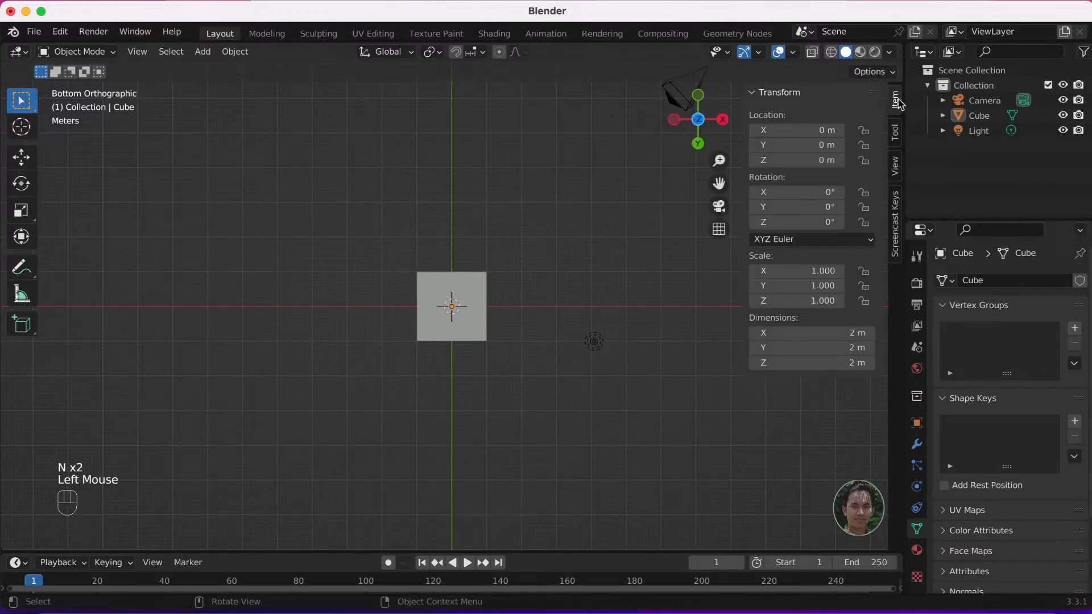
{"action": "key", "text": "n"}
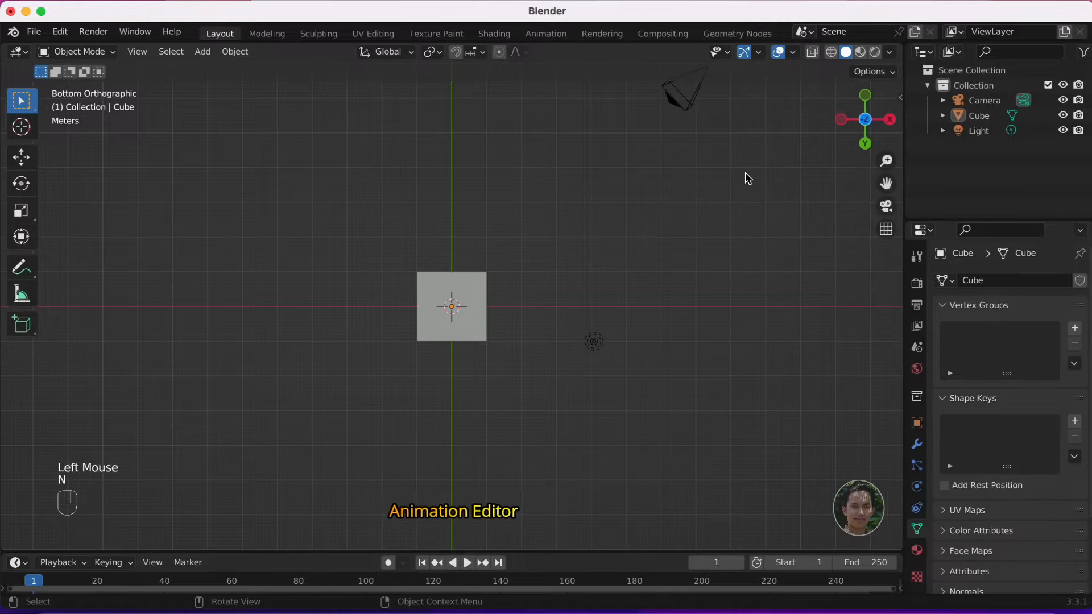
{"action": "left_click_drag", "start_coordinate": [576, 551], "coordinate": [560, 571]}
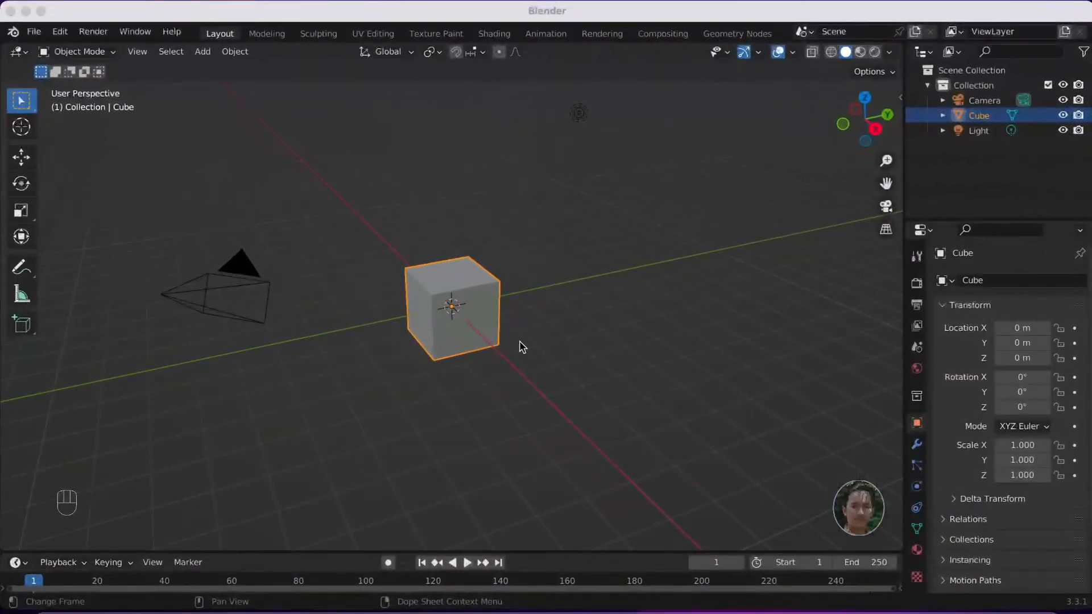
Step: Deselect the cube, and zoom the viewport in and out around it
{"action": "scroll", "coordinate": [519, 346], "scroll_direction": "down", "scroll_amount": 4}
{"action": "left_click", "coordinate": [520, 346]}
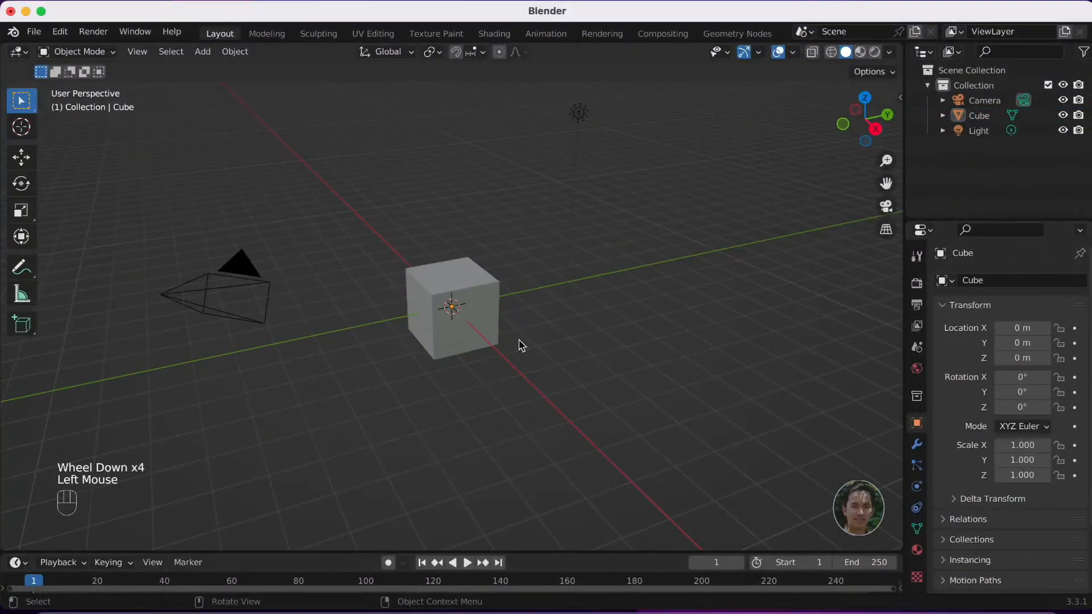
{"action": "scroll", "coordinate": [520, 346], "scroll_direction": "up", "scroll_amount": 5}
{"action": "scroll", "coordinate": [519, 346], "scroll_direction": "down", "scroll_amount": 8}
{"action": "scroll", "coordinate": [519, 346], "scroll_direction": "up", "scroll_amount": 7}
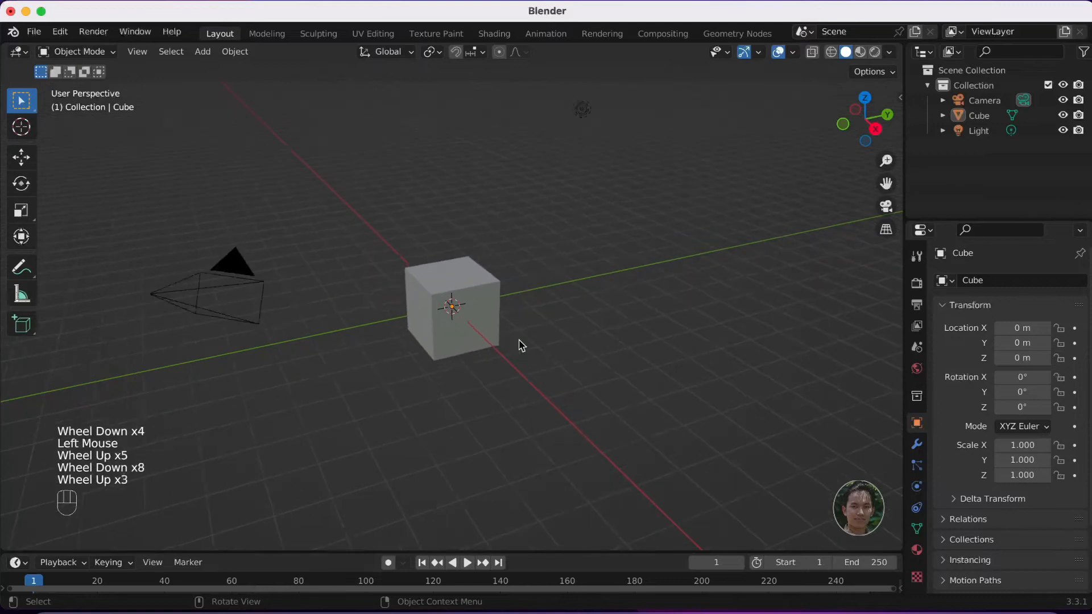
{"action": "scroll", "coordinate": [519, 346], "scroll_direction": "up", "scroll_amount": 2}
{"action": "scroll", "coordinate": [520, 346], "scroll_direction": "down", "scroll_amount": 6}
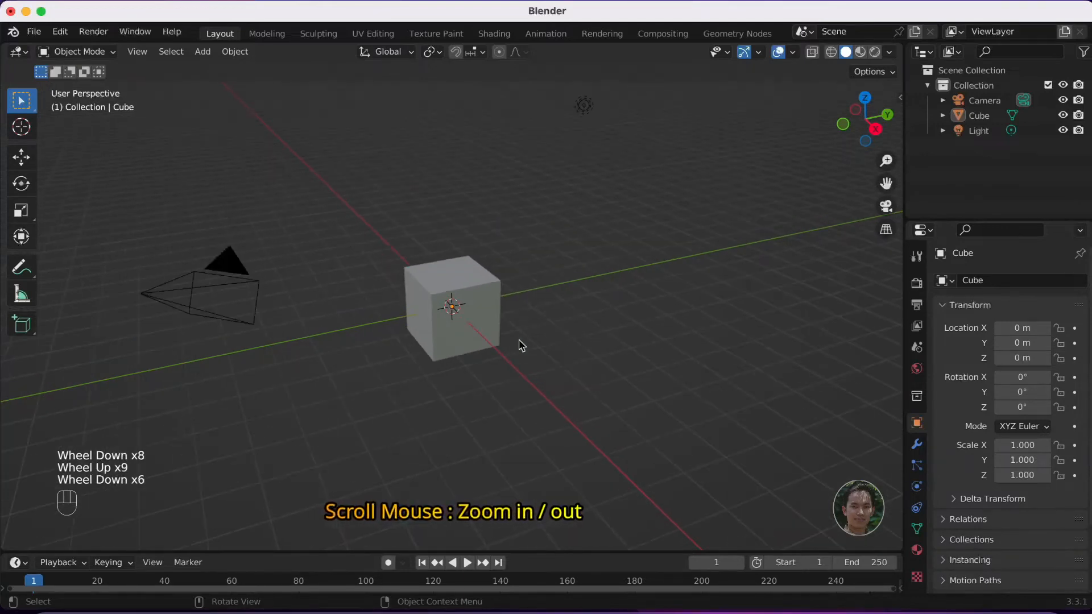
{"action": "scroll", "coordinate": [567, 336], "scroll_direction": "up", "scroll_amount": 2}
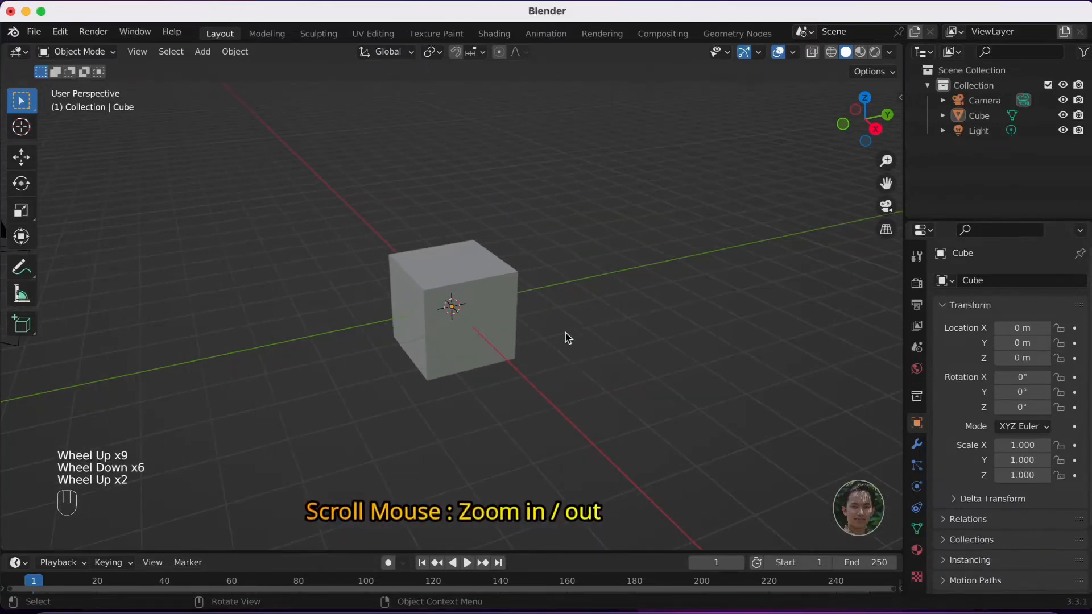
{"action": "left_click", "coordinate": [885, 165]}
{"action": "mouse_move", "coordinate": [887, 161]}
{"action": "left_mouse_down"}
{"action": "mouse_move", "coordinate": [886, 203]}
{"action": "mouse_move", "coordinate": [886, 153]}
{"action": "mouse_move", "coordinate": [886, 212]}
{"action": "mouse_move", "coordinate": [886, 117]}
{"action": "mouse_move", "coordinate": [887, 163]}
{"action": "left_mouse_up"}
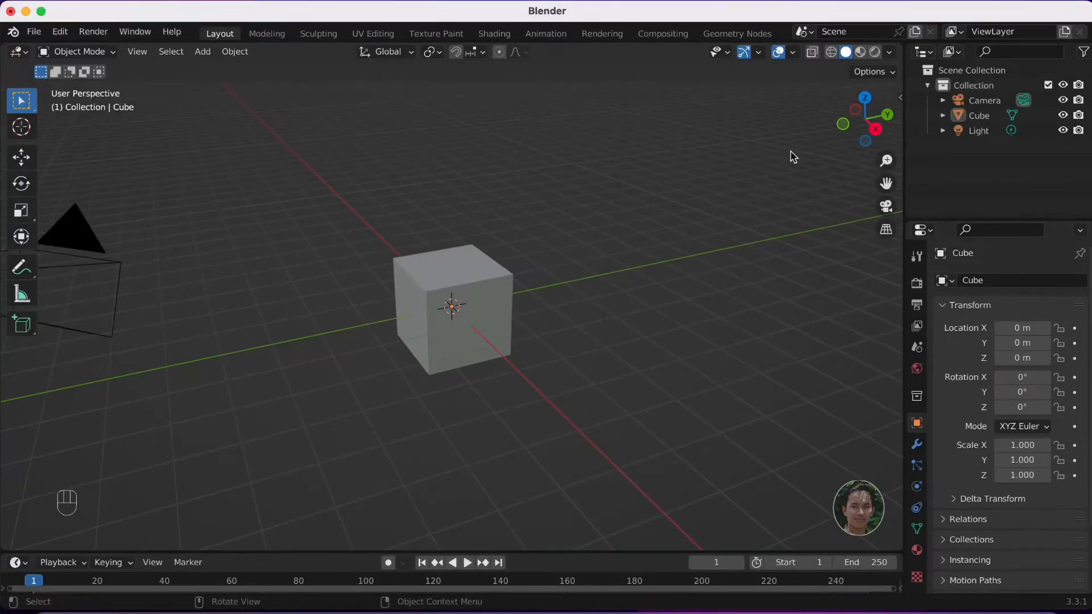
Step: Orbit the viewport around the cube to another side, and pan the view across the scene
{"action": "middle_click_drag", "start_coordinate": [607, 241], "coordinate": [586, 253]}
{"action": "left_click_drag", "start_coordinate": [865, 123], "coordinate": [310, 216]}
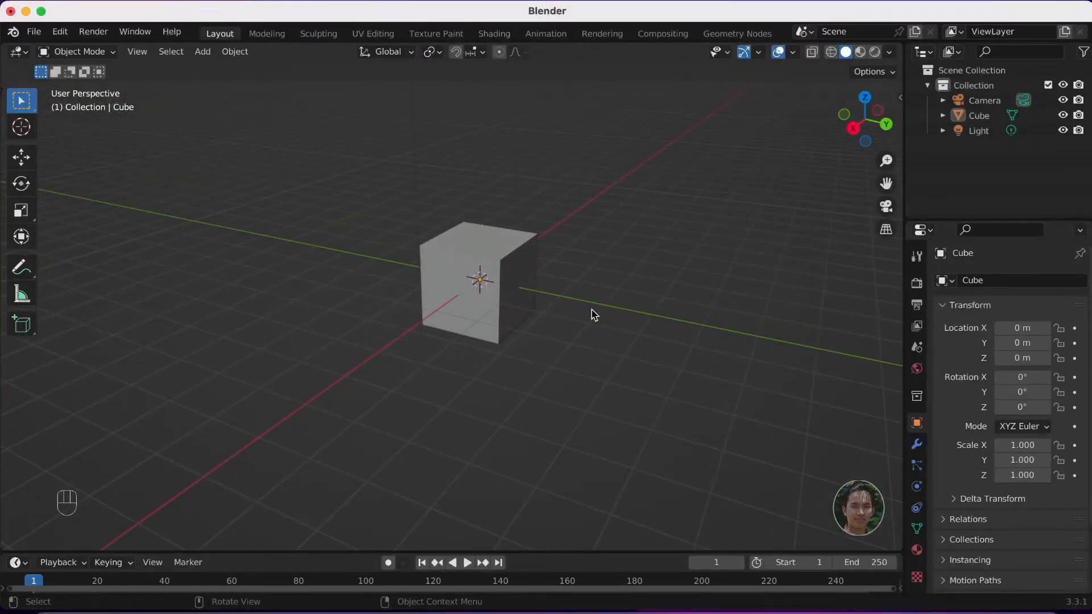
{"action": "middle_click_drag", "start_coordinate": [643, 271], "coordinate": [683, 232], "text": "shift"}
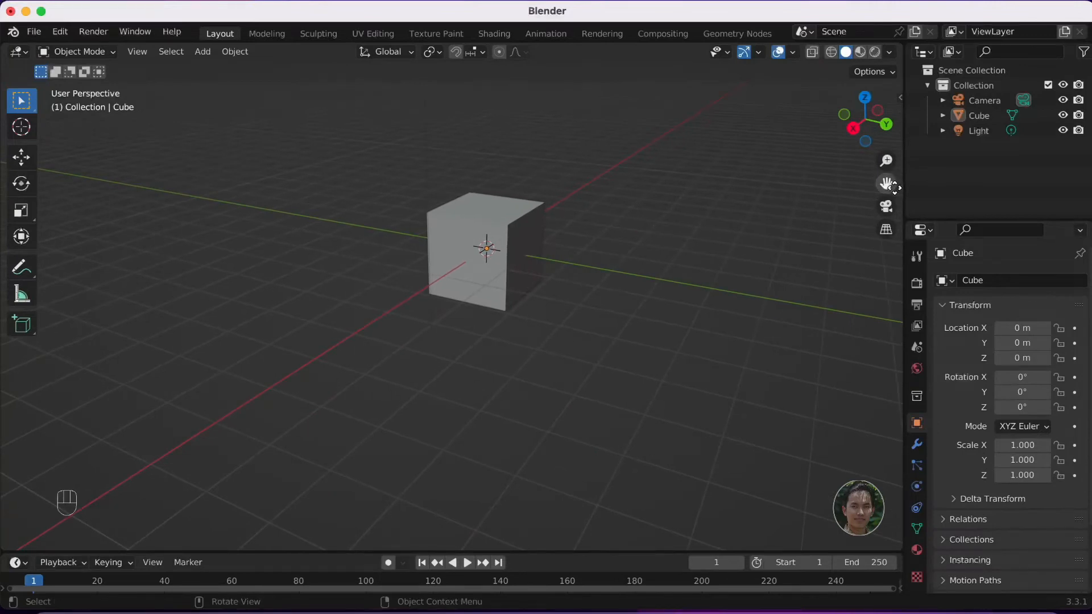
{"action": "left_click_drag", "start_coordinate": [887, 183], "coordinate": [917, 200]}
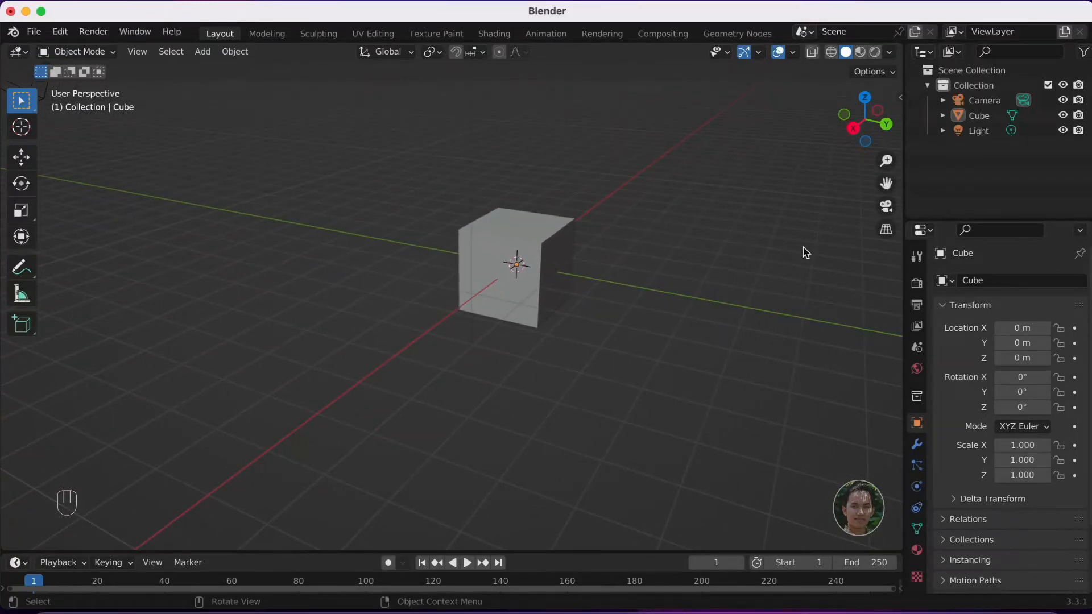
Step: Switch the viewport to the camera view, and toggle the camera view off and back on
{"action": "key", "text": "grave"}
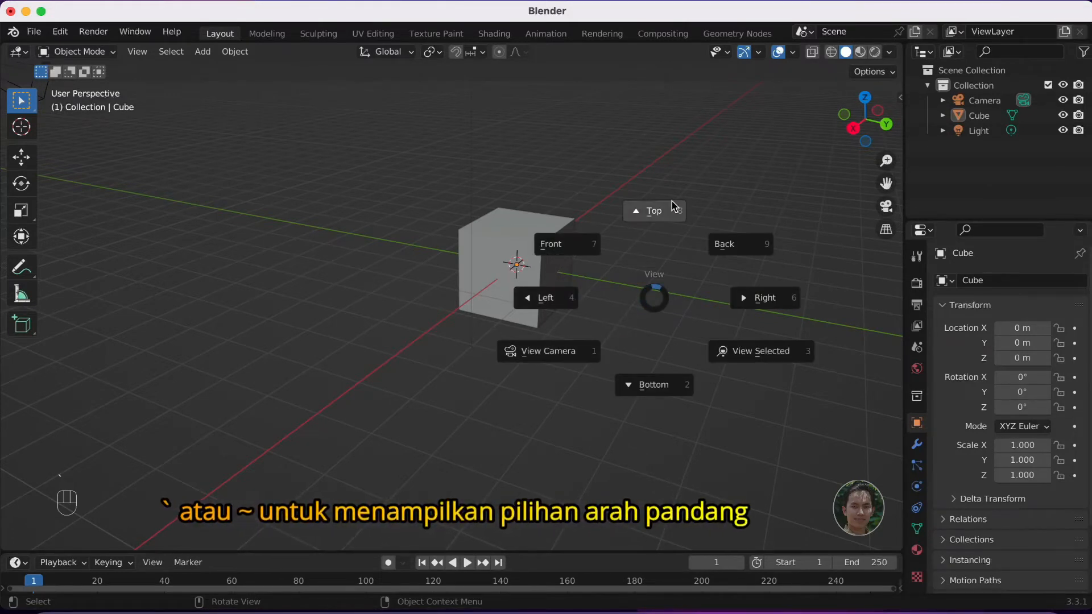
{"action": "left_click", "coordinate": [546, 351]}
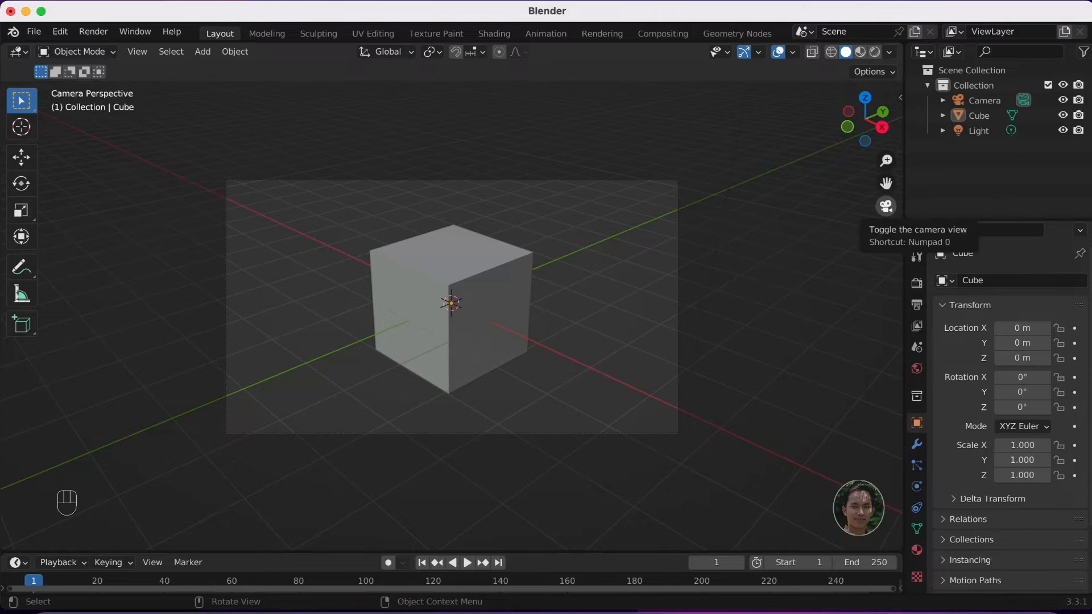
{"action": "left_click", "coordinate": [888, 209]}
{"action": "left_click", "coordinate": [888, 209]}
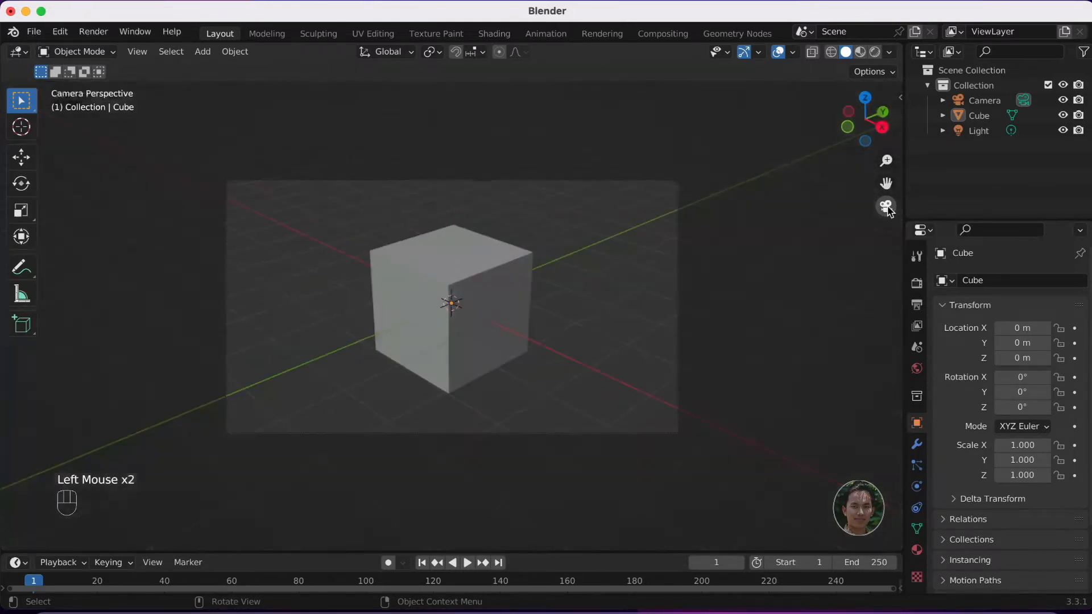
Step: Lock the camera to the view in the sidebar's view settings, and reframe the scene by orbiting and zooming
{"action": "key", "text": "n"}
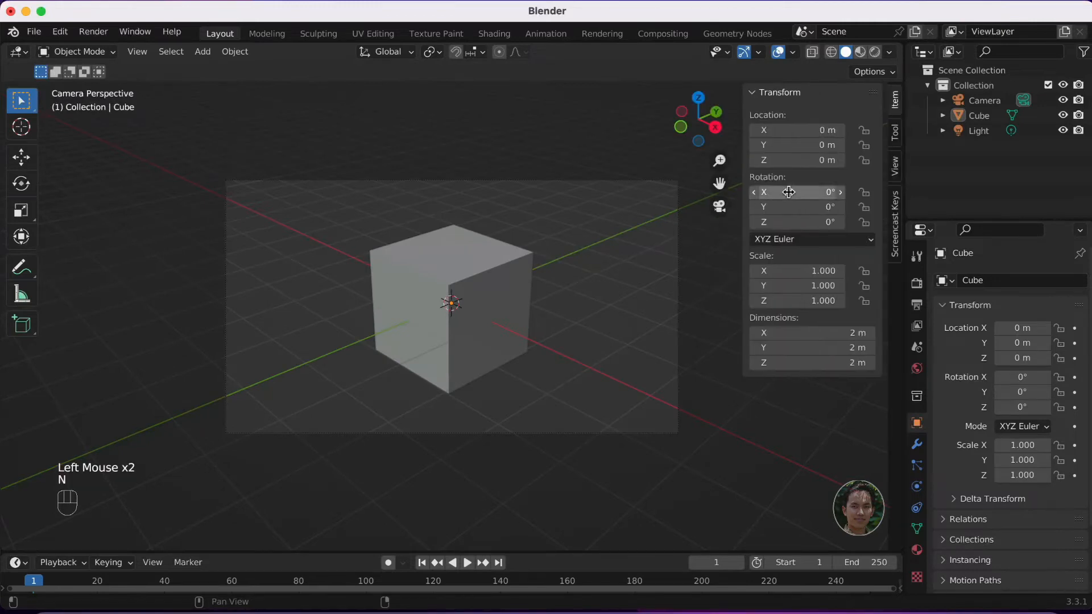
{"action": "left_click", "coordinate": [896, 167]}
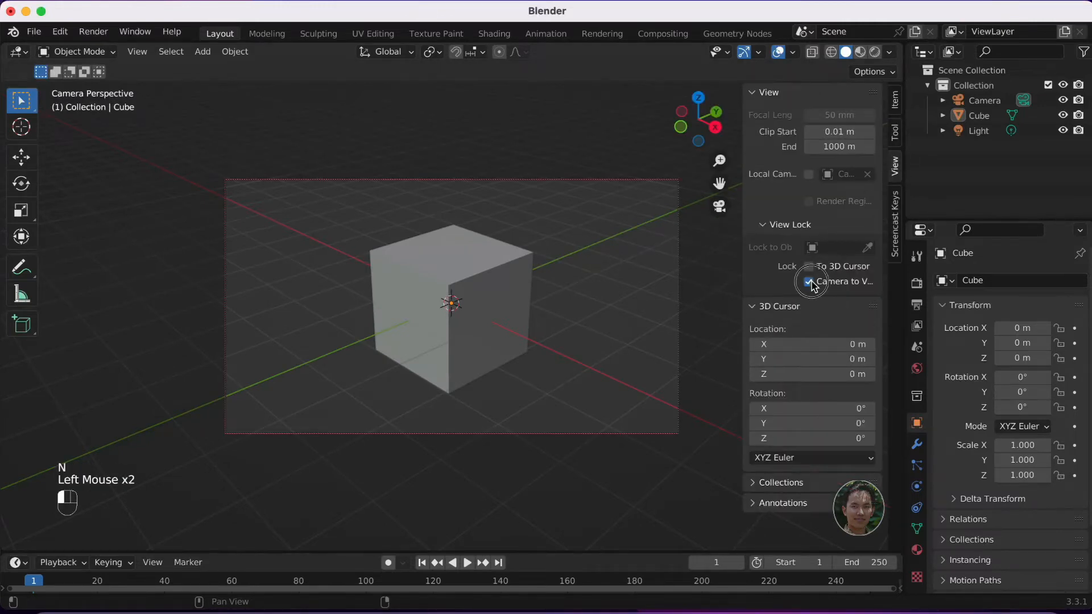
{"action": "left_click_drag", "start_coordinate": [743, 276], "coordinate": [717, 273]}
{"action": "middle_click_drag", "start_coordinate": [533, 312], "coordinate": [529, 288]}
{"action": "scroll", "coordinate": [521, 295], "scroll_direction": "up", "scroll_amount": 2}
{"action": "scroll", "coordinate": [520, 290], "scroll_direction": "down", "scroll_amount": 3}
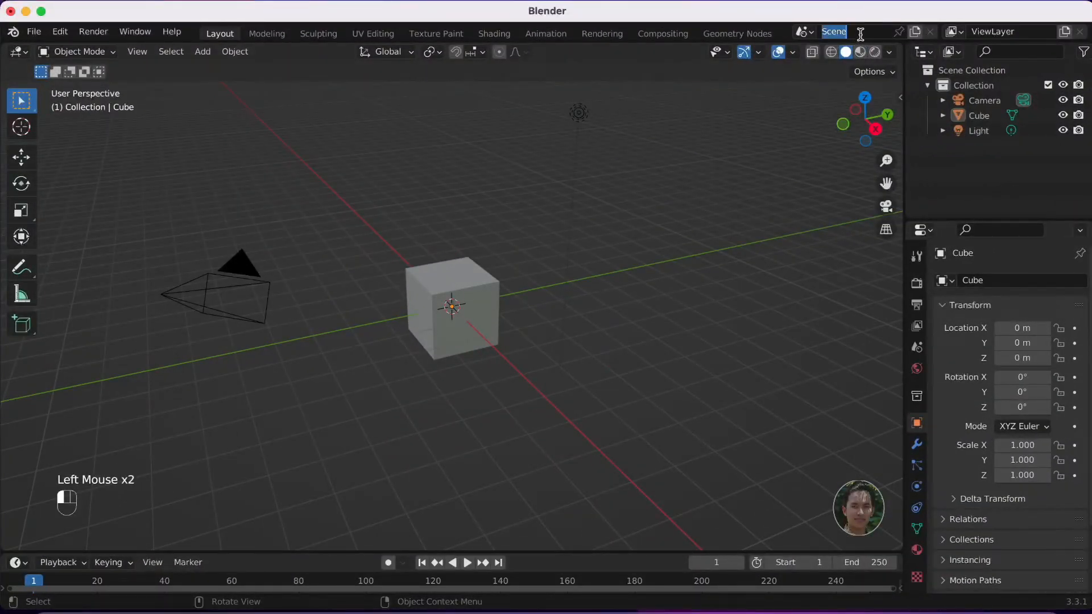
Step: Look at the scene and view layer names and the options for adding a new scene or view layer
{"action": "left_click", "coordinate": [1018, 31]}
{"action": "left_click", "coordinate": [922, 33]}
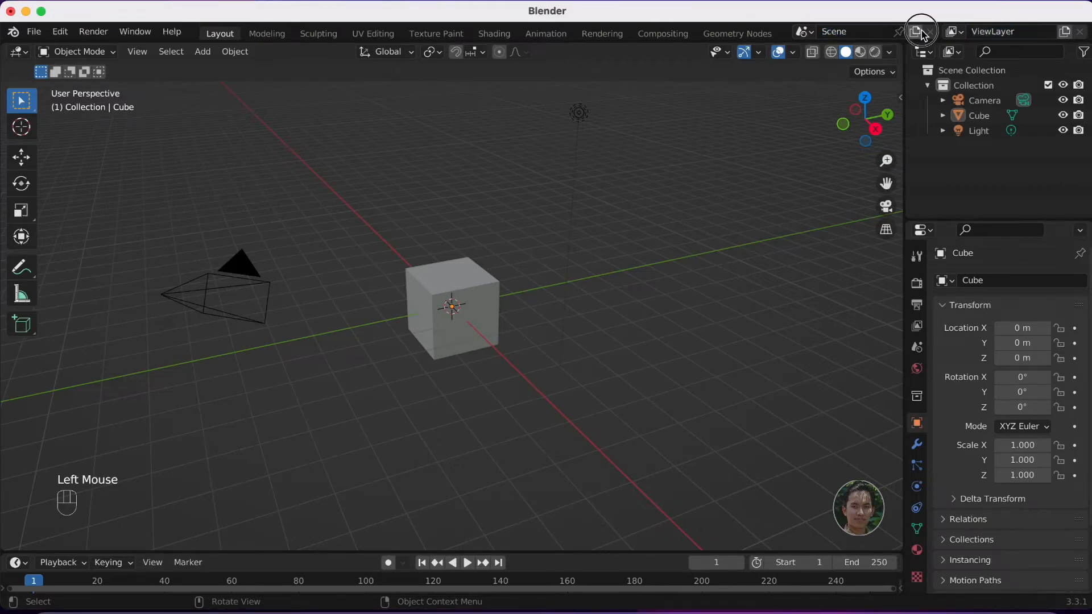
{"action": "left_click", "coordinate": [922, 33]}
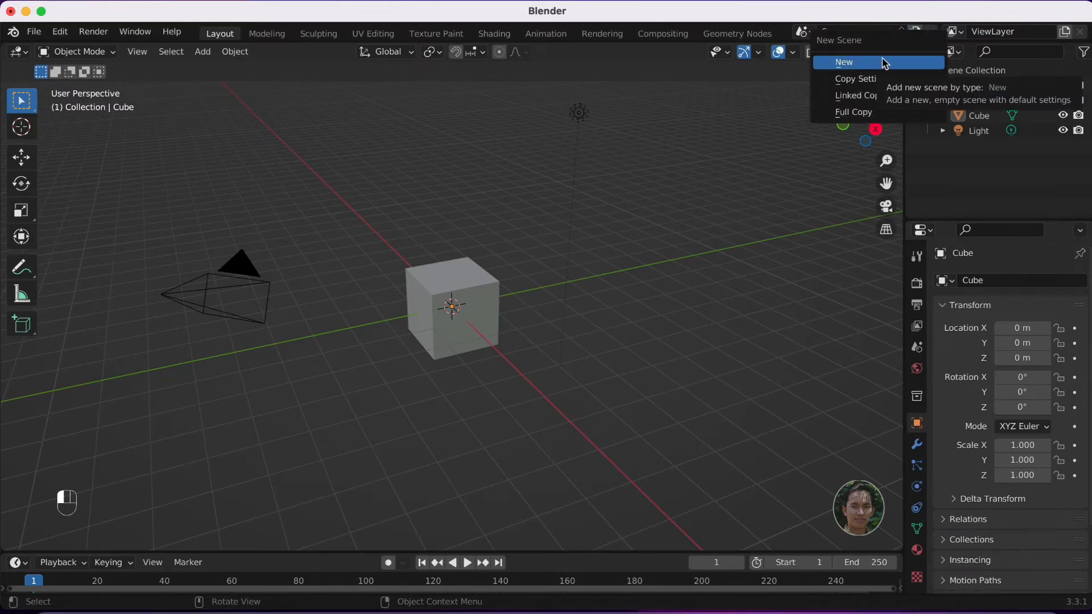
{"action": "left_click", "coordinate": [1065, 32]}
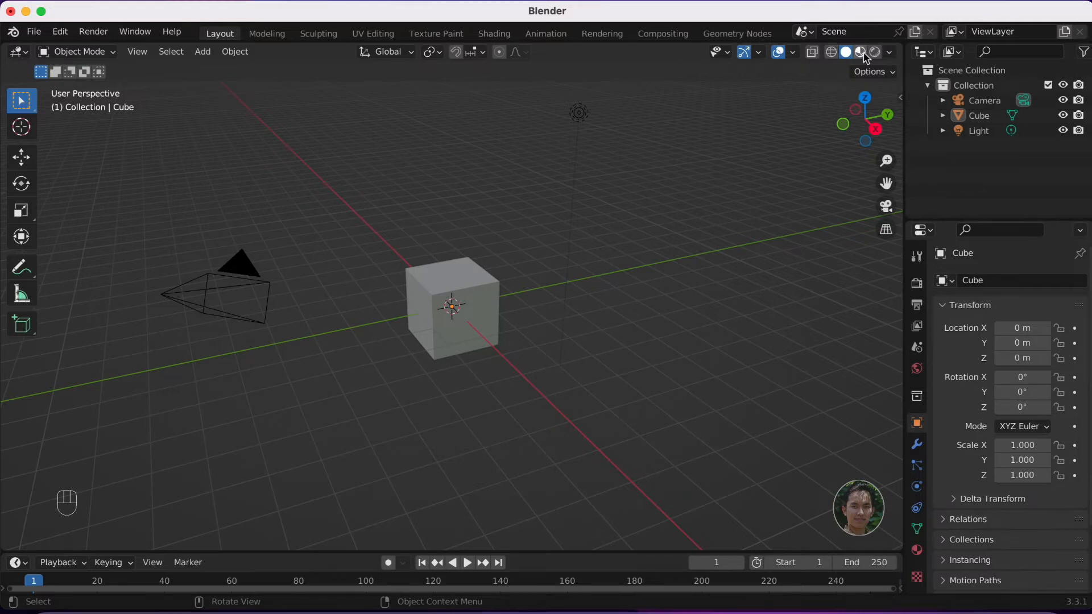
Step: Cycle the viewport shading through wireframe, solid, material preview and rendered, return to solid, and toggle X-ray on and off
{"action": "left_click", "coordinate": [834, 53]}
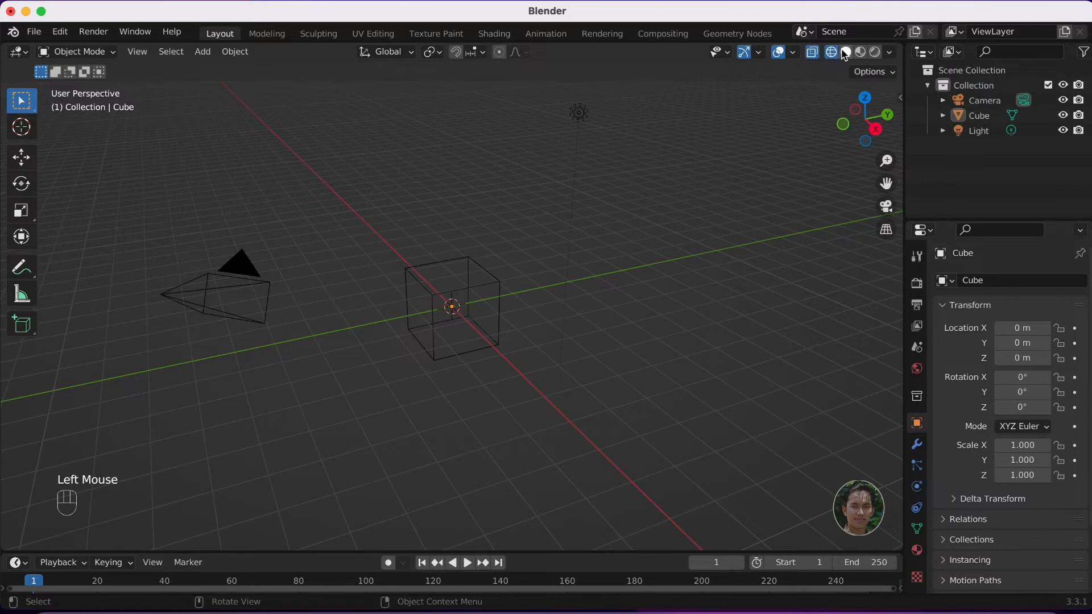
{"action": "left_click", "coordinate": [847, 53]}
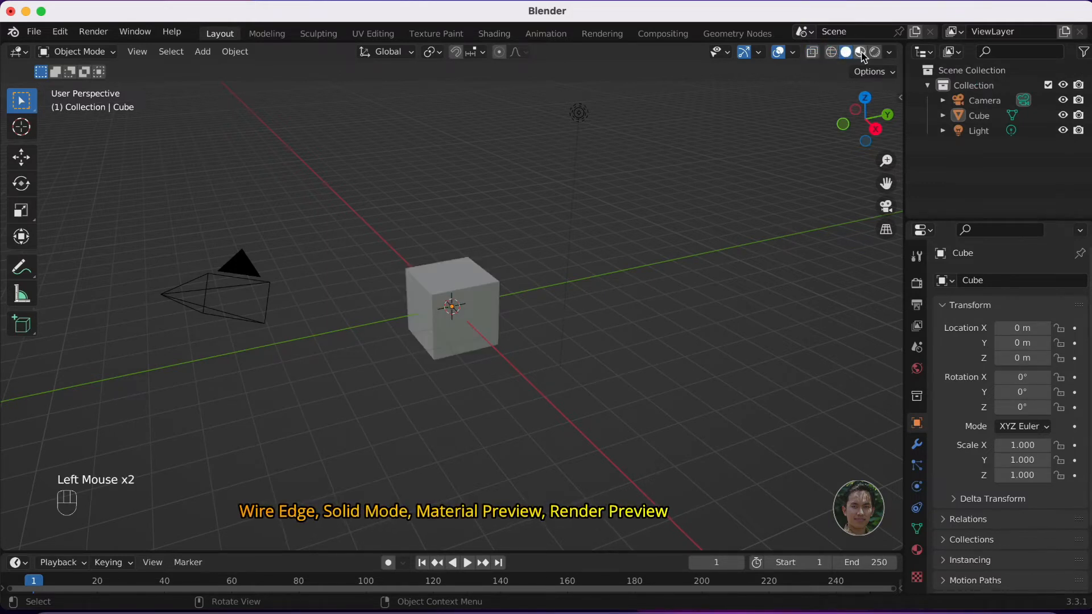
{"action": "left_click", "coordinate": [861, 53]}
{"action": "left_click", "coordinate": [875, 52]}
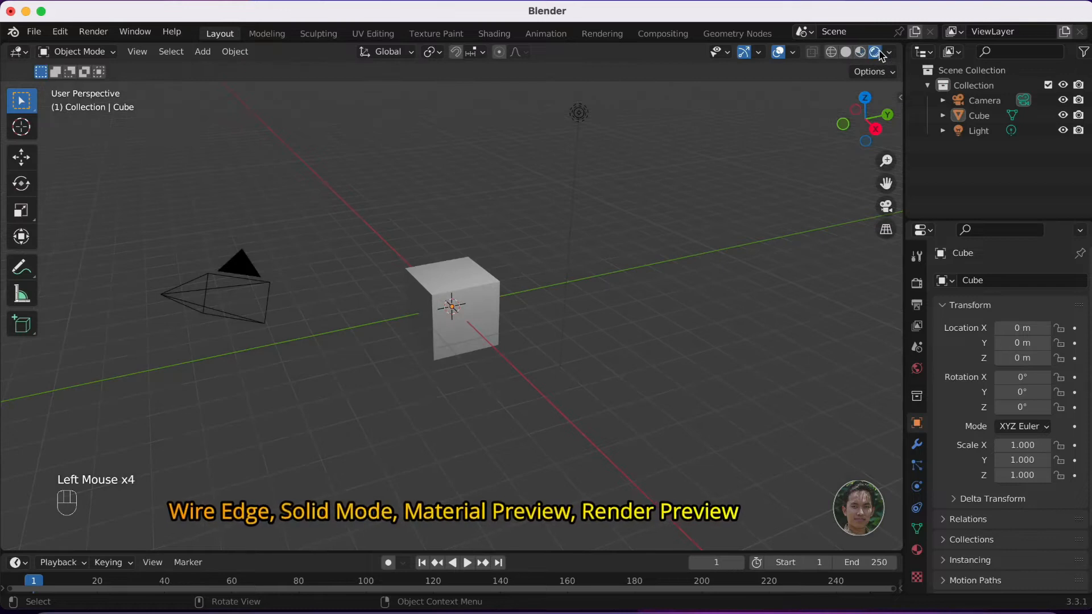
{"action": "left_click", "coordinate": [847, 53]}
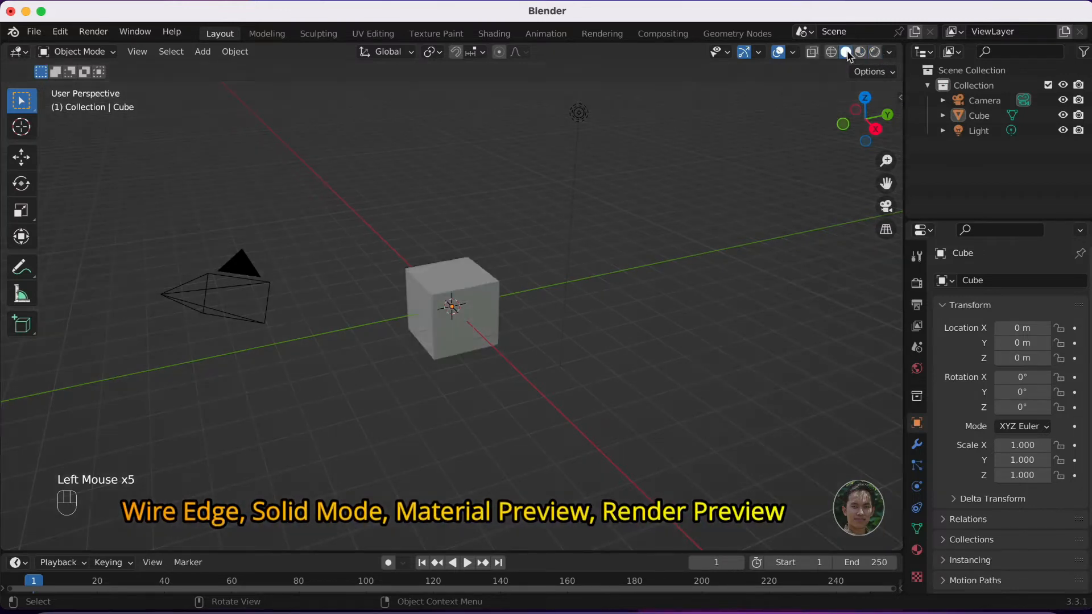
{"action": "left_click", "coordinate": [813, 54]}
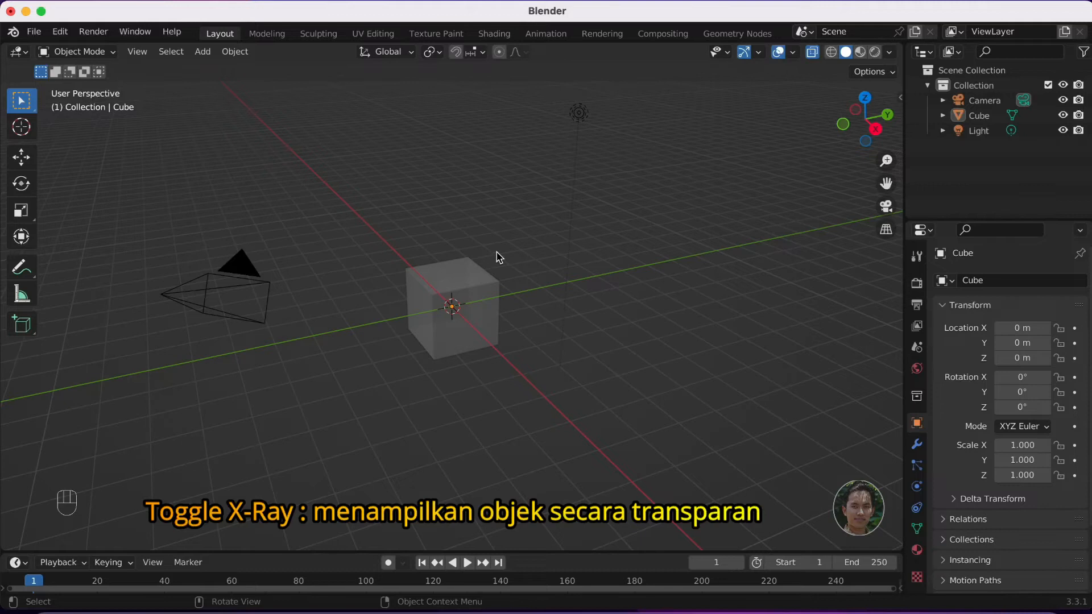
{"action": "left_click", "coordinate": [810, 57]}
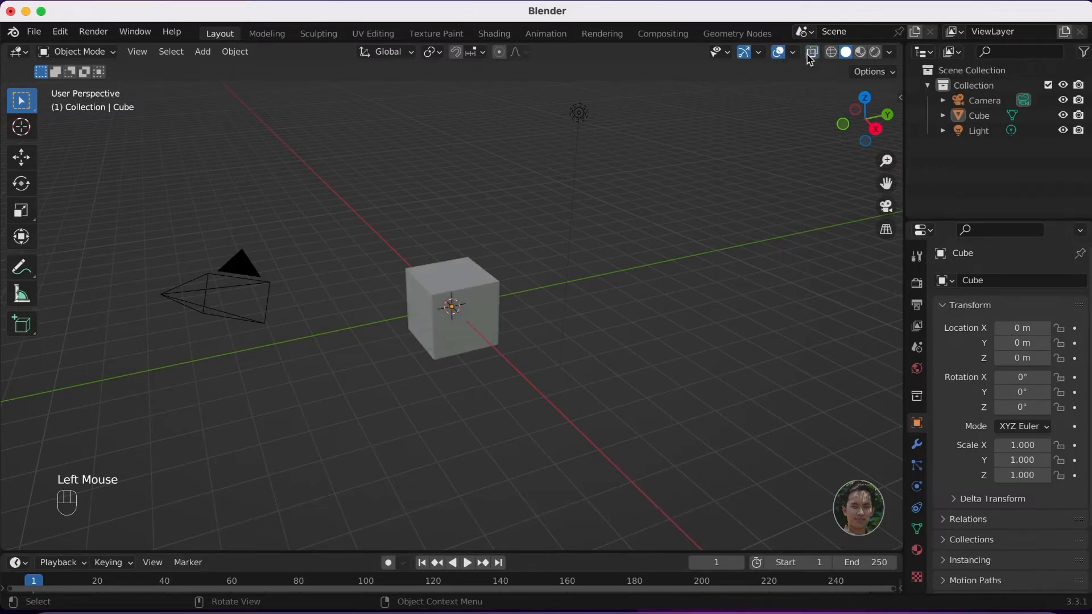
Step: Look through the object type visibility, viewport gizmo and viewport overlay options
{"action": "left_click", "coordinate": [727, 55]}
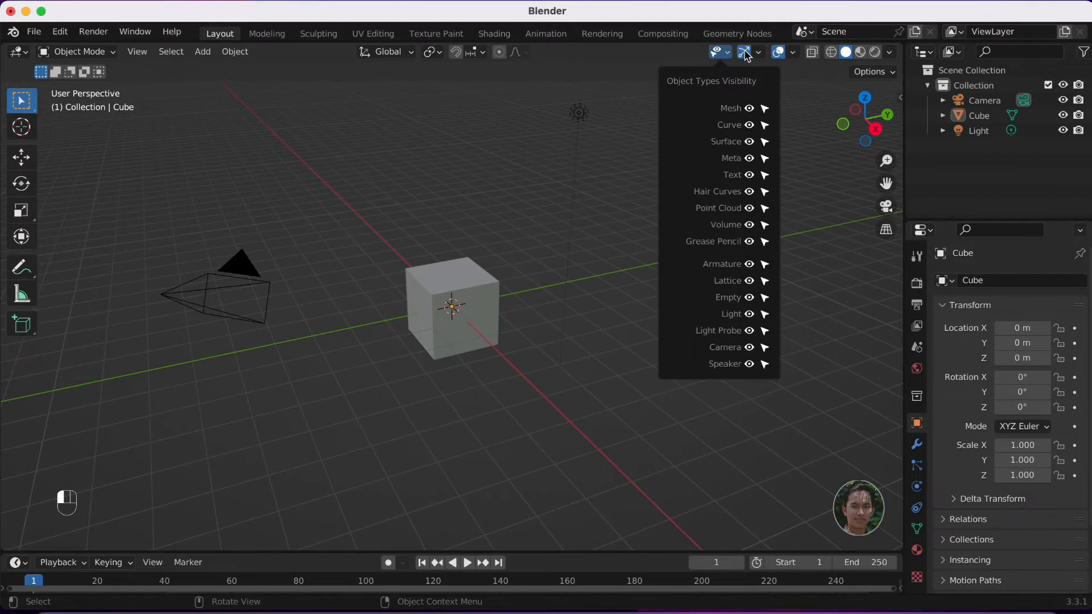
{"action": "left_click", "coordinate": [759, 55]}
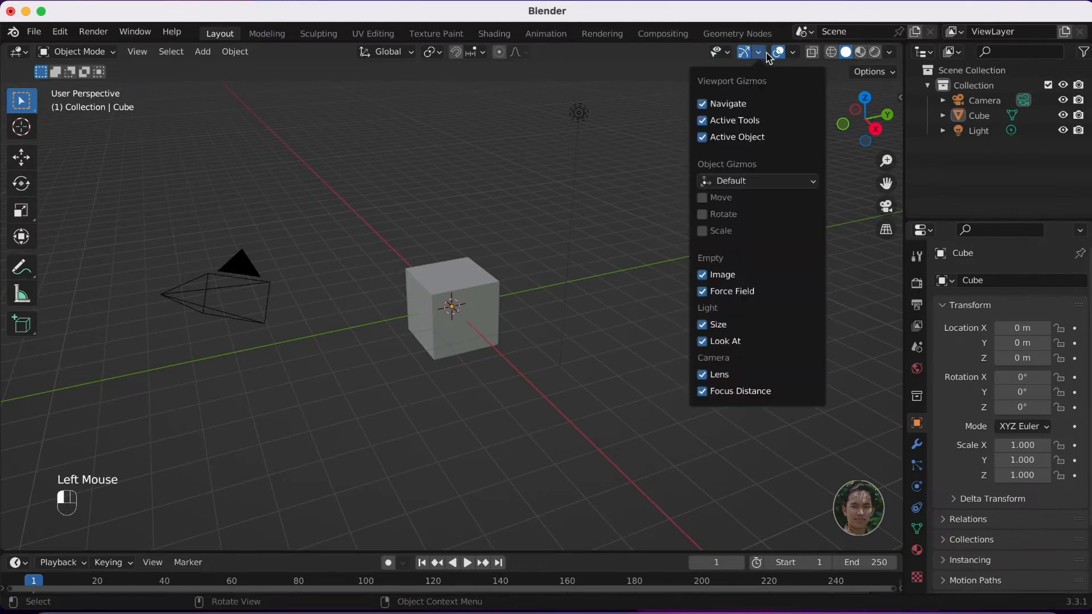
{"action": "left_click", "coordinate": [793, 53]}
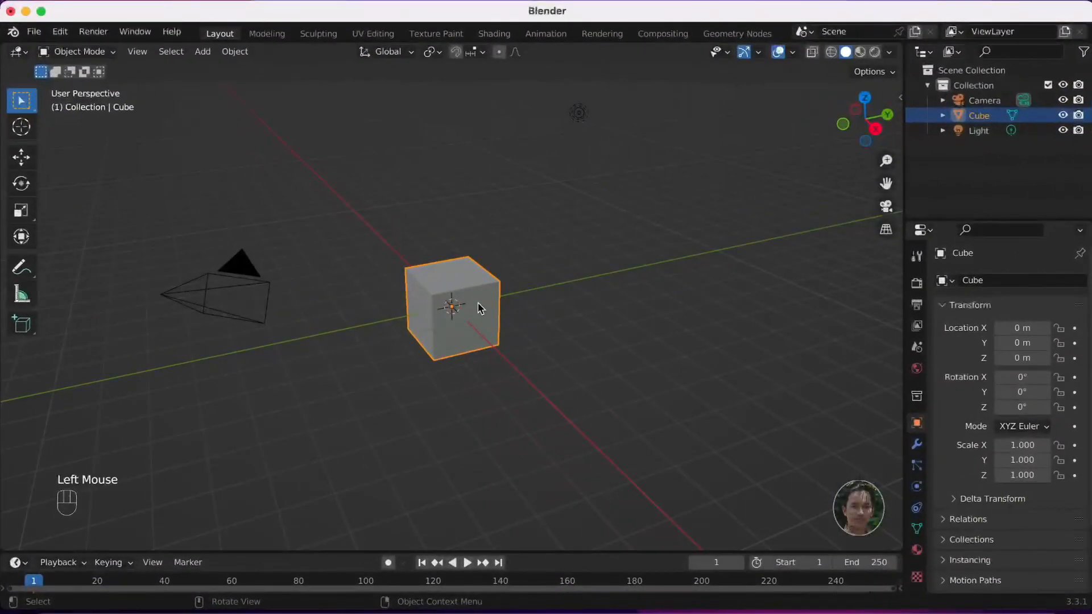
Step: Delete the cube, and view the other places that offer the delete command, including the light's context options
{"action": "key", "text": "x"}
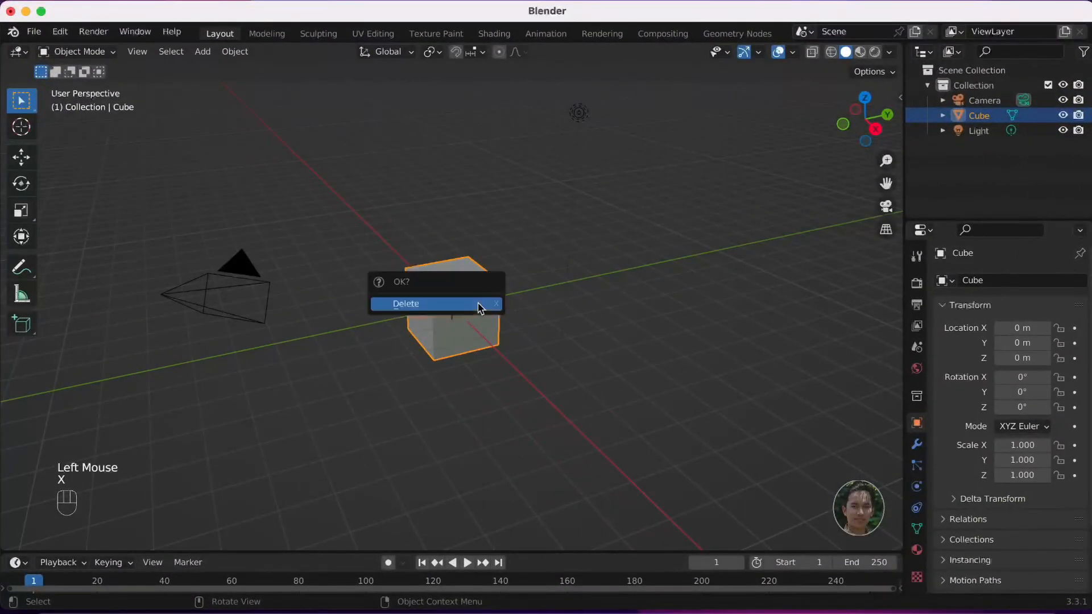
{"action": "left_click", "coordinate": [423, 308]}
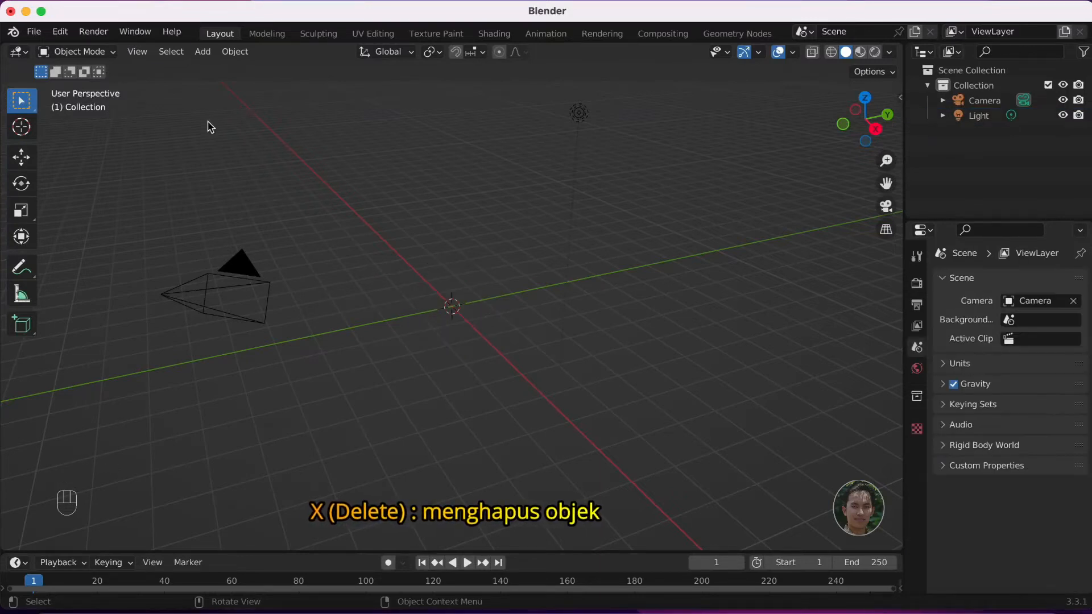
{"action": "left_click", "coordinate": [233, 51]}
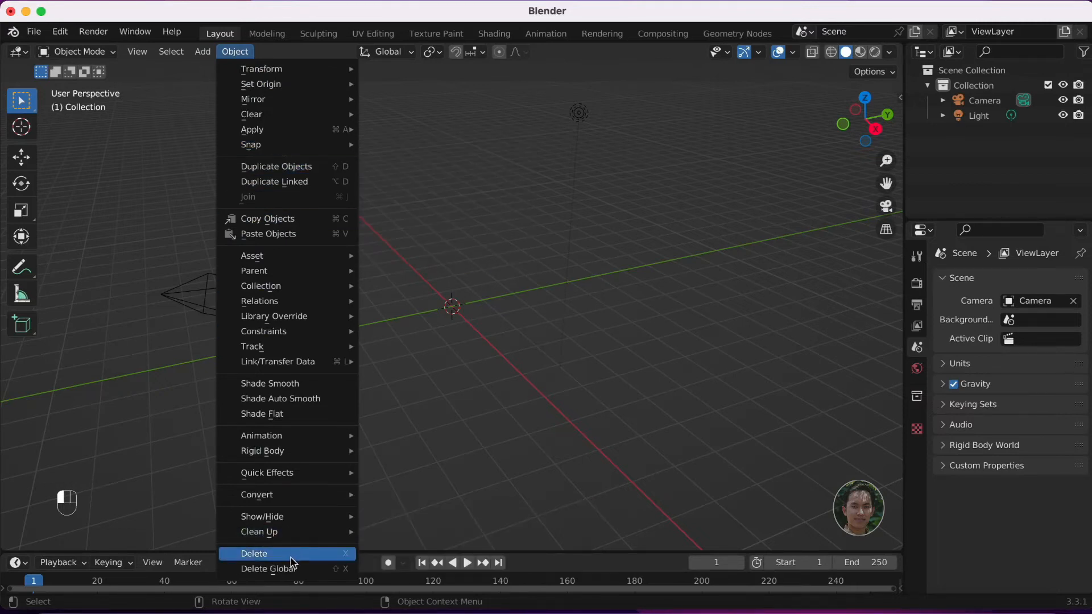
{"action": "left_click", "coordinate": [979, 116]}
{"action": "right_click", "coordinate": [977, 115]}
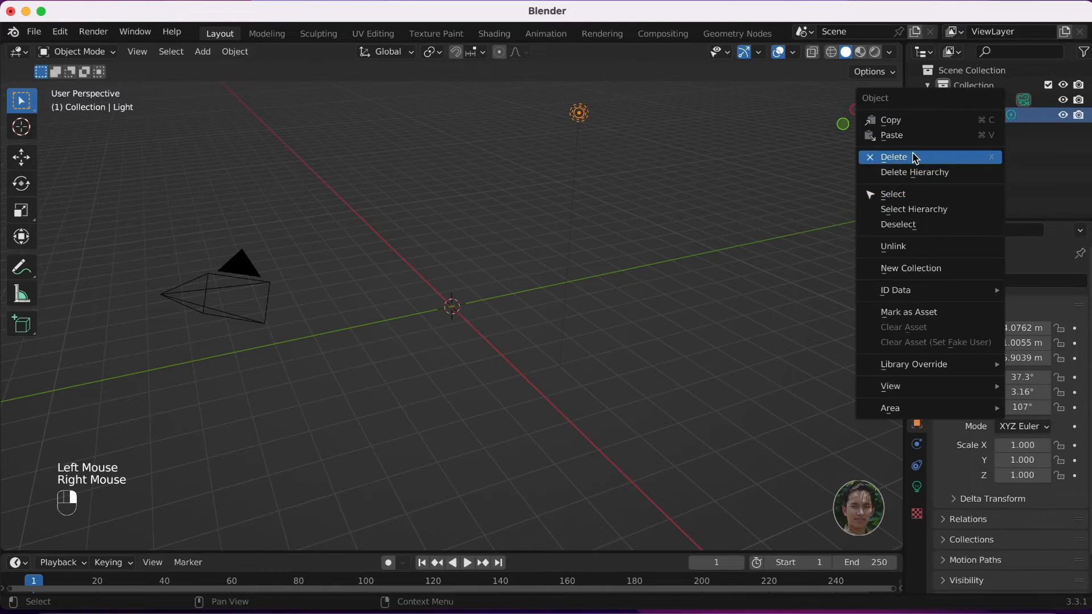
{"action": "left_click", "coordinate": [586, 196]}
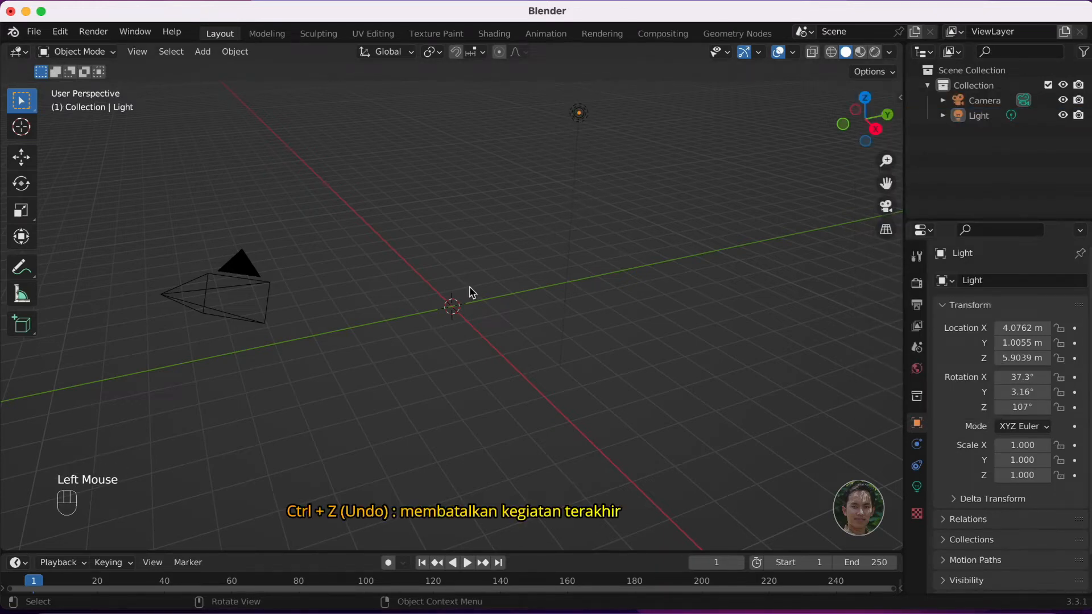
Step: Undo the latest selection changes and the deletion of the cube
{"action": "key", "text": "ctrl+z"}
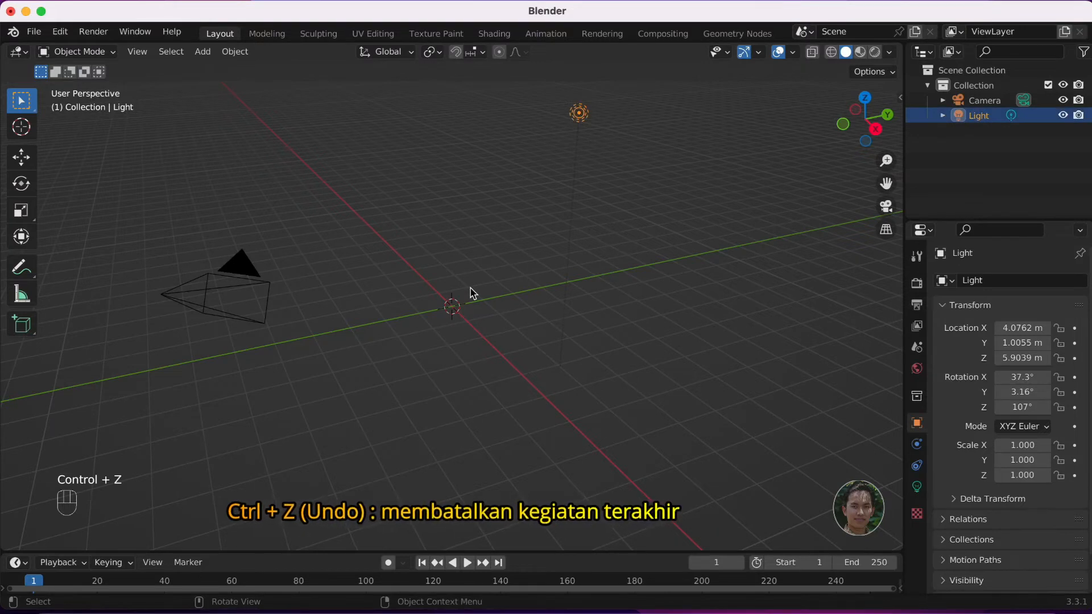
{"action": "key", "text": "ctrl+z"}
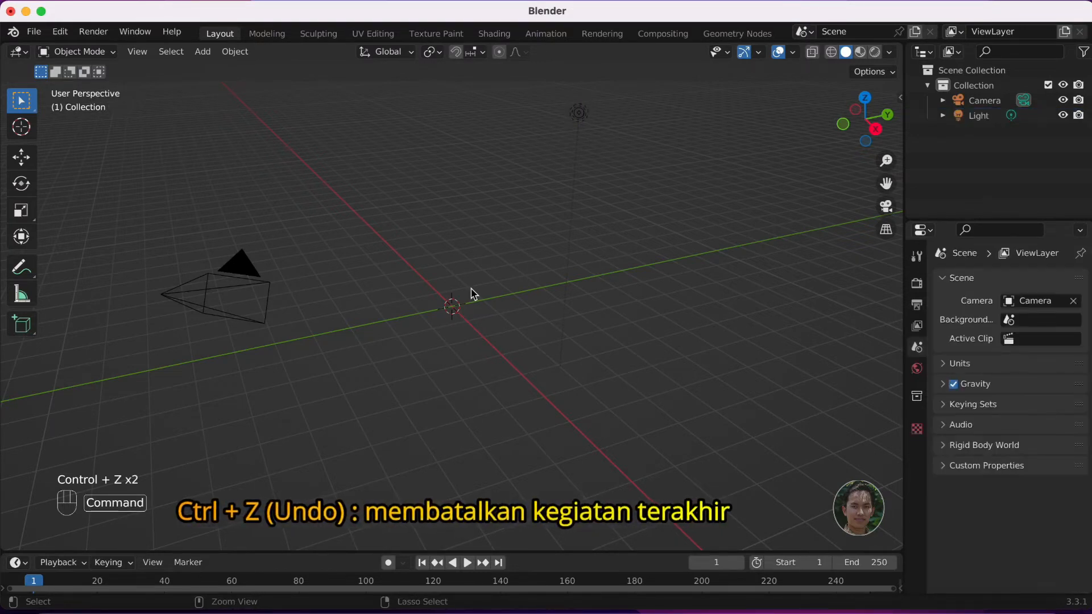
{"action": "key", "text": "super+z"}
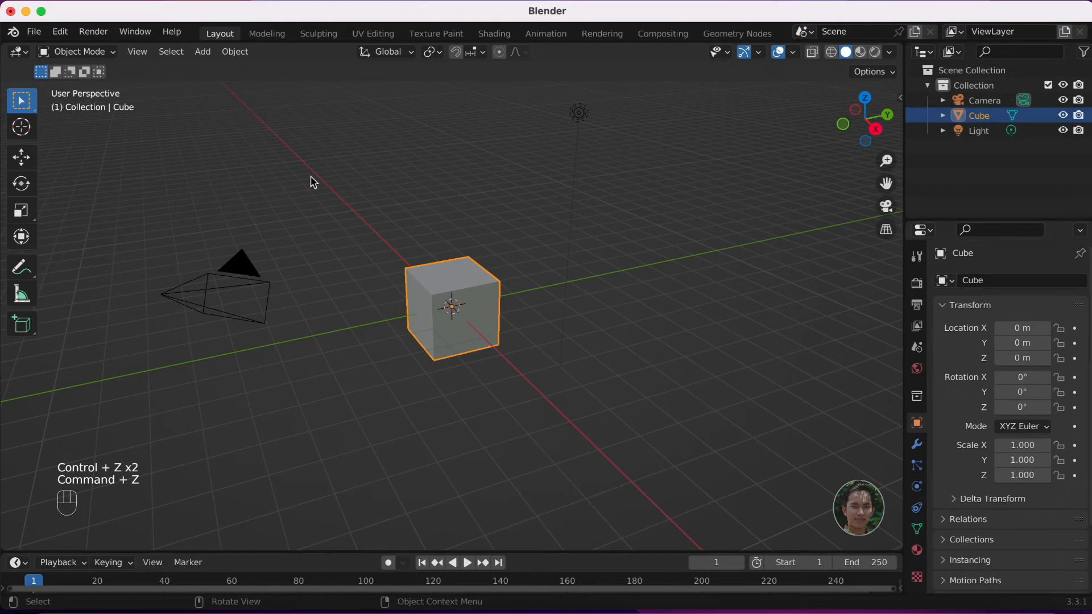
Step: Look through the mesh primitives that can be added to the scene
{"action": "left_click", "coordinate": [205, 52]}
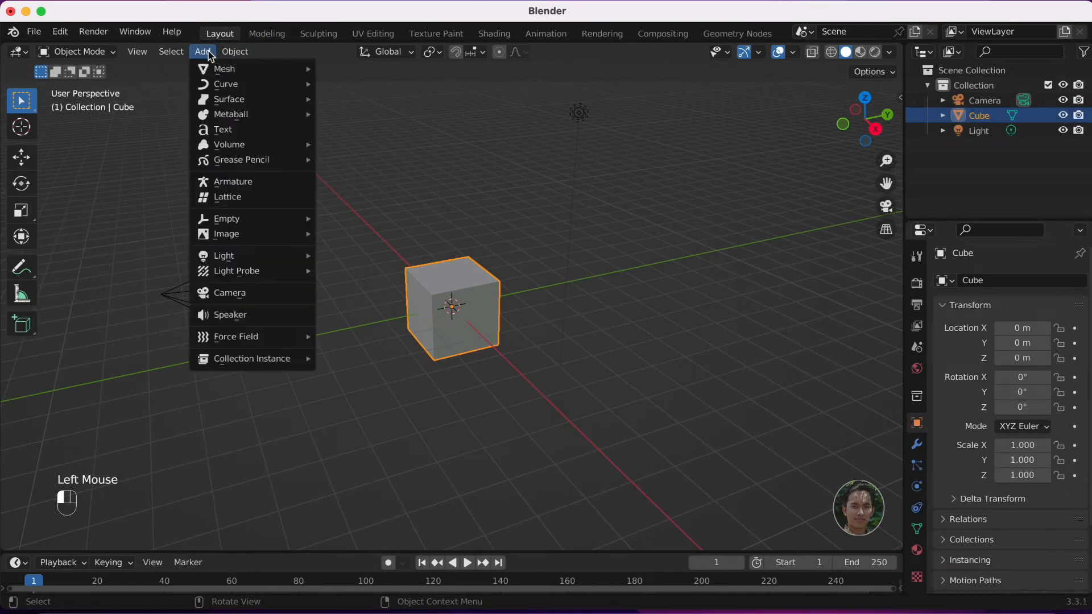
{"action": "mouse_move", "coordinate": [252, 73]}
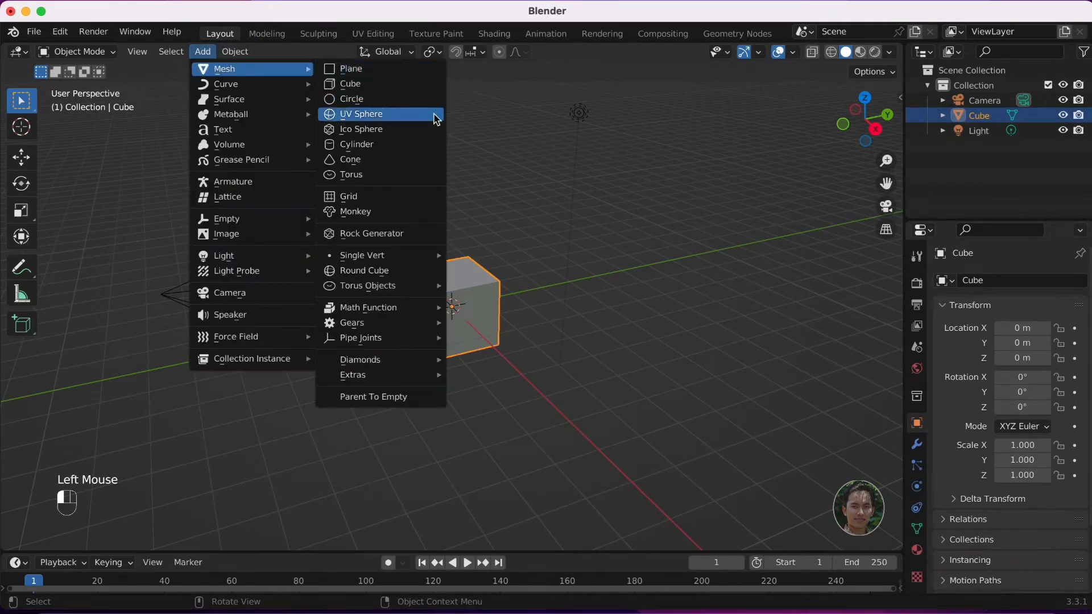
{"action": "key", "text": "shift+a"}
{"action": "mouse_move", "coordinate": [543, 228]}
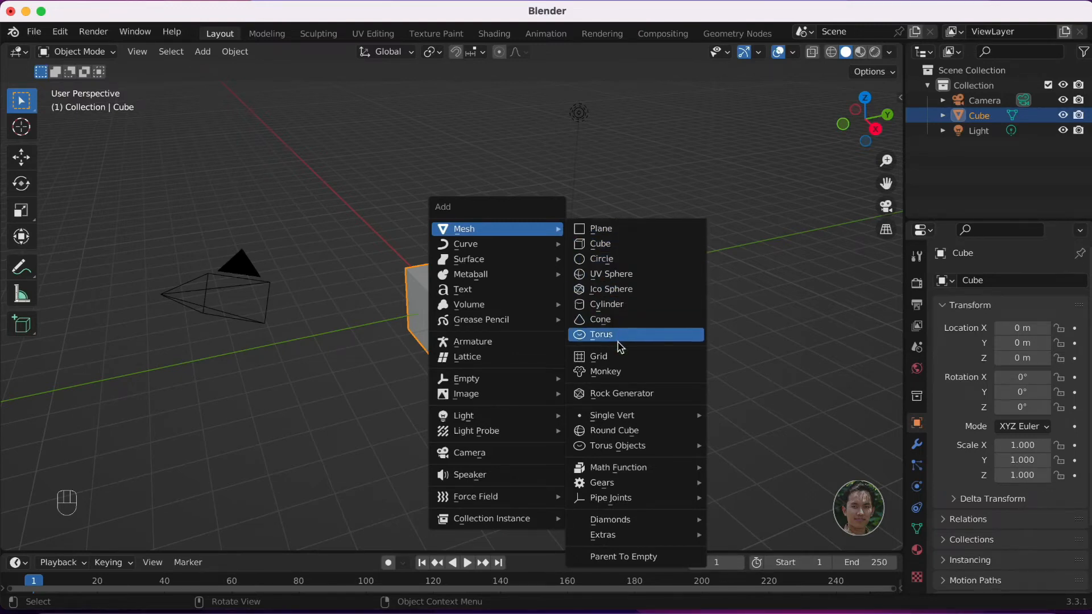
Step: Search the add-ons in the preferences for "extra", and close the preferences
{"action": "left_click", "coordinate": [64, 34]}
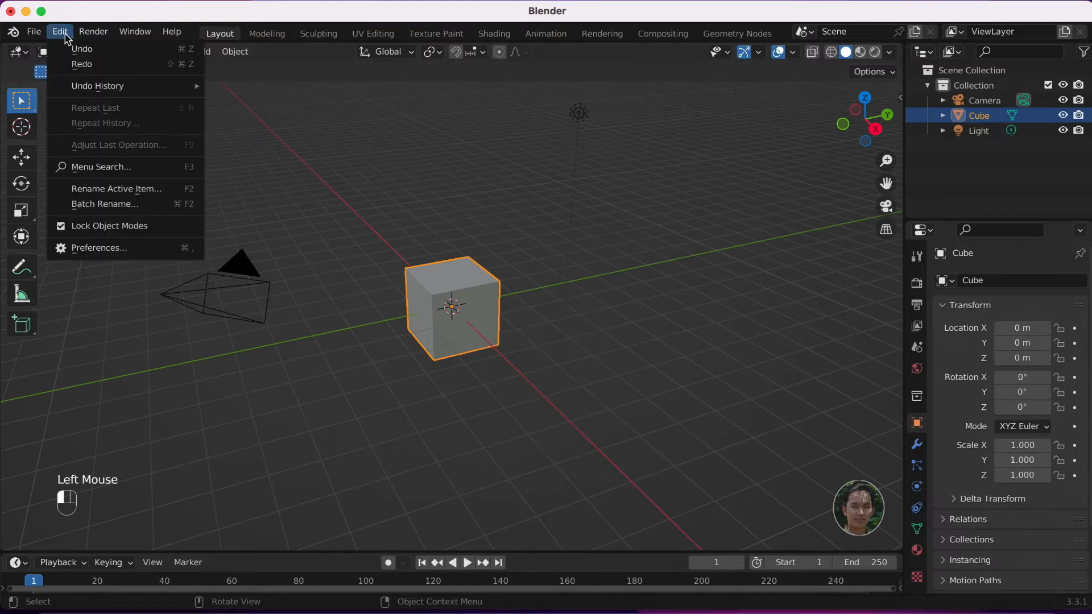
{"action": "left_click", "coordinate": [113, 251]}
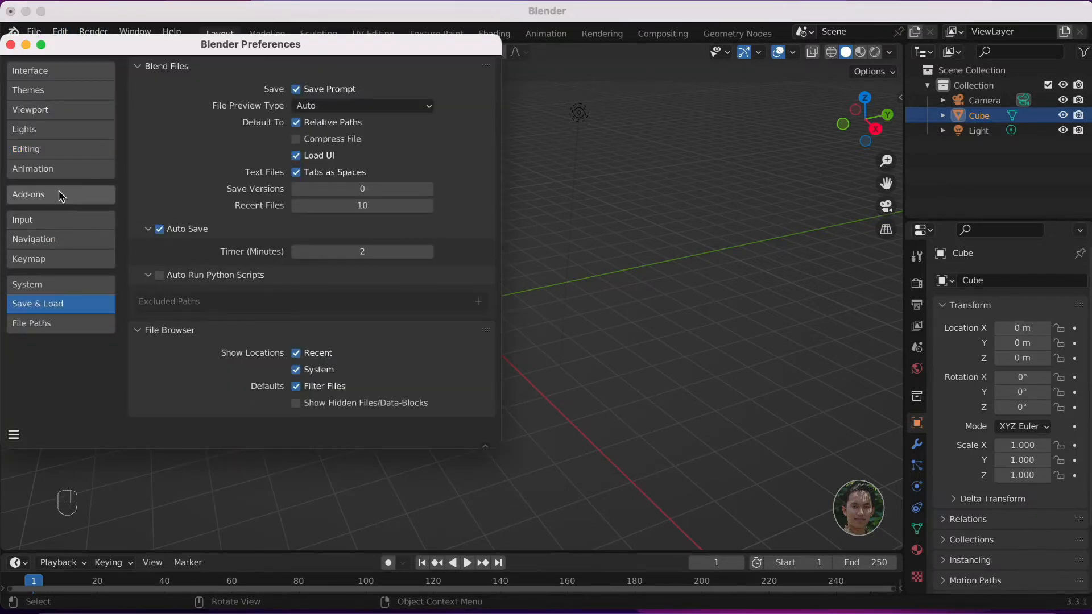
{"action": "left_click", "coordinate": [66, 195]}
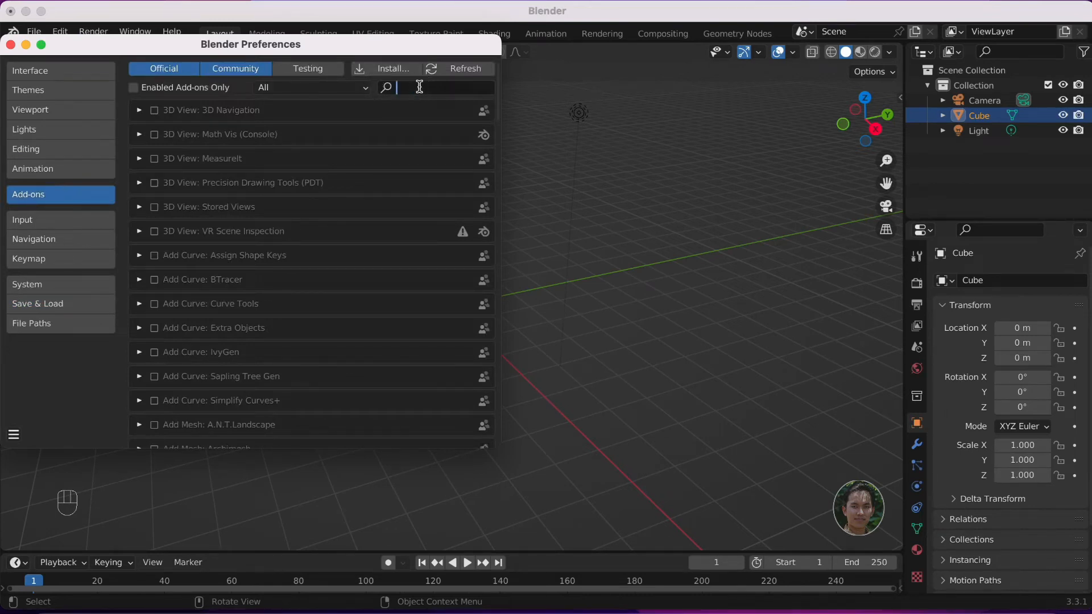
{"action": "type", "text": "extra"}
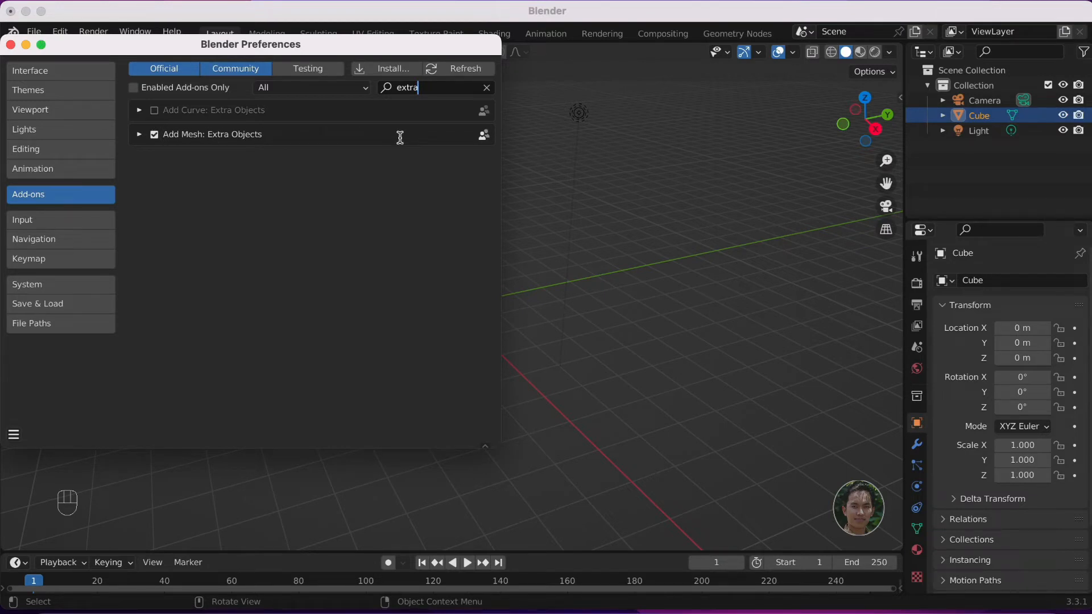
{"action": "left_click", "coordinate": [11, 45]}
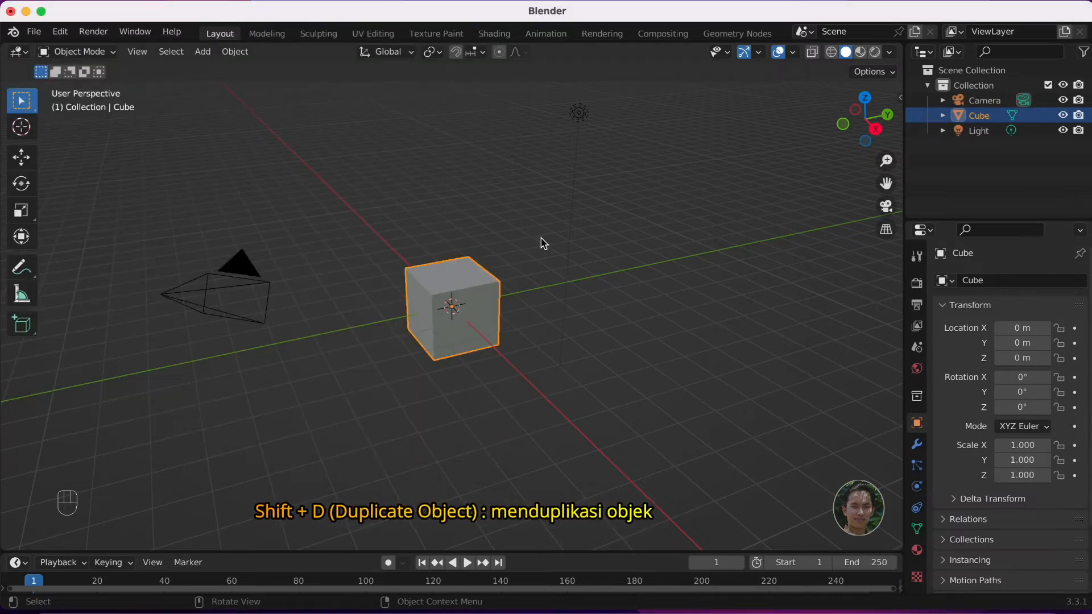
Step: Duplicate the cube twice, placing one copy beyond the original and the second at about X 2.42, Y 2.1, Z -2.75 m
{"action": "key", "text": "shift+d"}
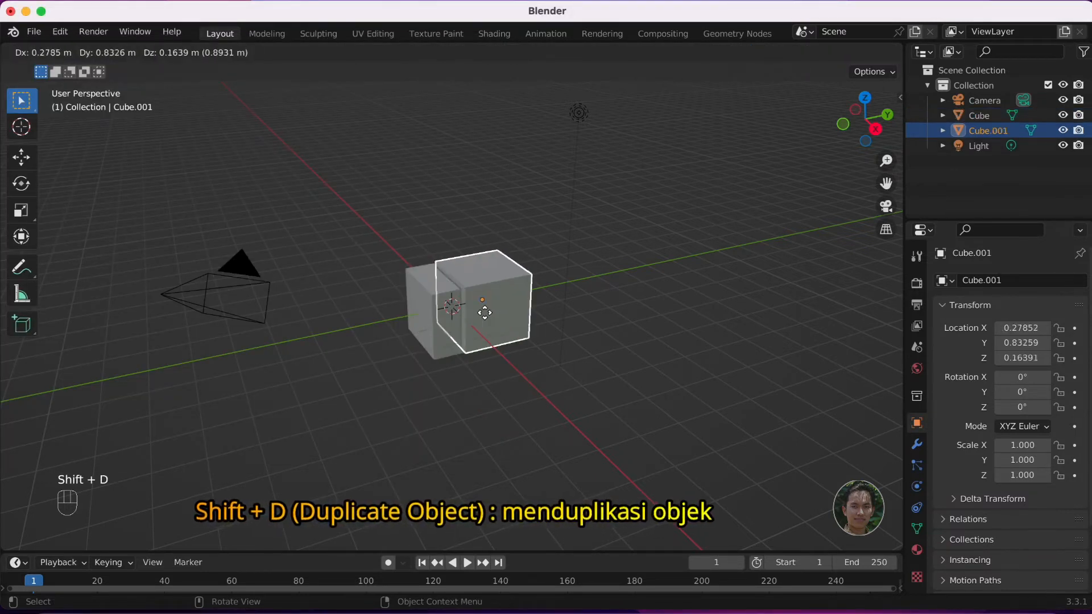
{"action": "left_click", "coordinate": [654, 262]}
{"action": "key", "text": "shift+d"}
{"action": "left_click", "coordinate": [529, 443]}
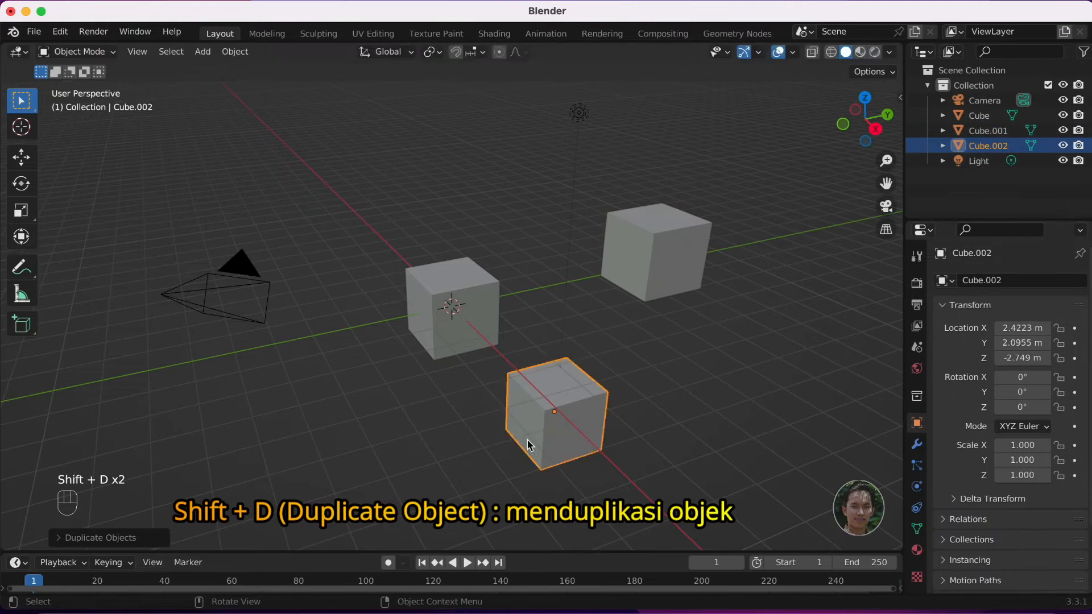
Step: Duplicate the second copy with Duplicate Objects, and place the new cube at about X -0.2, Y -3.48, Z -2.45 m
{"action": "left_click", "coordinate": [235, 52]}
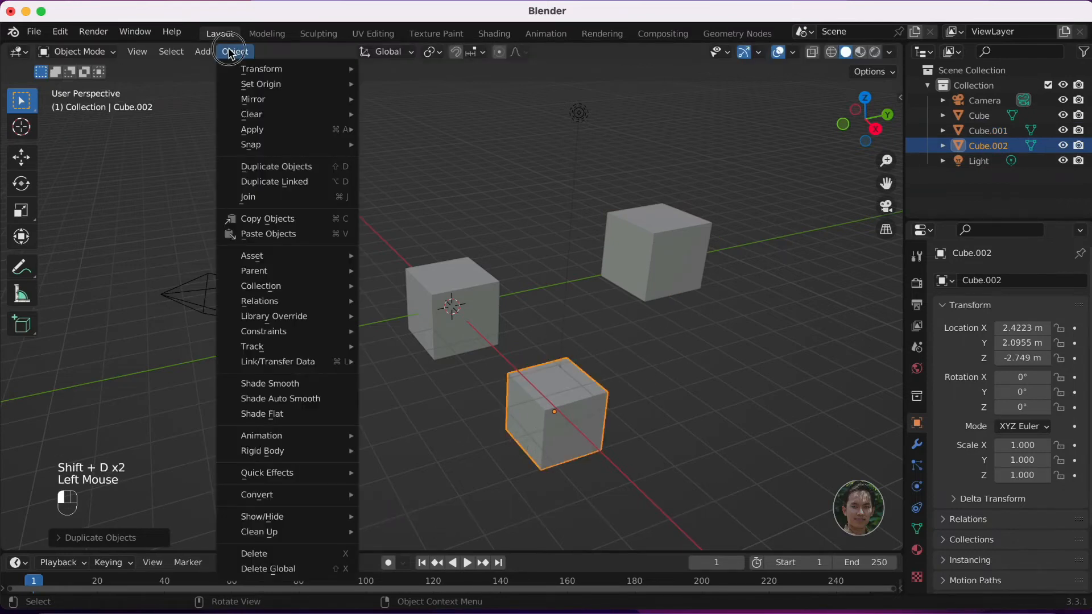
{"action": "left_click", "coordinate": [277, 168]}
{"action": "left_click", "coordinate": [68, 168]}
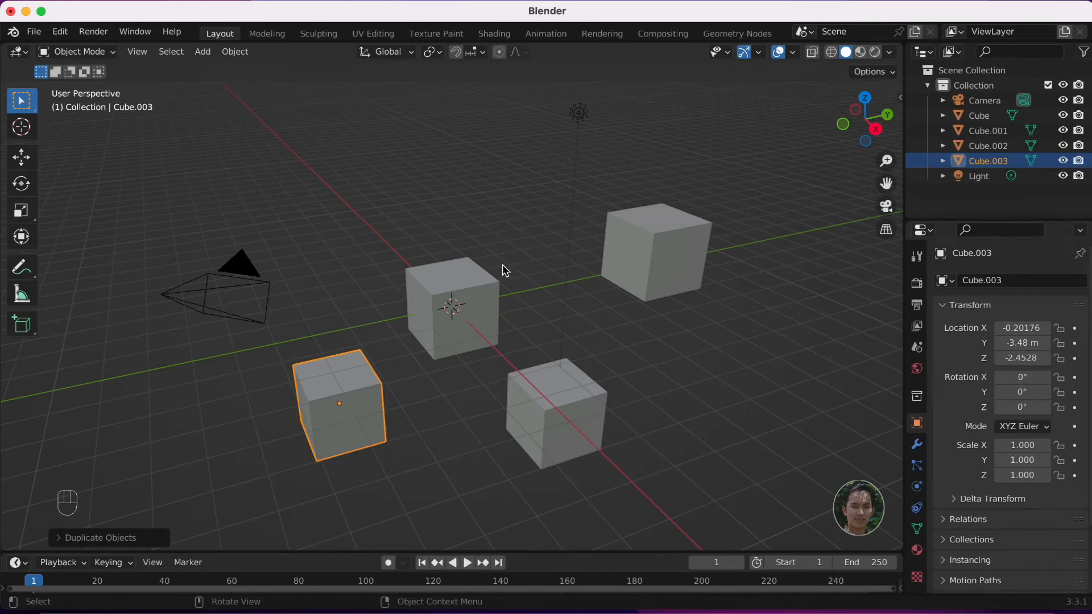
Step: Move the original cube with Grab to about X -0.88, Y 1.56, Z 2.87 m
{"action": "left_click", "coordinate": [474, 282]}
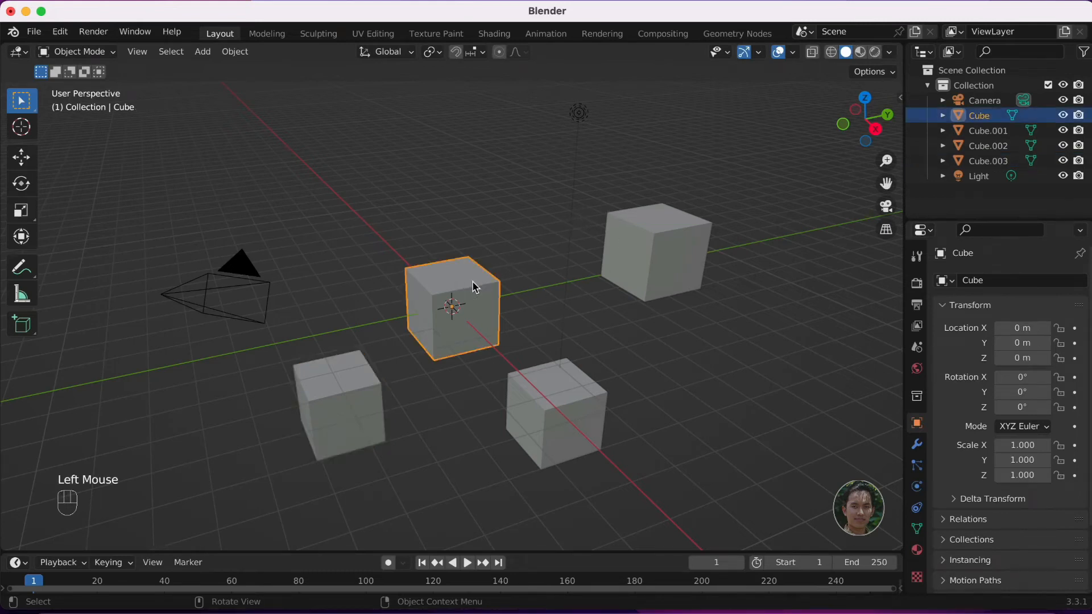
{"action": "key", "text": "g"}
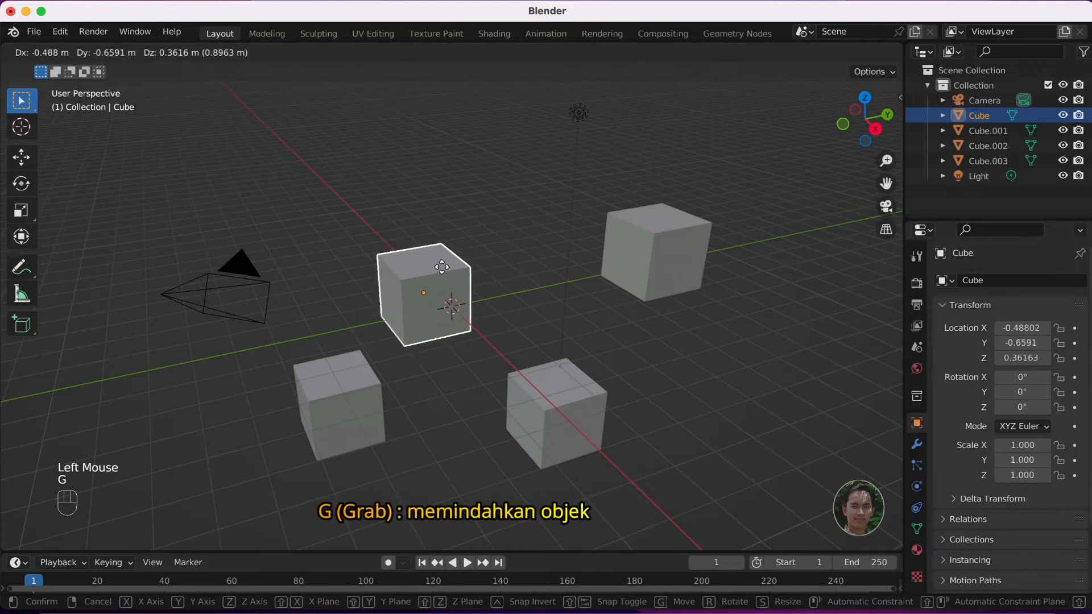
{"action": "left_click", "coordinate": [333, 200]}
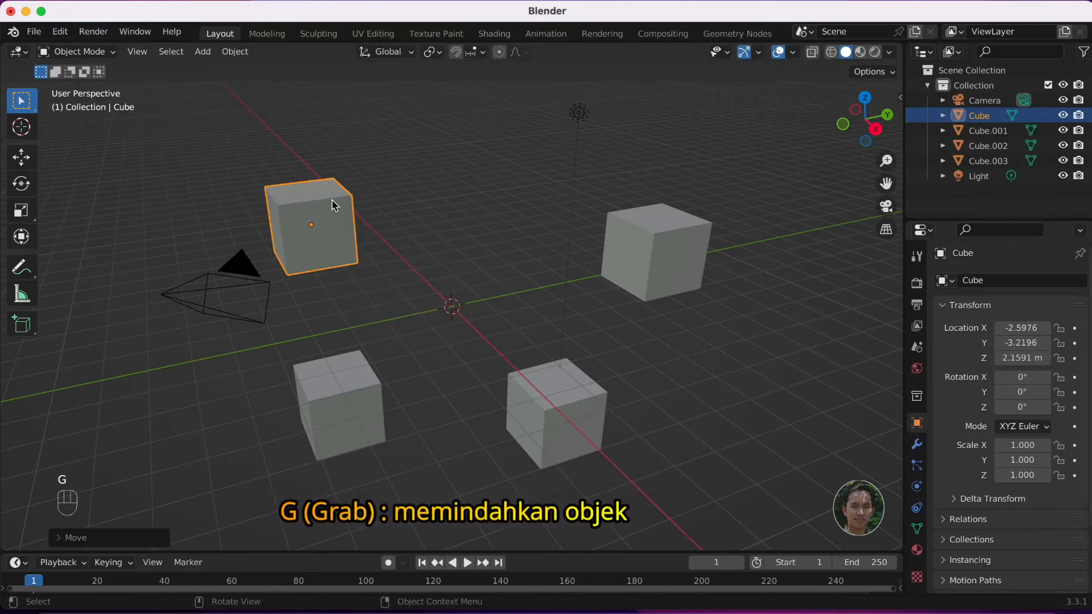
{"action": "key", "text": "g"}
{"action": "left_click", "coordinate": [510, 173]}
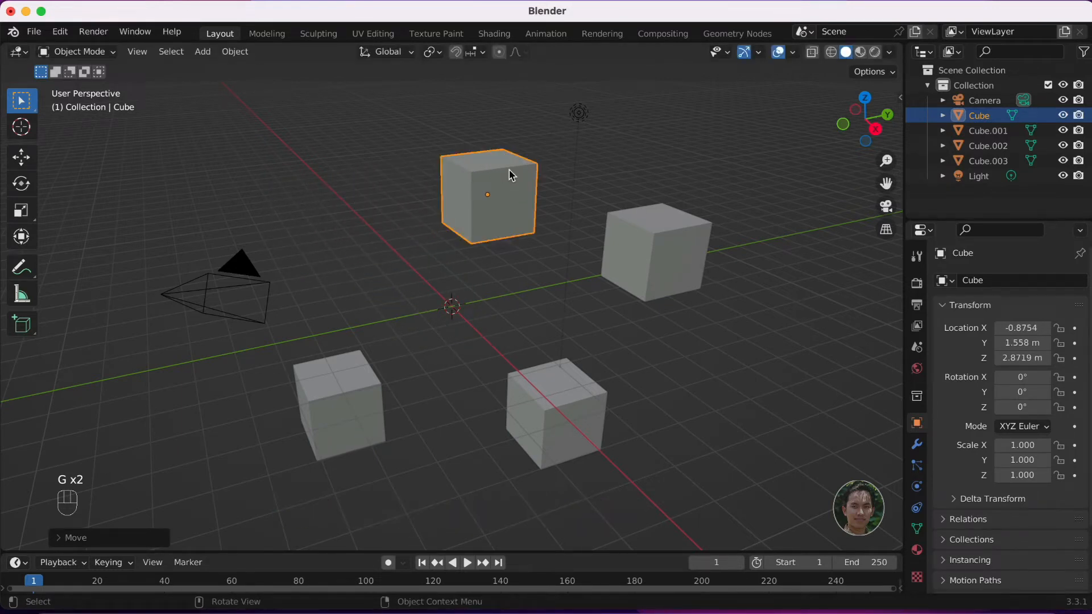
Step: Scale the moved cube uniformly to about 1.18, and stretch it along the X axis to a scale of about 4.51
{"action": "key", "text": "s"}
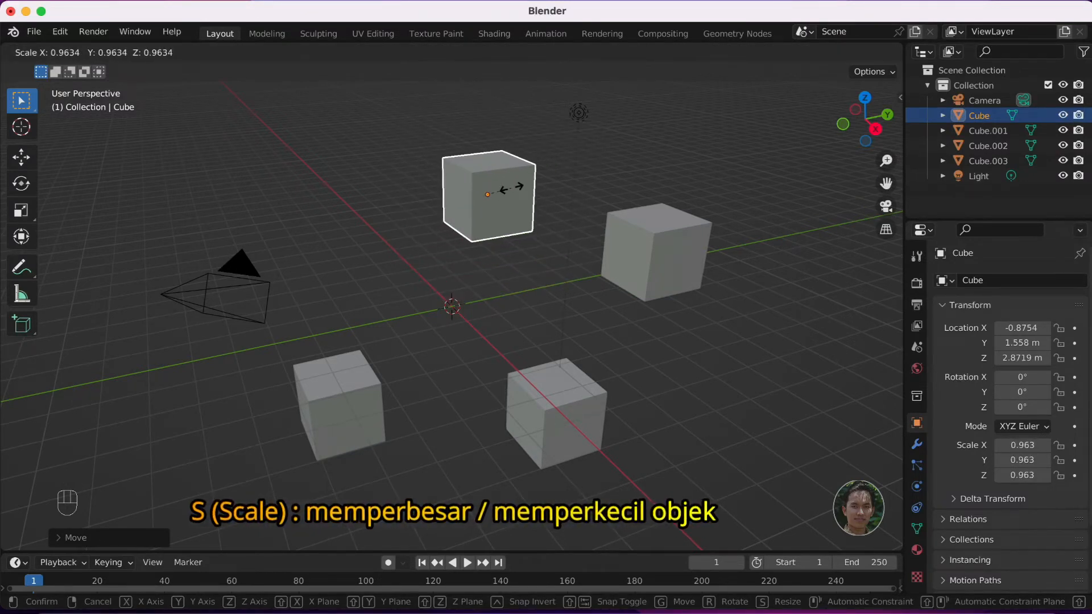
{"action": "left_click", "coordinate": [516, 185]}
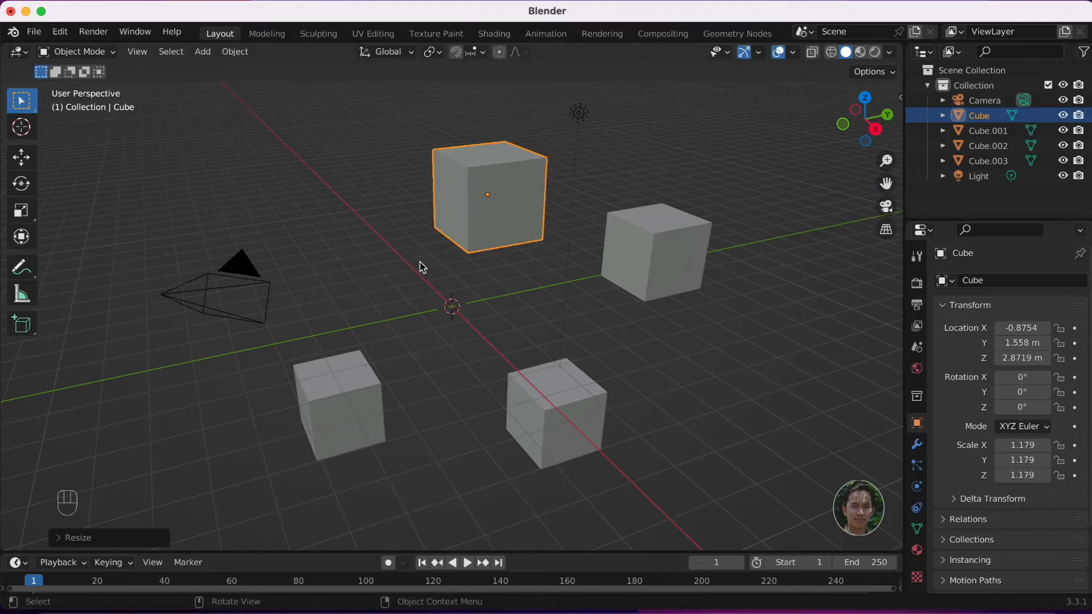
{"action": "left_click", "coordinate": [479, 218]}
{"action": "key", "text": "s"}
{"action": "key", "text": "x"}
{"action": "left_click", "coordinate": [415, 219]}
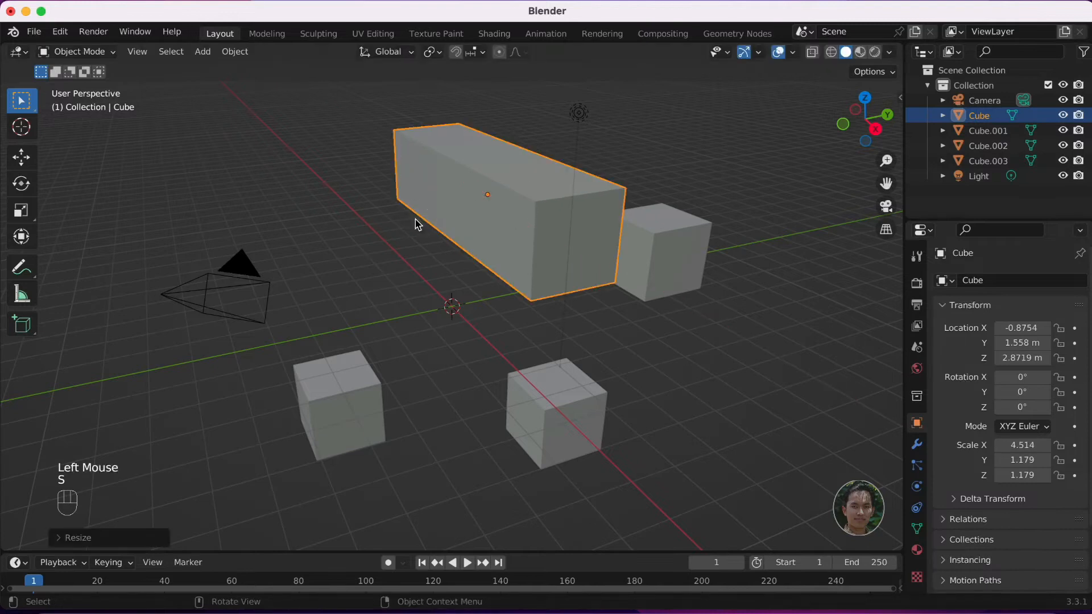
Step: Parent Cube.003 to the stretched cube, and check the parent's hierarchy in the outliner
{"action": "left_click", "coordinate": [353, 397]}
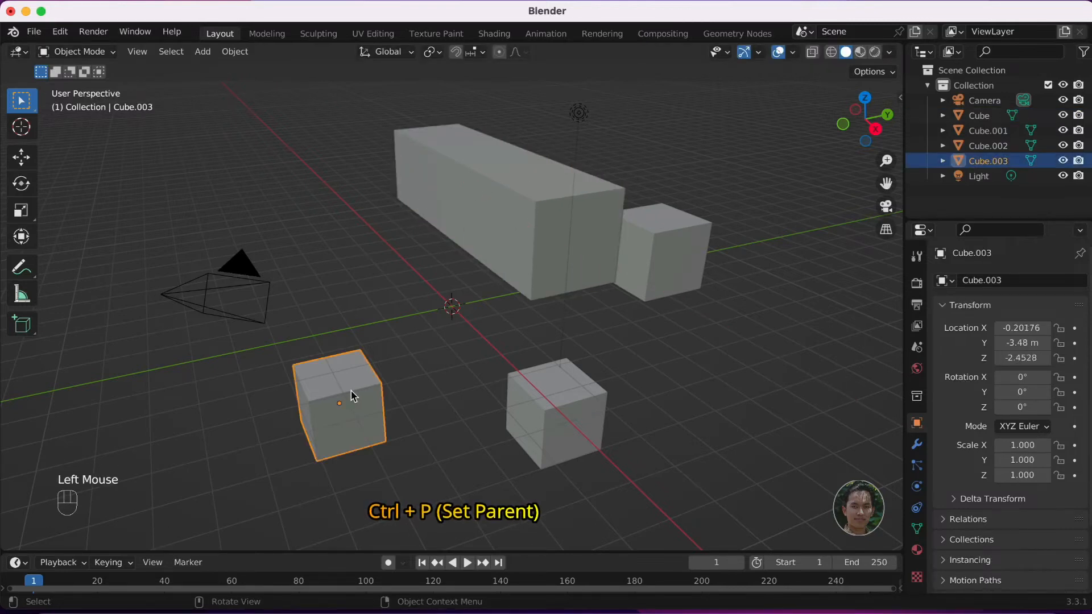
{"action": "left_click", "coordinate": [486, 227], "text": "shift"}
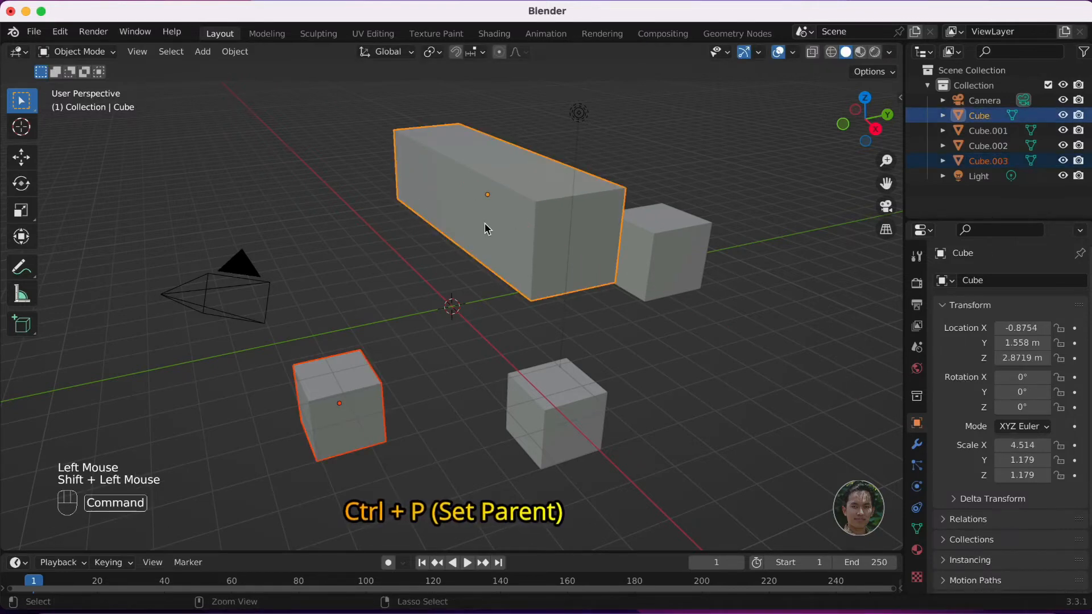
{"action": "key", "text": "super+p"}
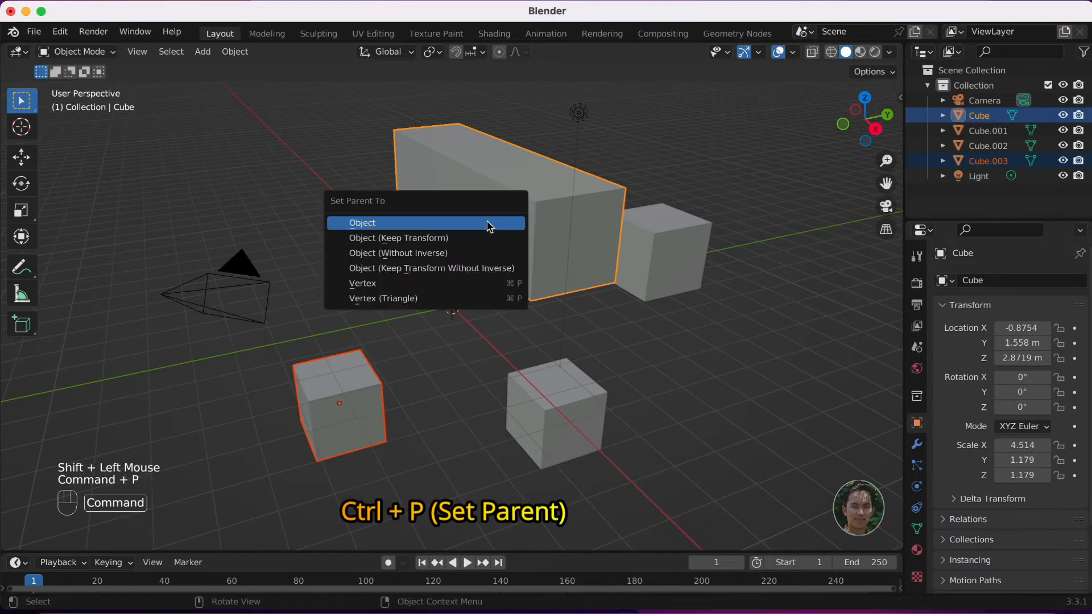
{"action": "left_click", "coordinate": [456, 232]}
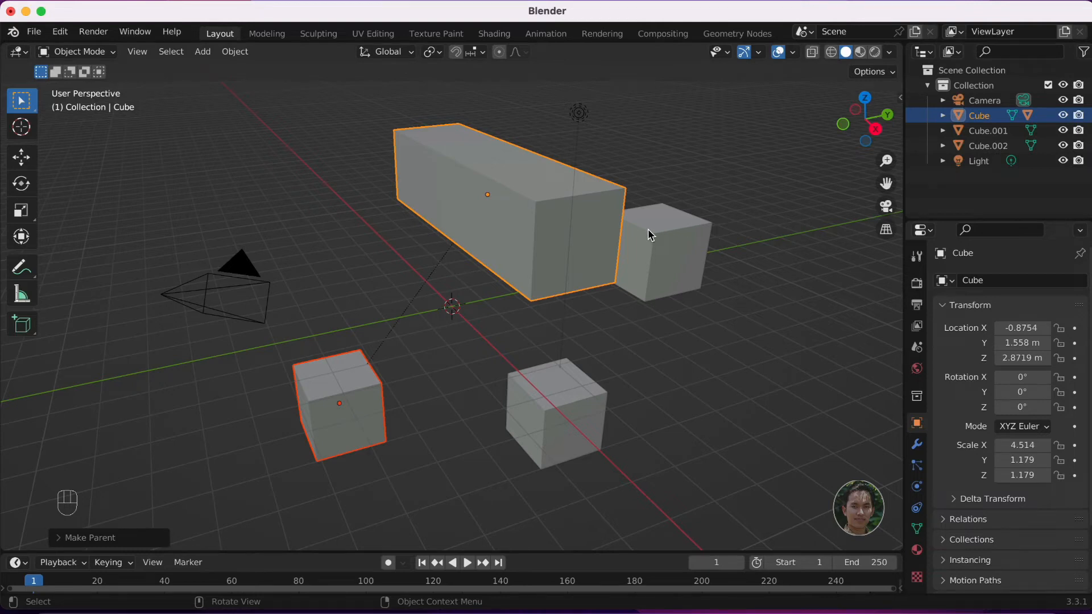
{"action": "left_click", "coordinate": [943, 117]}
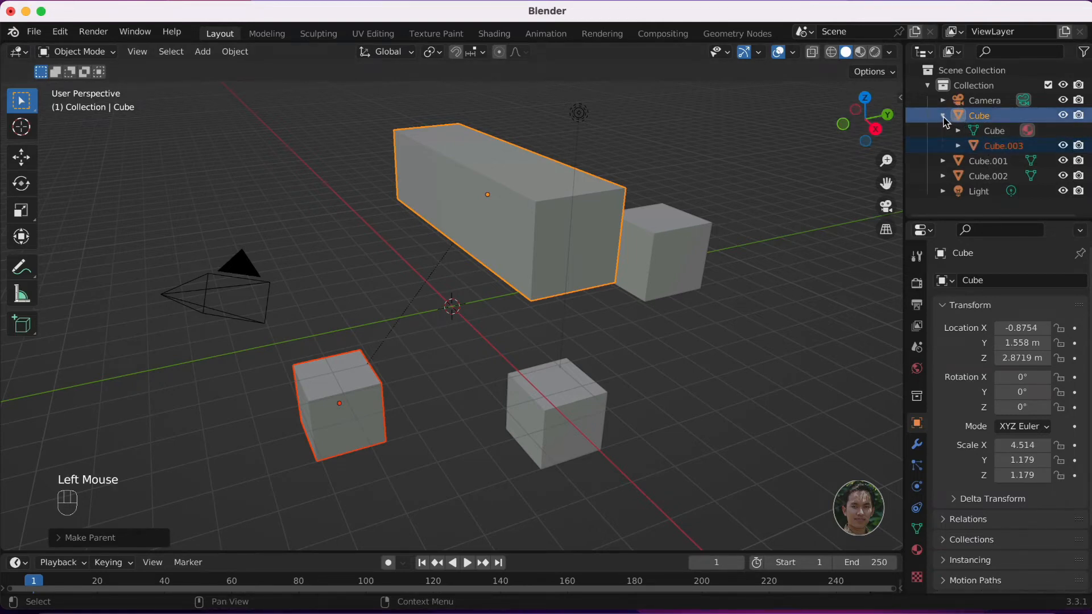
{"action": "left_click", "coordinate": [943, 117]}
Step: Move the stretched parent cube to about X -1.56, Y -0.17, Z 2.72 m
{"action": "left_click", "coordinate": [472, 209]}
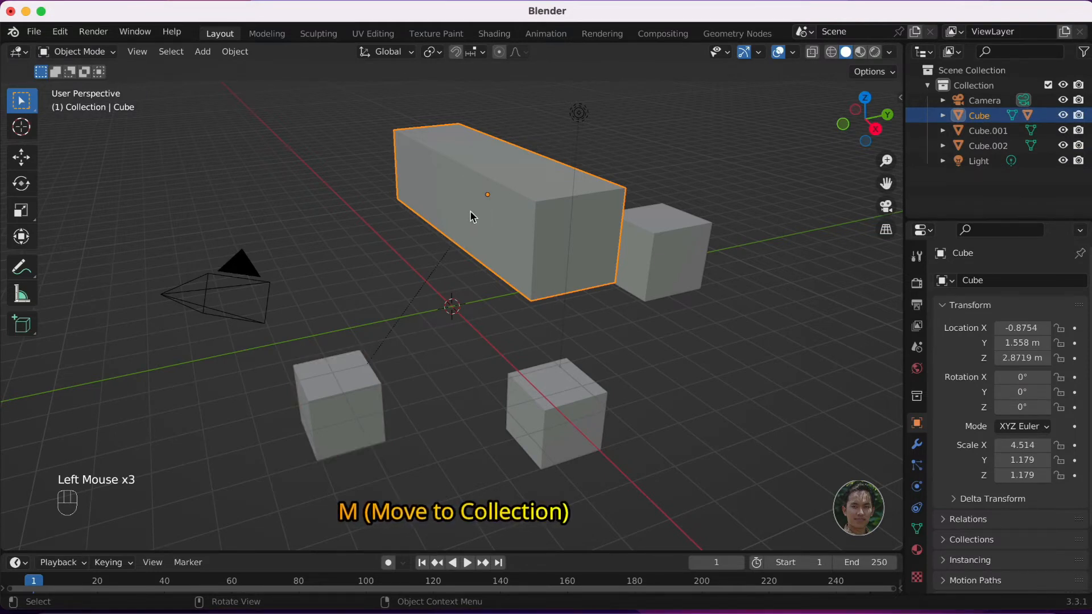
{"action": "key", "text": "g"}
{"action": "left_click", "coordinate": [407, 222]}
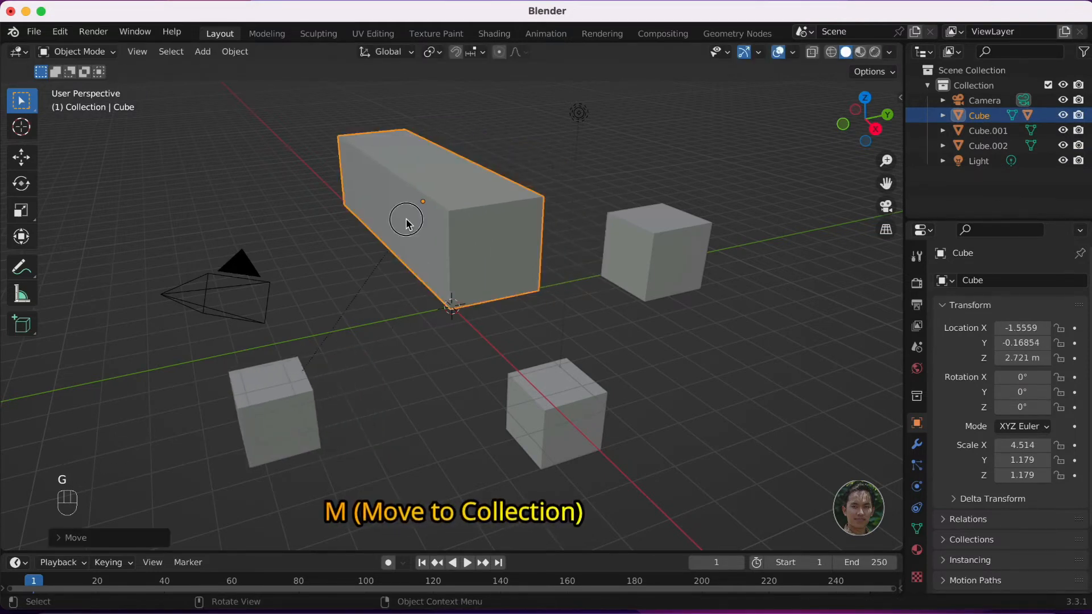
Step: Move the three small cubes into a new collection named Kotak
{"action": "left_click", "coordinate": [271, 426]}
{"action": "left_click", "coordinate": [555, 420], "text": "shift"}
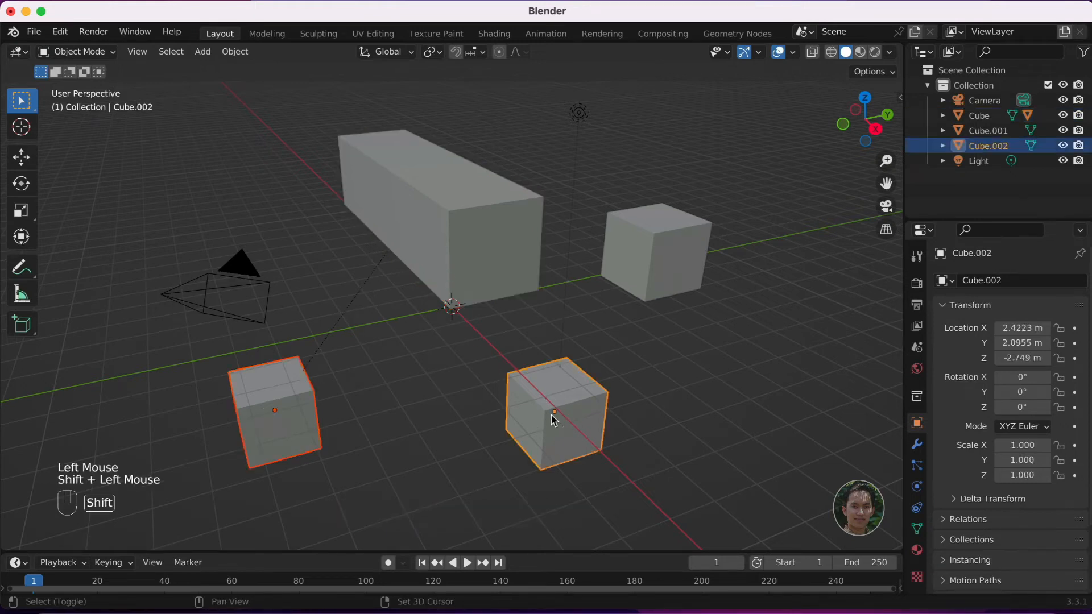
{"action": "left_click", "coordinate": [646, 267], "text": "shift"}
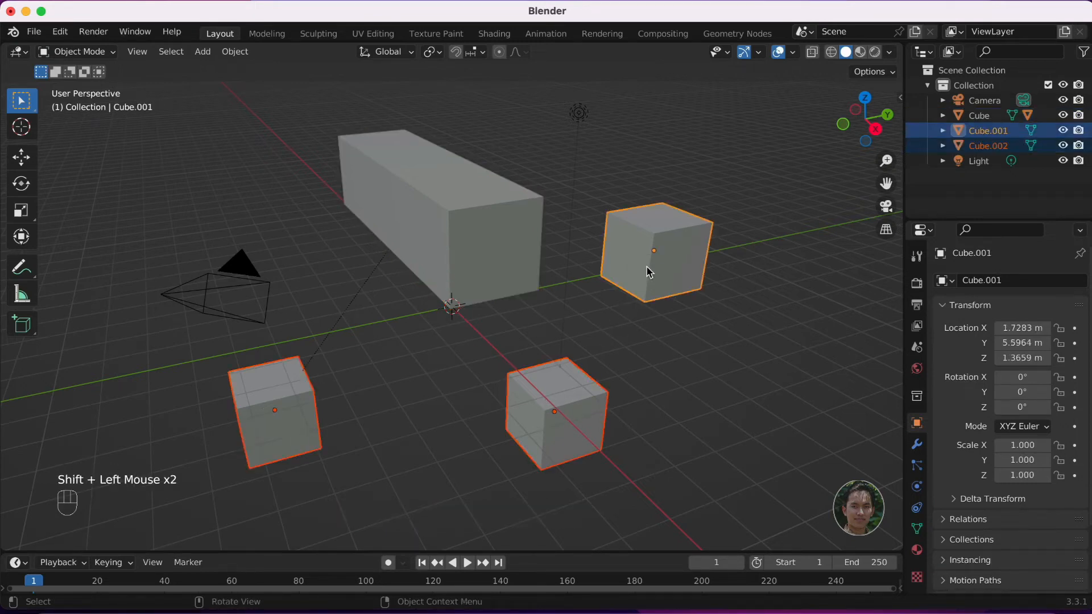
{"action": "key", "text": "m"}
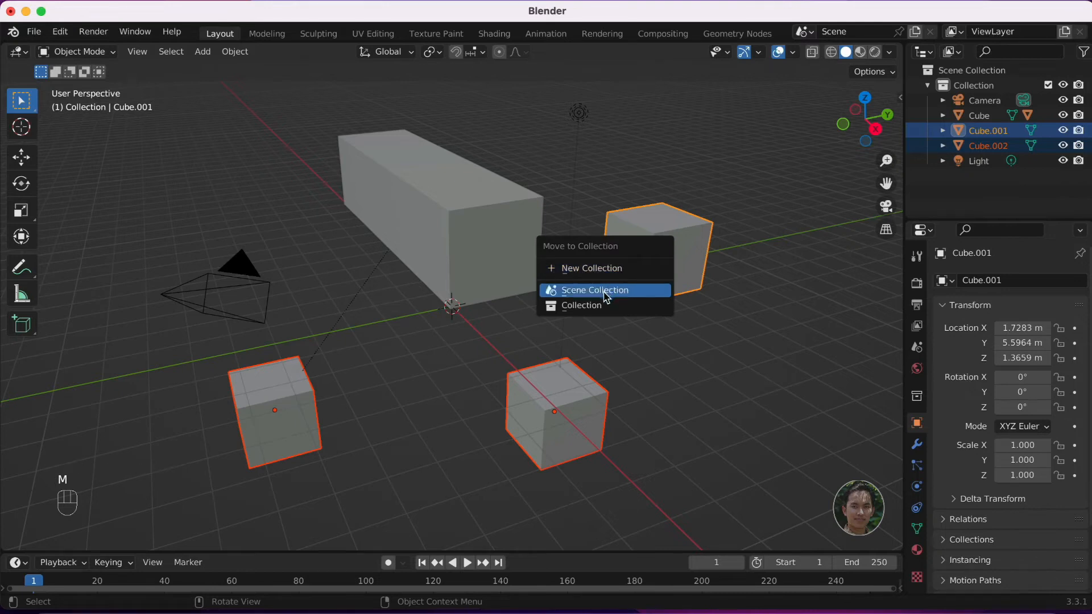
{"action": "left_click", "coordinate": [602, 267]}
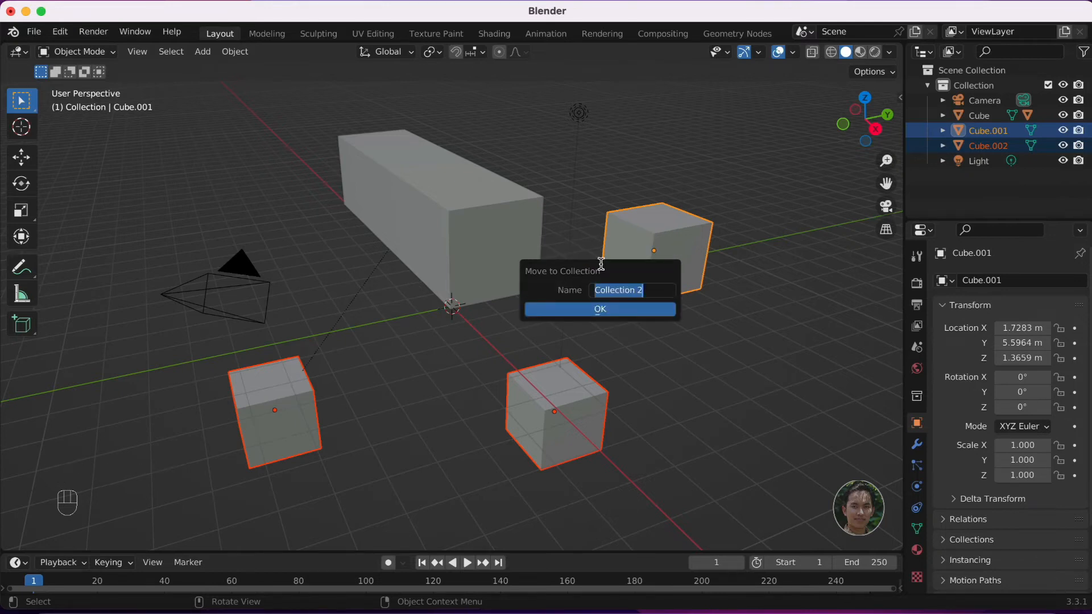
{"action": "type", "text": "Kotak"}
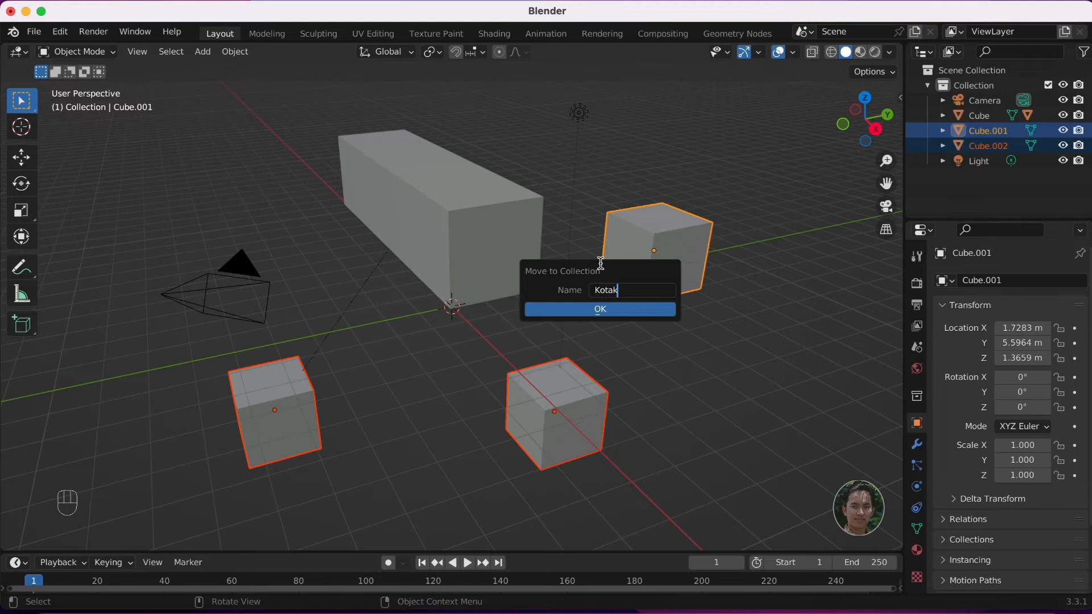
{"action": "left_click", "coordinate": [630, 313]}
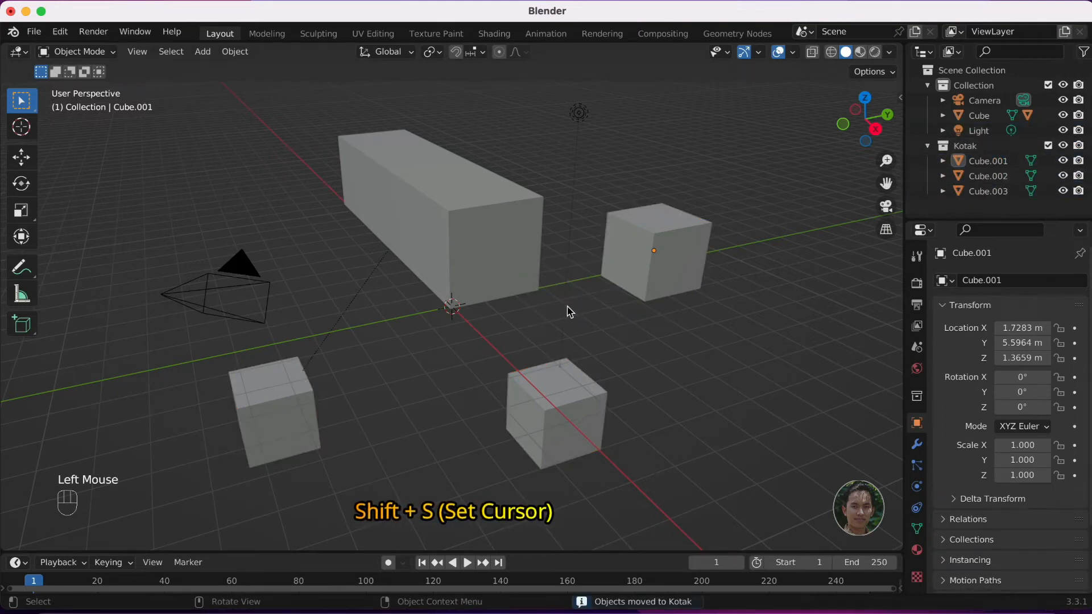
Step: Snap the 3D cursor to the world origin, and snap it to the selected Cube.002
{"action": "left_click", "coordinate": [488, 276]}
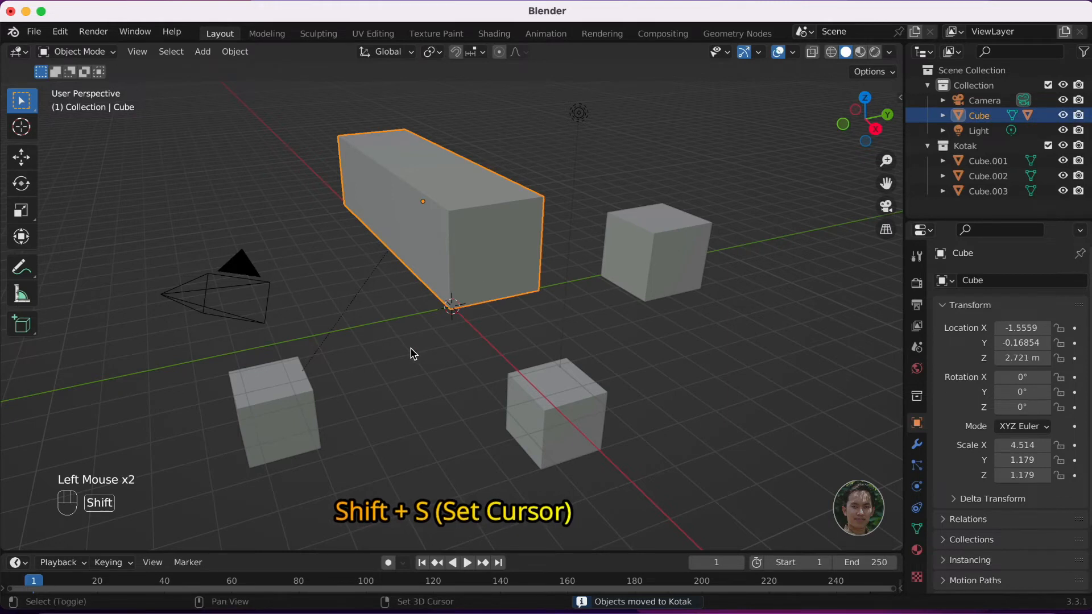
{"action": "key", "text": "shift+s"}
{"action": "left_click", "coordinate": [295, 408]}
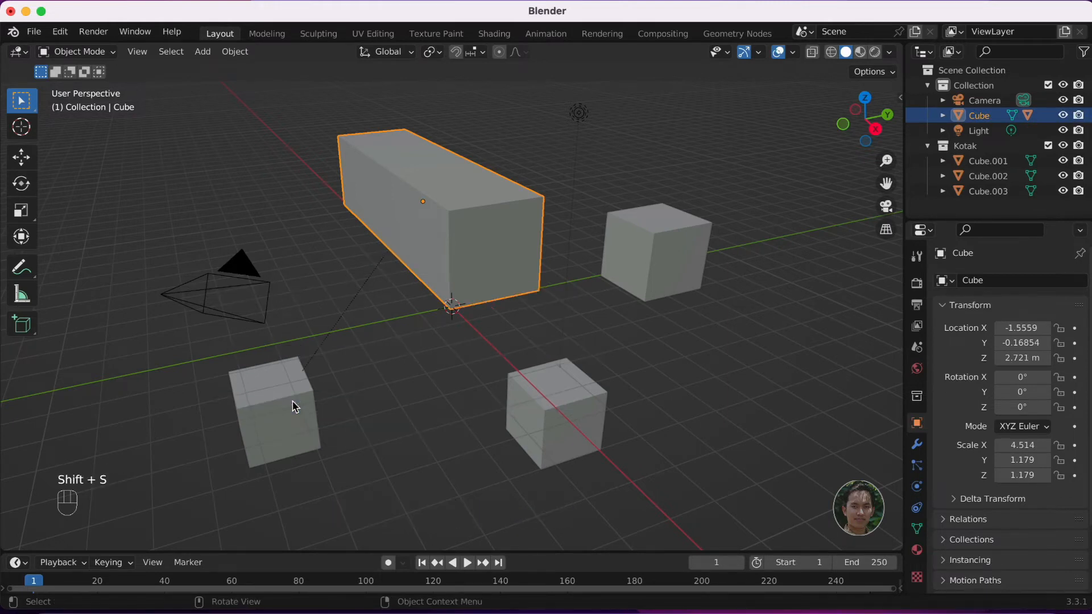
{"action": "left_click", "coordinate": [576, 429]}
{"action": "key", "text": "shift+s"}
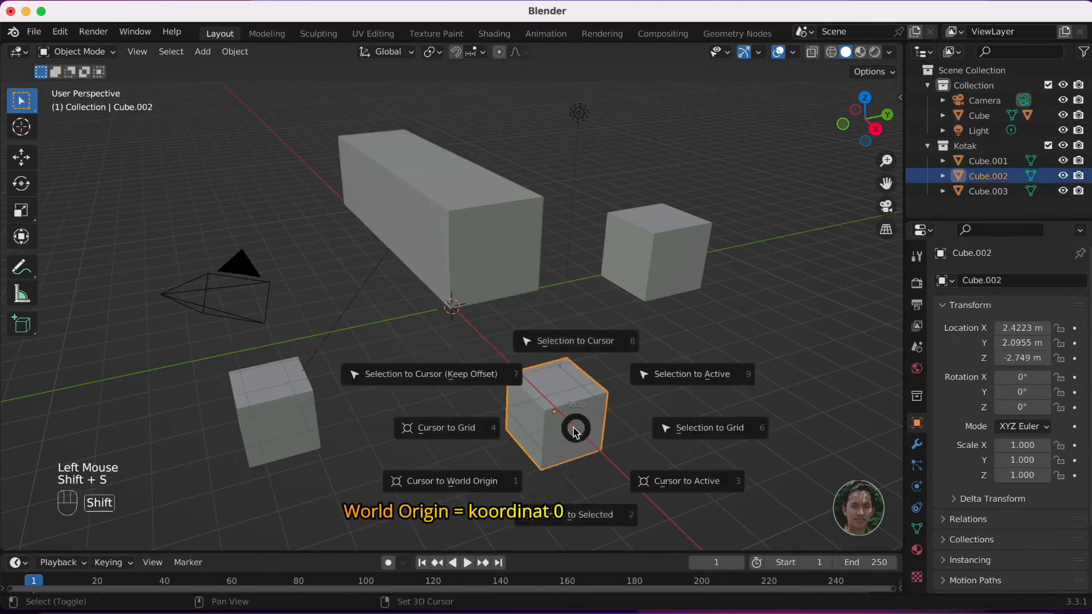
{"action": "left_click", "coordinate": [480, 482]}
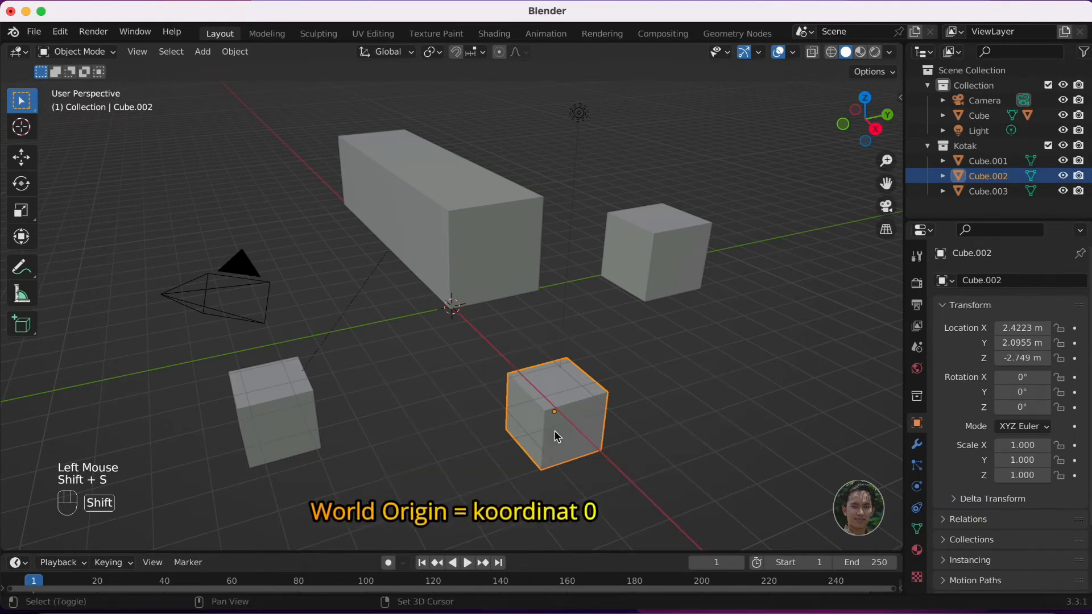
{"action": "key", "text": "shift+s"}
{"action": "left_click", "coordinate": [550, 503]}
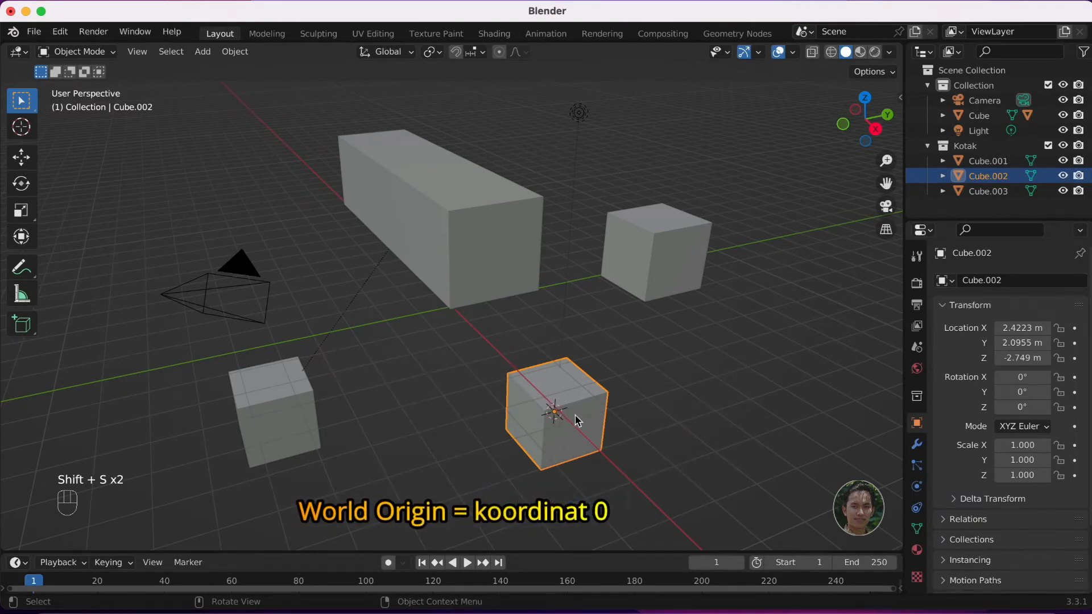
Step: Place the 3D cursor freehand at several spots around the cubes, ending in the empty area beyond Cube.002
{"action": "right_click", "coordinate": [707, 364], "text": "shift"}
{"action": "right_click", "coordinate": [777, 297], "text": "shift"}
{"action": "right_click", "coordinate": [580, 164], "text": "shift"}
{"action": "right_click", "coordinate": [321, 271], "text": "shift"}
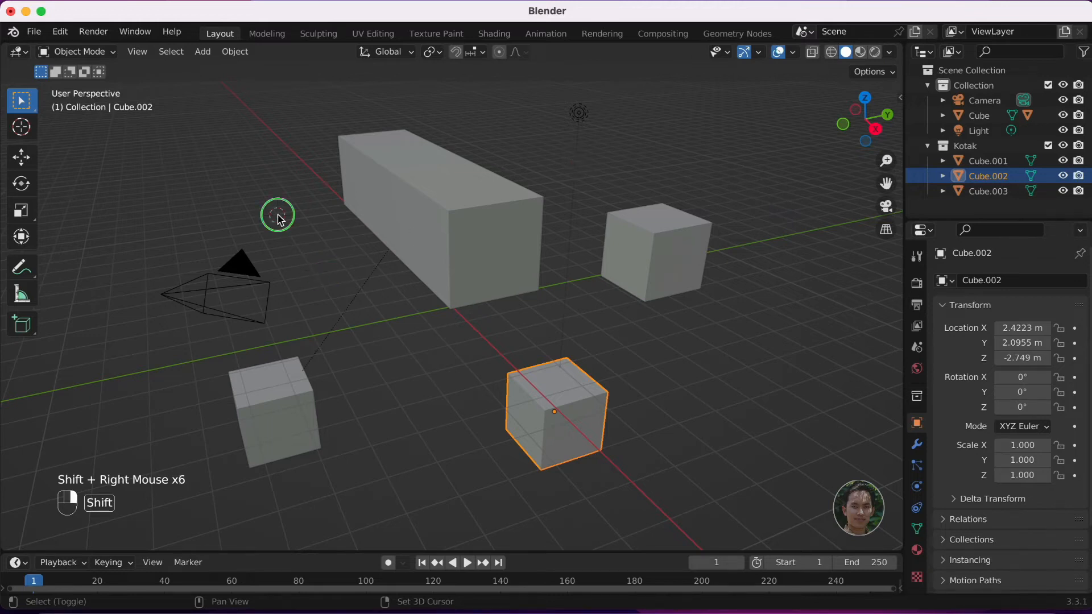
{"action": "right_click", "coordinate": [351, 365], "text": "shift"}
{"action": "right_click", "coordinate": [679, 362], "text": "shift"}
{"action": "right_click", "coordinate": [679, 362], "text": "shift"}
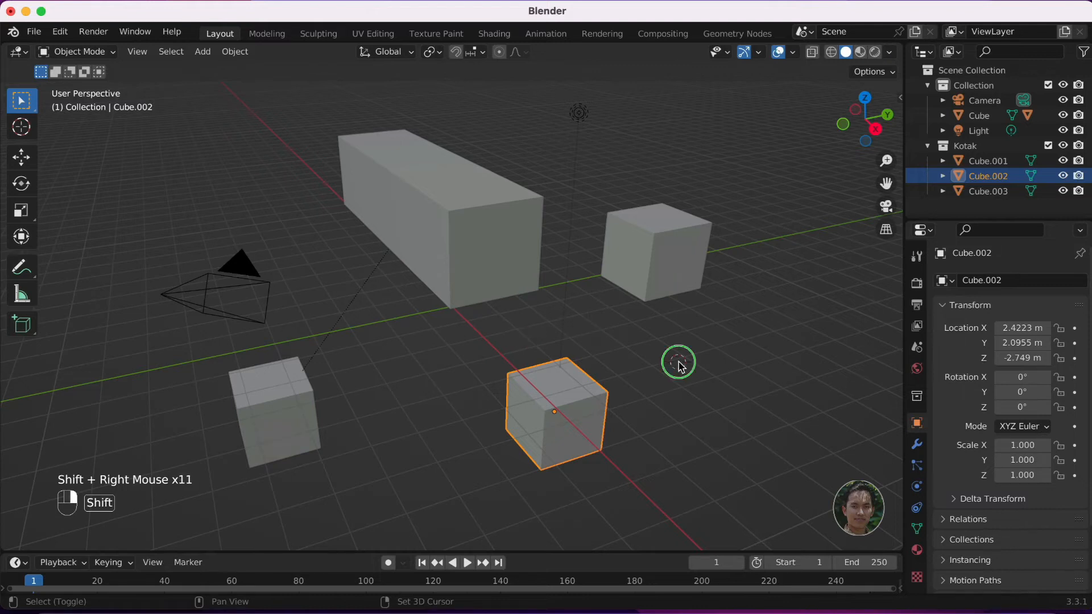
Step: Reposition the 3D cursor with the Cursor tool, ending at about X 4.47, Y 8.01, Z -1.71 m
{"action": "left_click", "coordinate": [16, 131]}
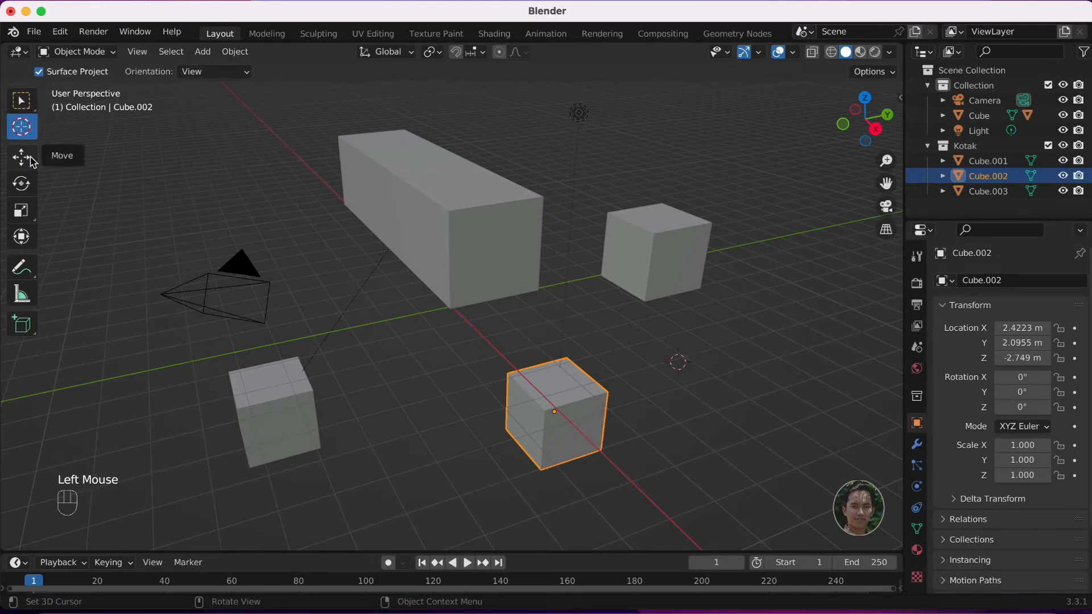
{"action": "left_click", "coordinate": [313, 272]}
{"action": "left_click", "coordinate": [421, 388]}
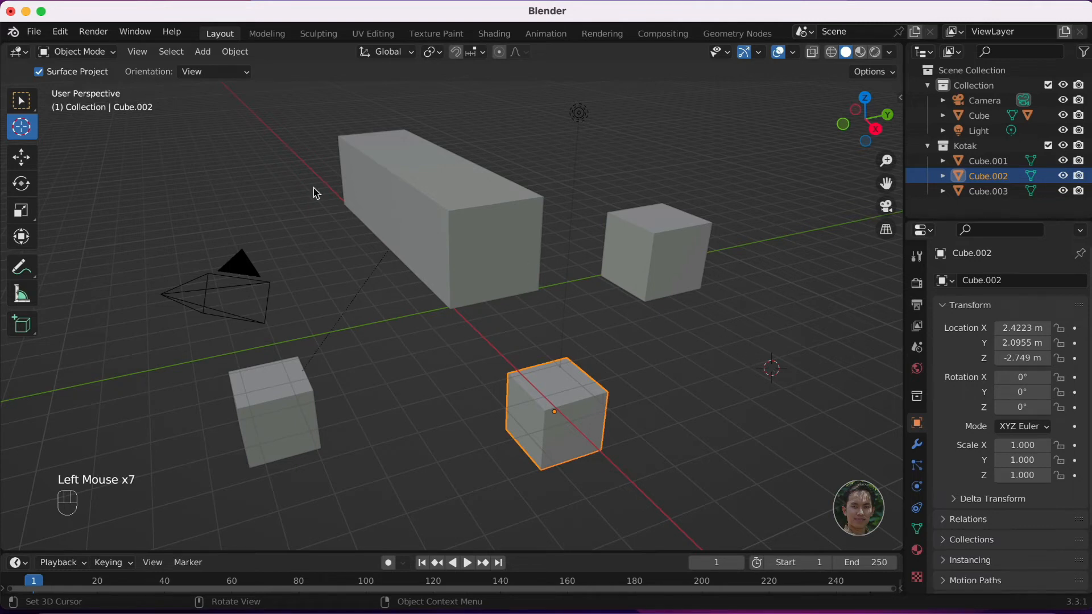
Step: Return to the Select Box tool, add a mesh plane at the 3D cursor, and deselect it
{"action": "left_click", "coordinate": [29, 103]}
{"action": "key", "text": "shift+a"}
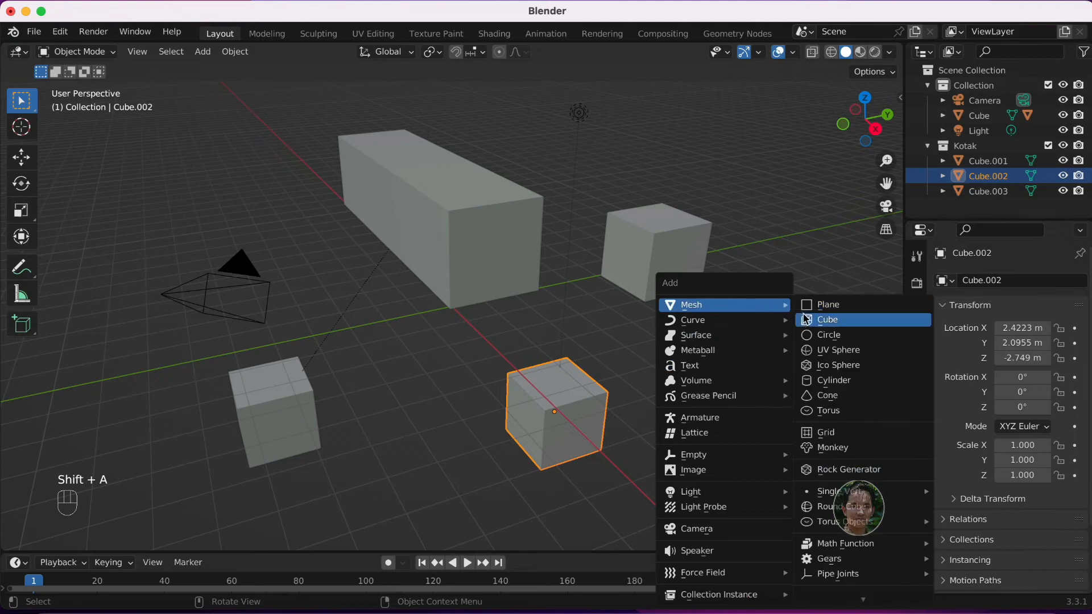
{"action": "left_click", "coordinate": [815, 309]}
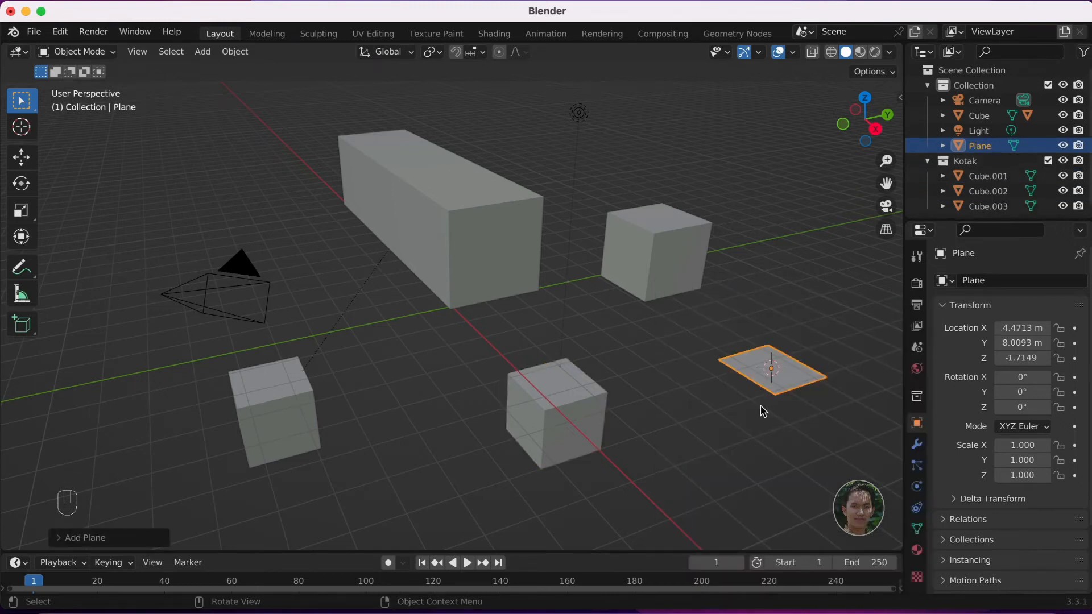
{"action": "left_click", "coordinate": [667, 400]}
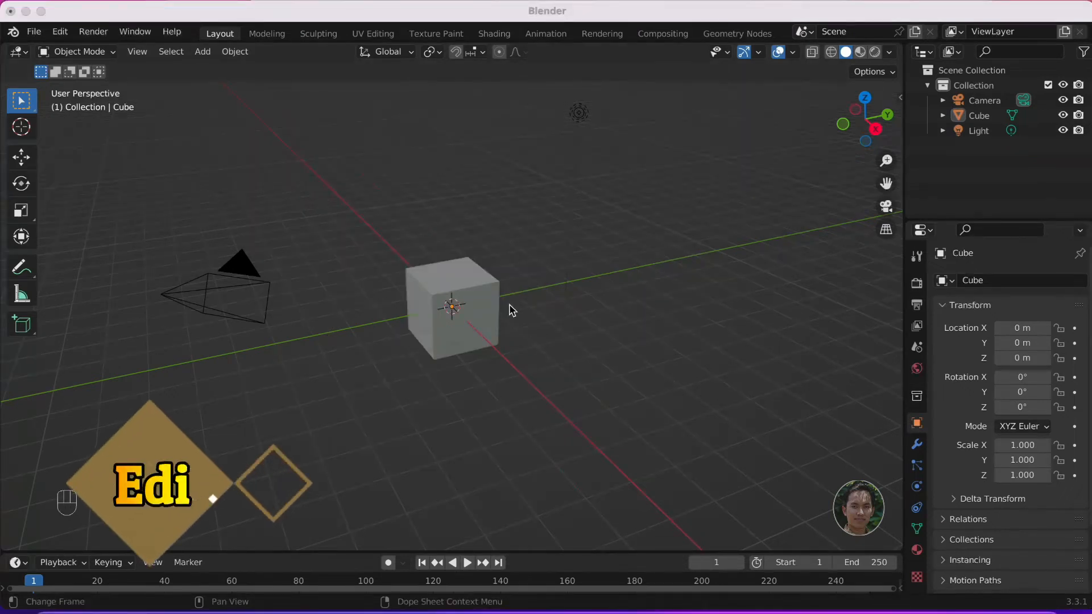
Step: Switch the default cube between Object Mode and Edit Mode, ending in Edit Mode with face selection
{"action": "left_click", "coordinate": [497, 301]}
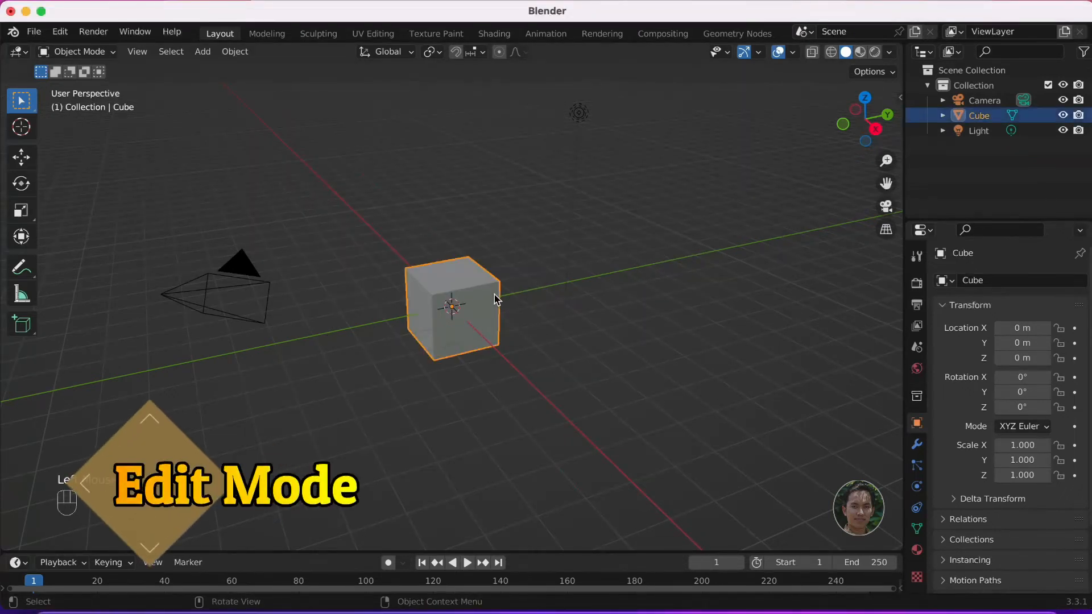
{"action": "key", "text": "Tab"}
{"action": "key", "text": "Tab"}
{"action": "key", "text": "Tab"}
{"action": "key", "text": "Tab"}
{"action": "key", "text": "Tab"}
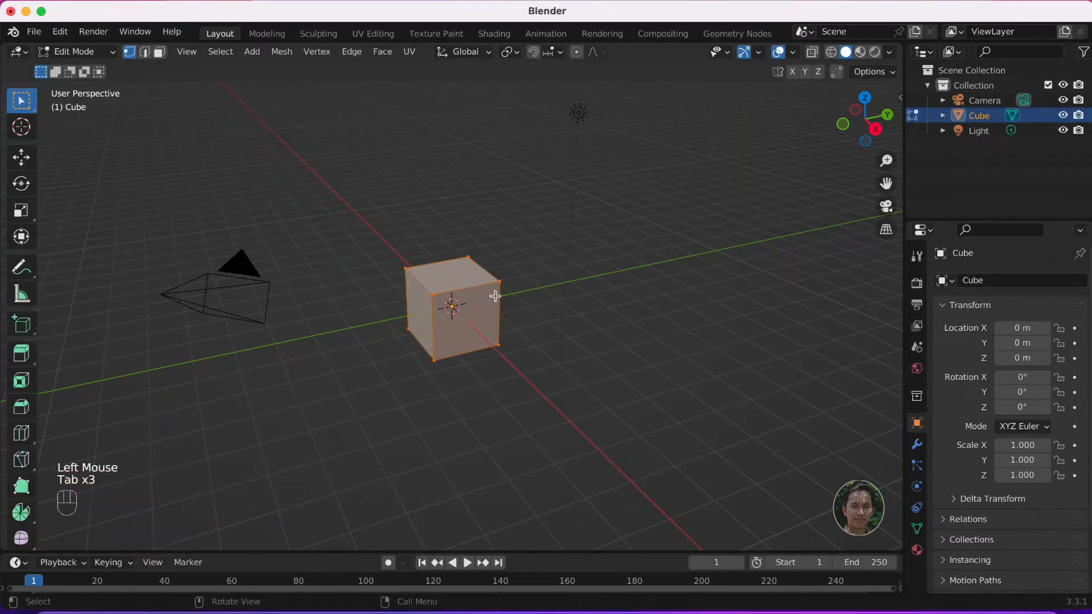
{"action": "left_click", "coordinate": [160, 52]}
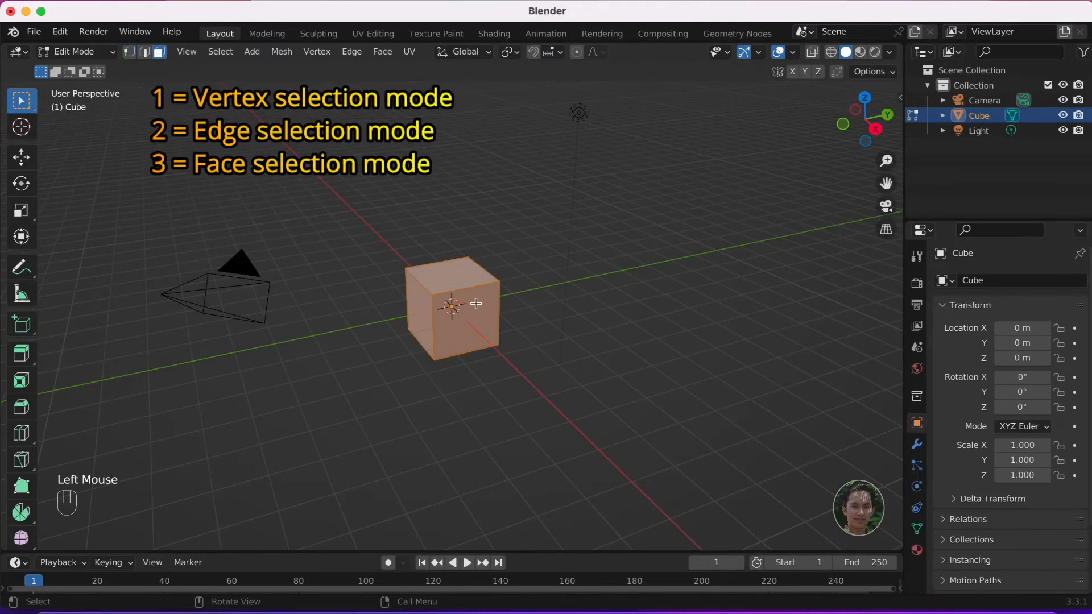
Step: Select individual faces of the cube one after another, including its top and side faces
{"action": "left_click", "coordinate": [474, 277]}
{"action": "left_click", "coordinate": [472, 321]}
{"action": "left_click", "coordinate": [452, 301]}
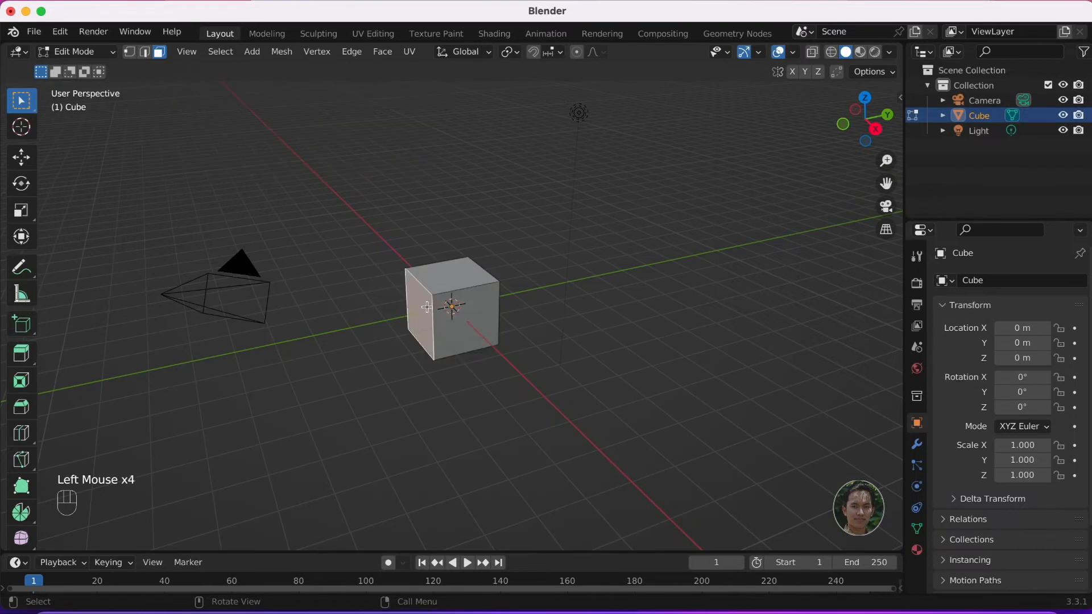
Step: Extrude the cube's top face upward three times in succession to form a tall four-segment column
{"action": "left_click", "coordinate": [460, 286]}
{"action": "key", "text": "e"}
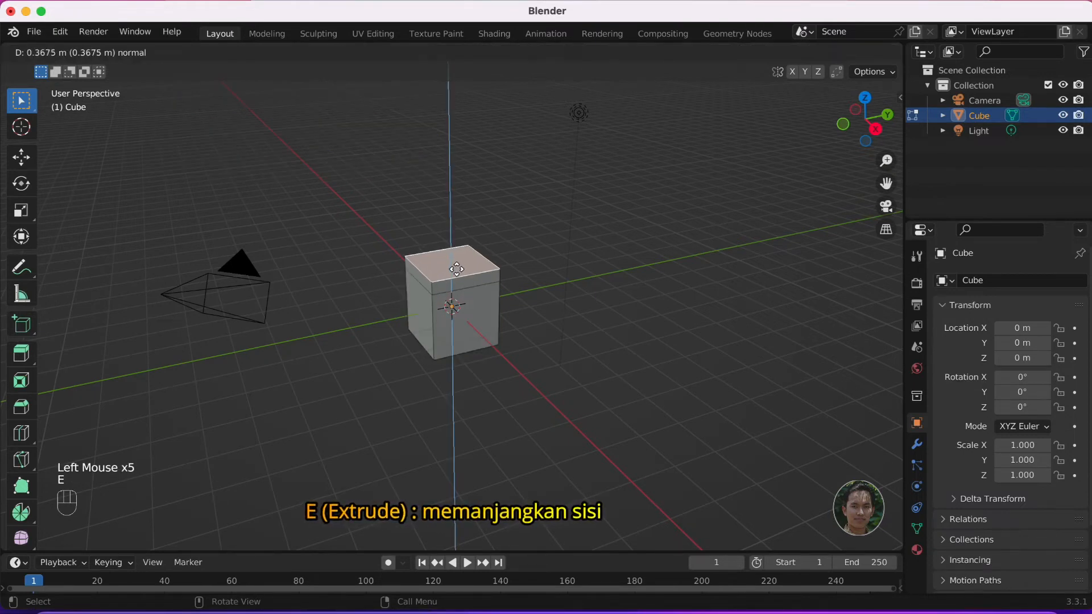
{"action": "left_click", "coordinate": [454, 240]}
{"action": "key", "text": "e"}
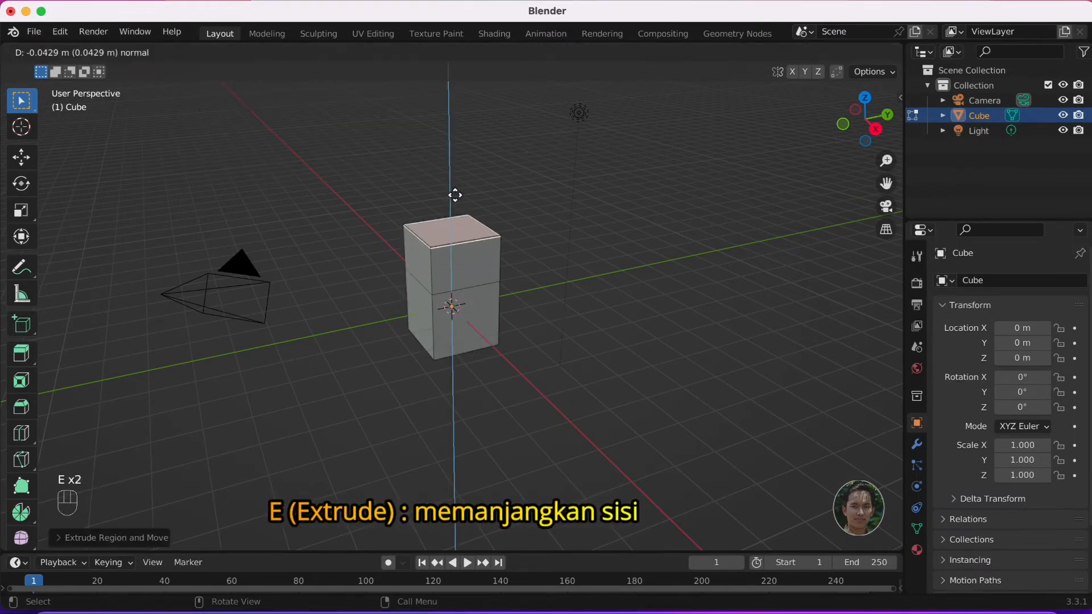
{"action": "left_click", "coordinate": [452, 135]}
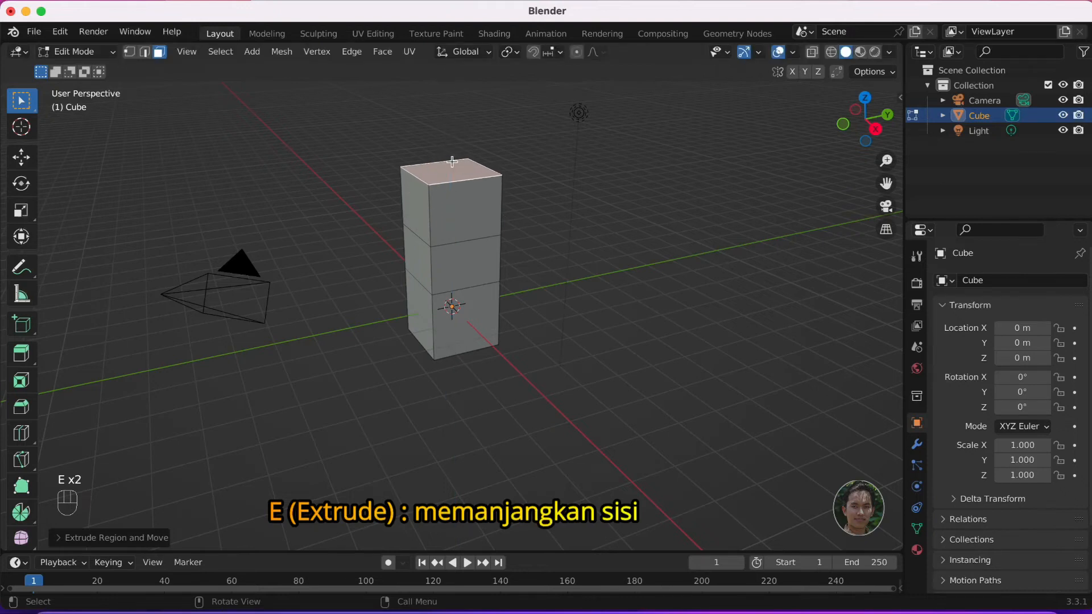
{"action": "key", "text": "e"}
{"action": "left_click", "coordinate": [449, 120]}
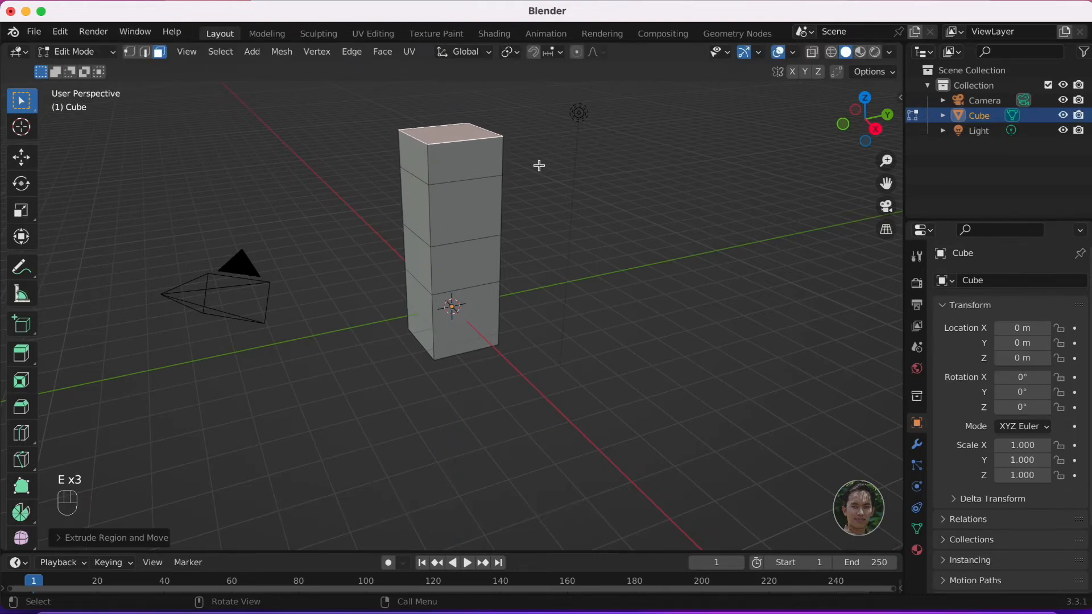
Step: Scale up the column's top face to roughly twice its width, giving the uppermost segment a flared shape
{"action": "middle_click_drag", "start_coordinate": [540, 165], "coordinate": [560, 191], "text": "shift"}
{"action": "left_click", "coordinate": [473, 158]}
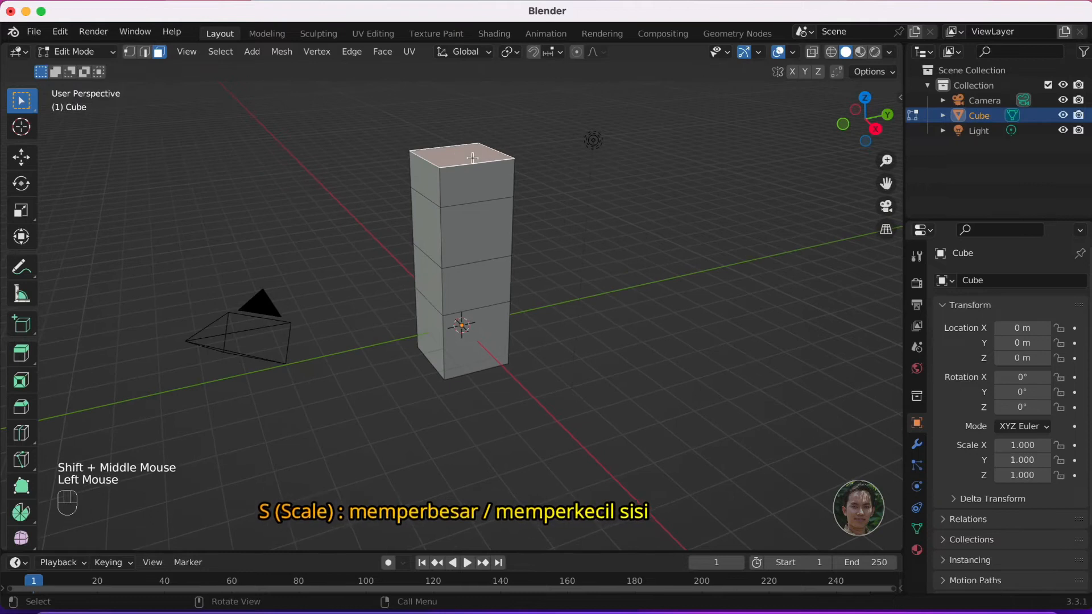
{"action": "left_click", "coordinate": [473, 157]}
{"action": "left_click", "coordinate": [467, 155]}
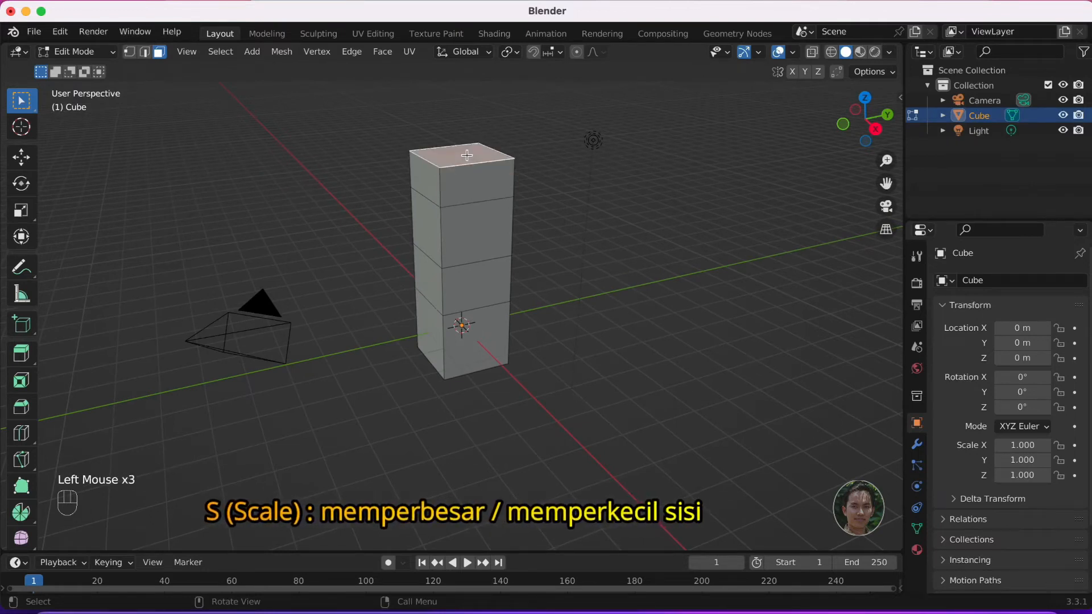
{"action": "key", "text": "s"}
{"action": "left_click", "coordinate": [463, 140]}
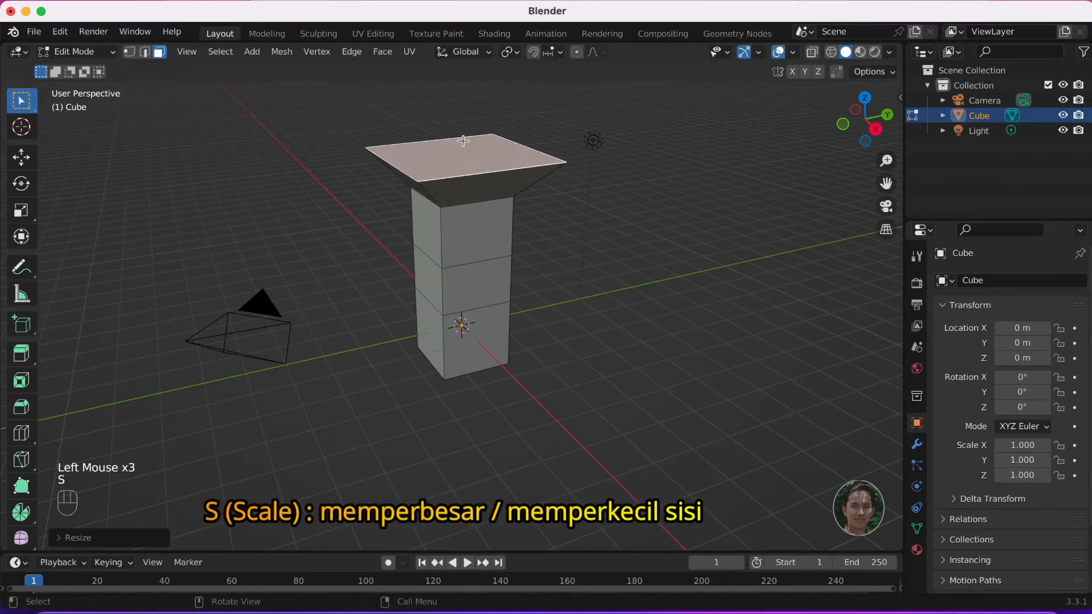
Step: Inset the flared top face to create a smaller, centred inner face
{"action": "left_click", "coordinate": [465, 156]}
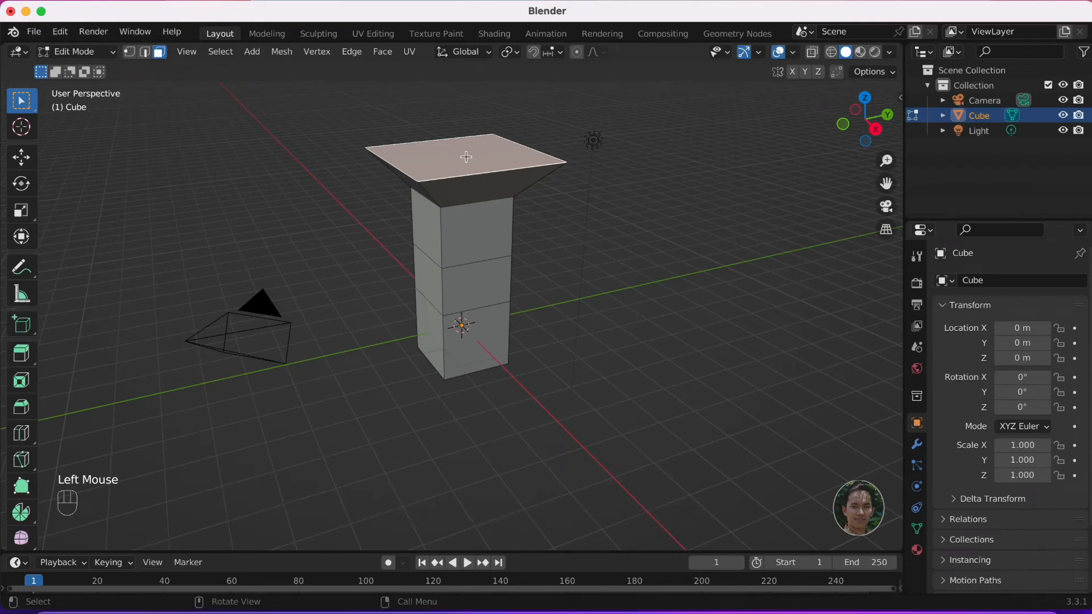
{"action": "key", "text": "i"}
{"action": "right_click", "coordinate": [526, 155]}
{"action": "key", "text": "i"}
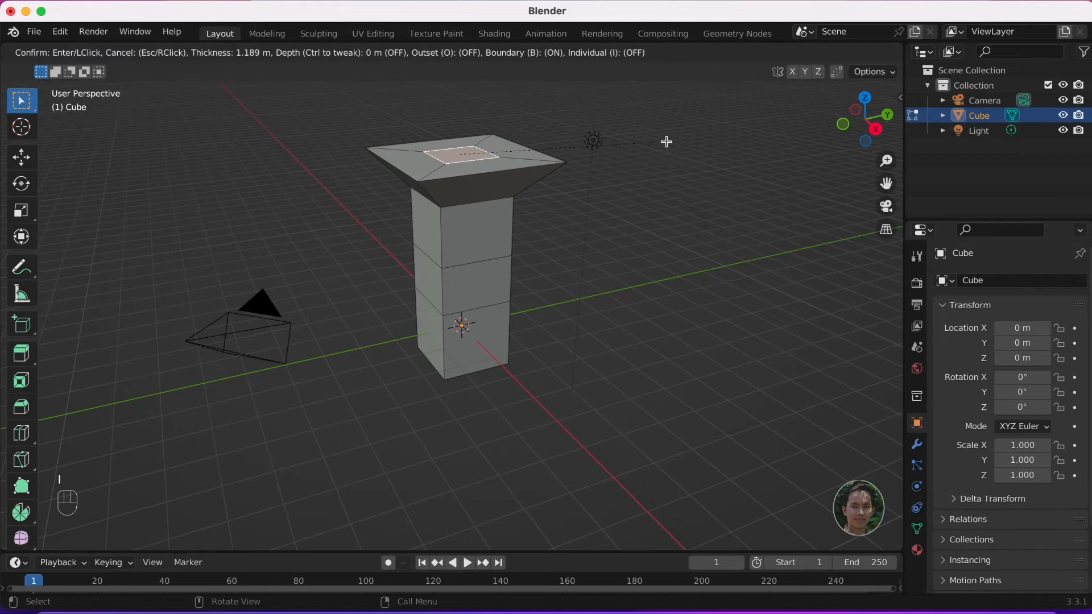
{"action": "left_click", "coordinate": [670, 141]}
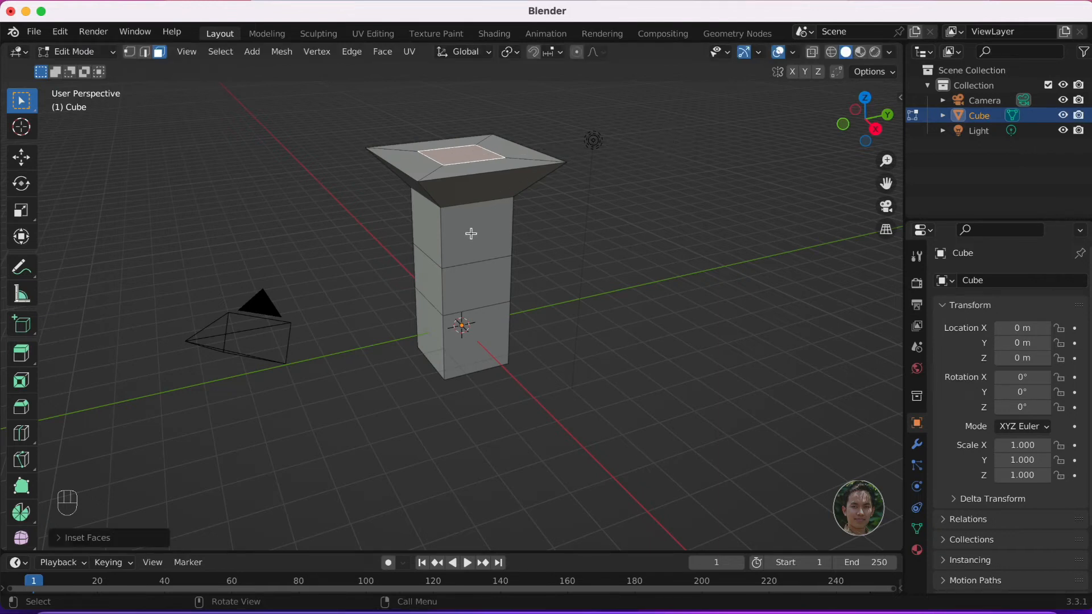
Step: In edge selection mode, bevel one upper outer edge of the flared cap by about 0.33 m with one segment
{"action": "left_click", "coordinate": [473, 180]}
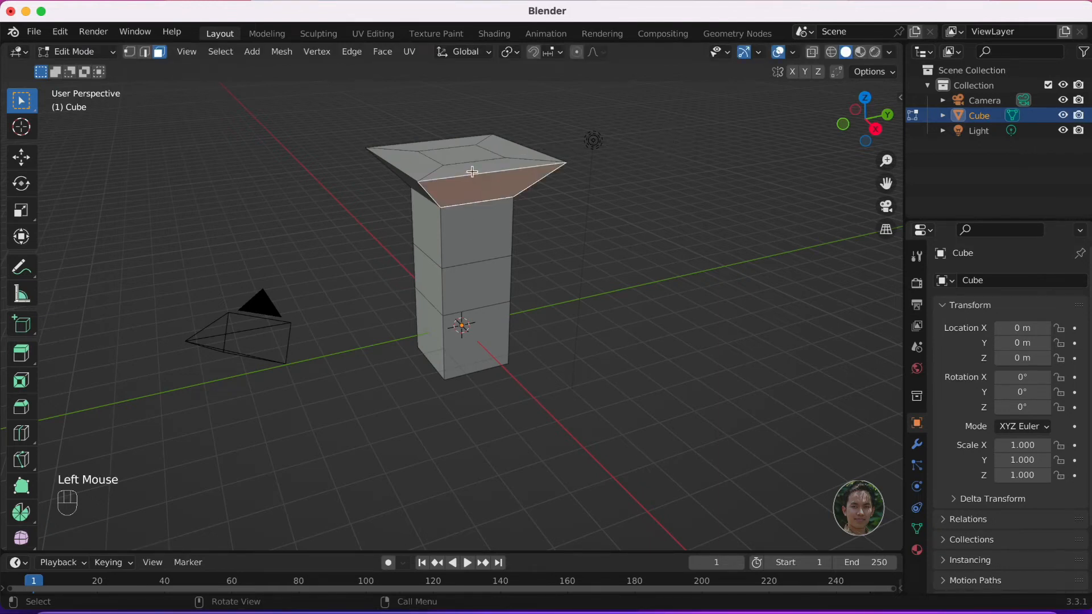
{"action": "left_click", "coordinate": [145, 52]}
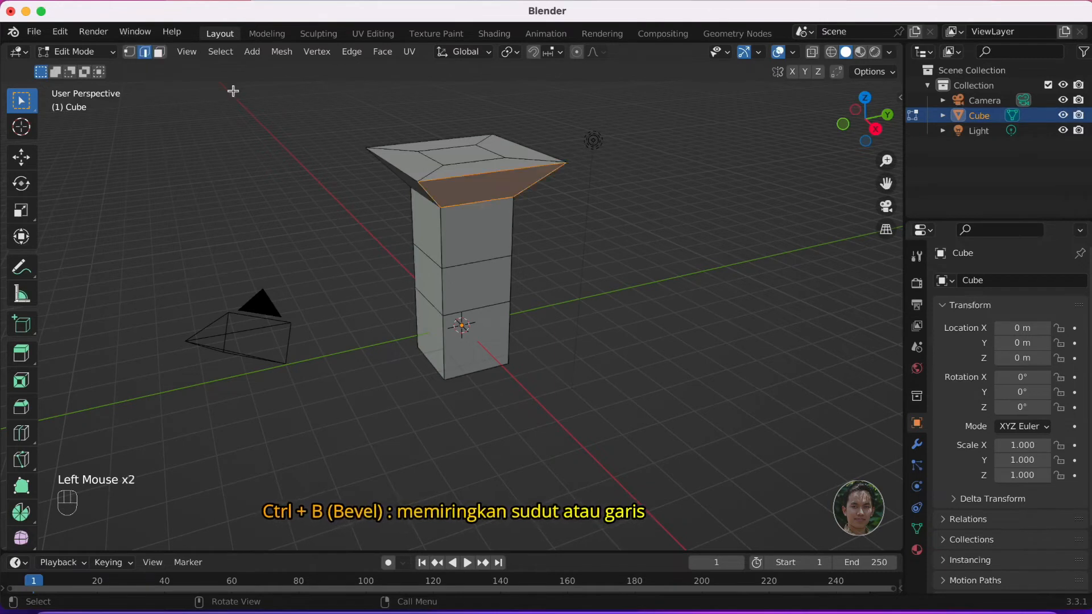
{"action": "left_click", "coordinate": [472, 170]}
{"action": "key", "text": "super+b"}
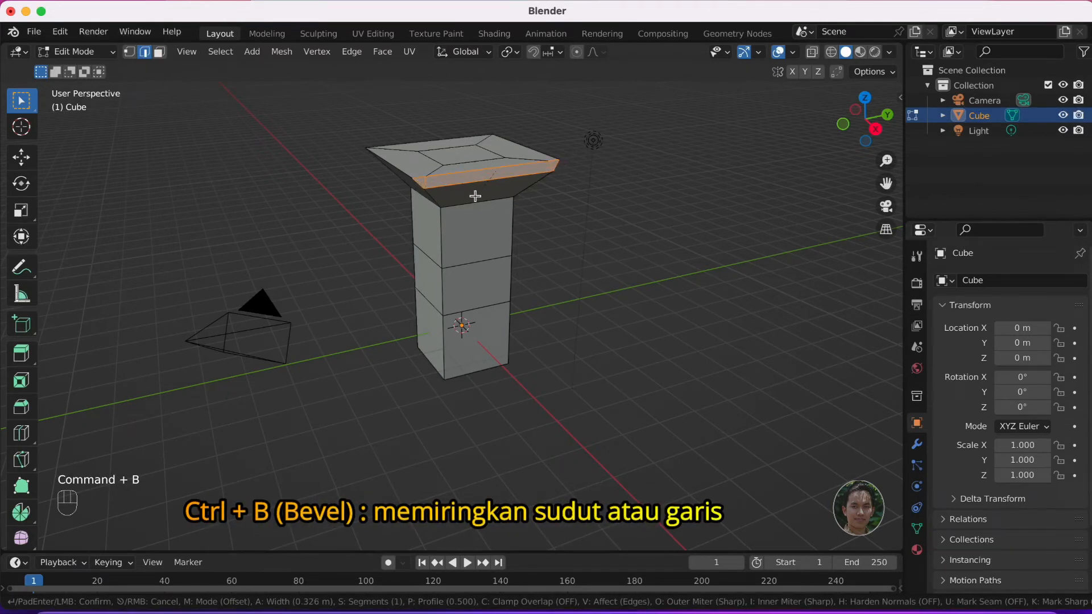
{"action": "left_click", "coordinate": [475, 196]}
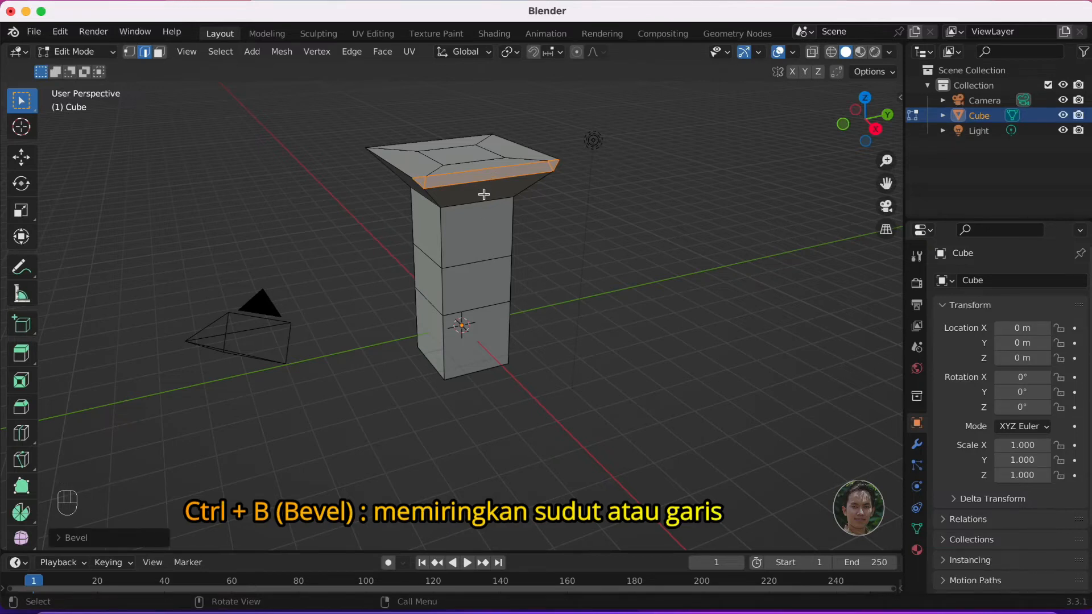
Step: Add a horizontal loop cut around the column's lowest segment, near its mid-height
{"action": "key", "text": "super"}
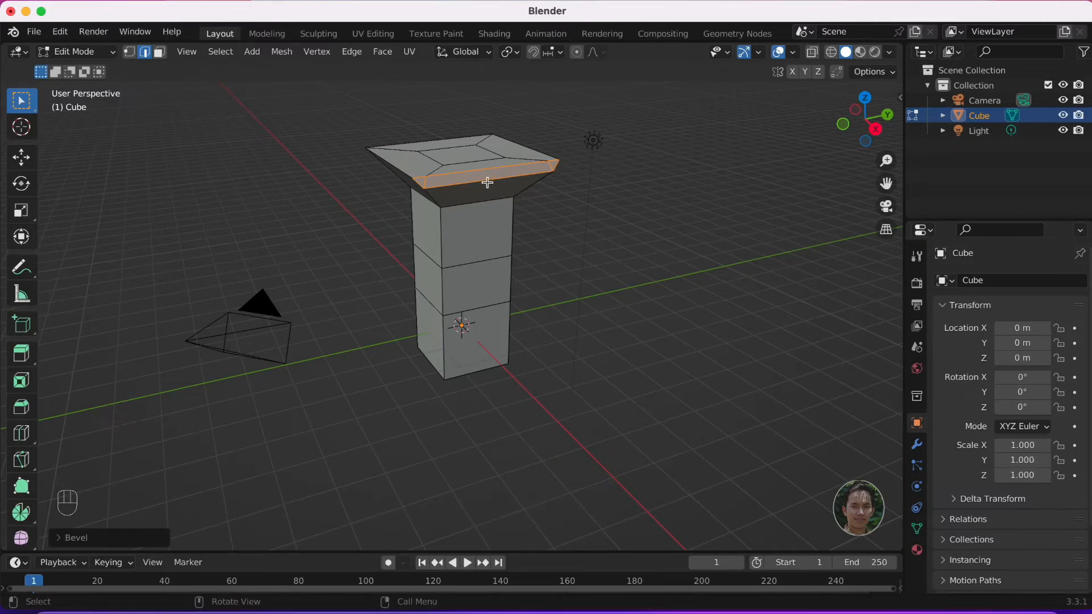
{"action": "middle_click_drag", "start_coordinate": [452, 213], "coordinate": [629, 241]}
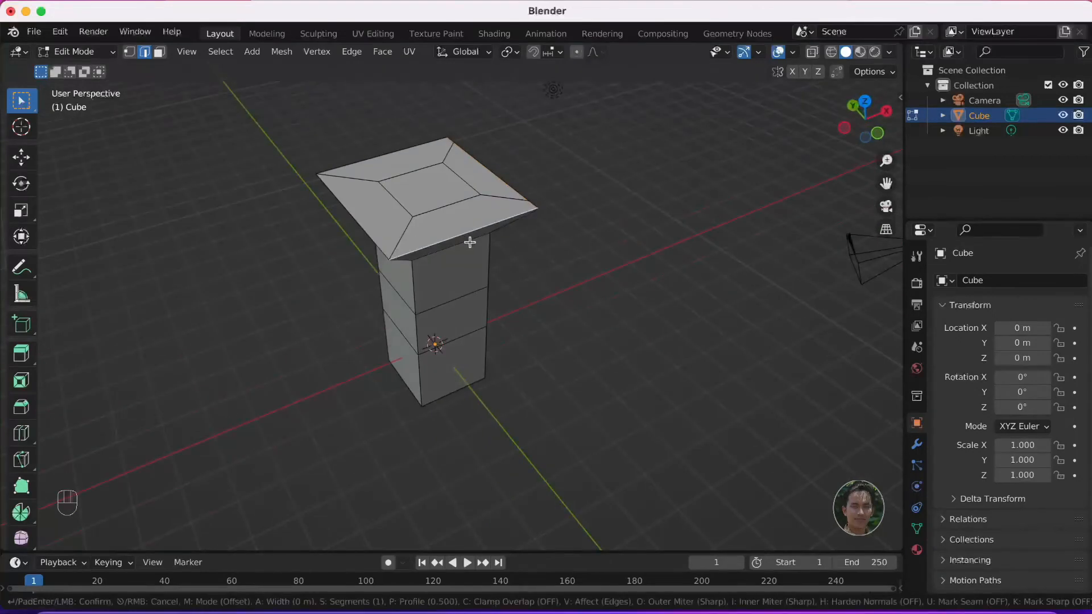
{"action": "scroll", "coordinate": [459, 312], "scroll_direction": "down", "scroll_amount": 3}
{"action": "middle_click_drag", "start_coordinate": [459, 312], "coordinate": [488, 438]}
{"action": "left_click", "coordinate": [483, 434]}
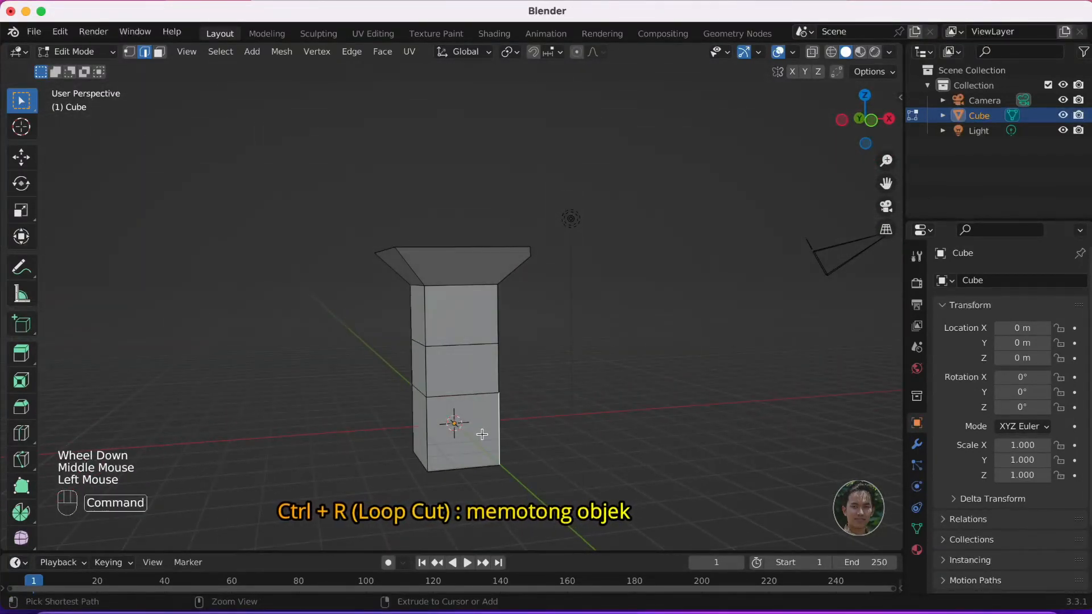
{"action": "key", "text": "super+r"}
{"action": "left_click", "coordinate": [482, 434]}
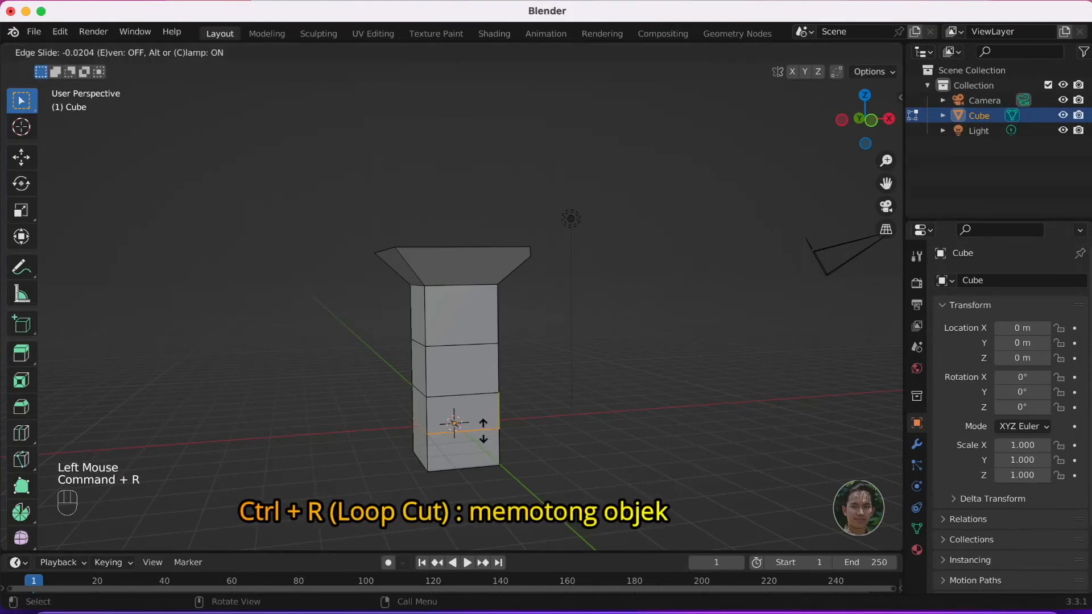
{"action": "left_click", "coordinate": [483, 426]}
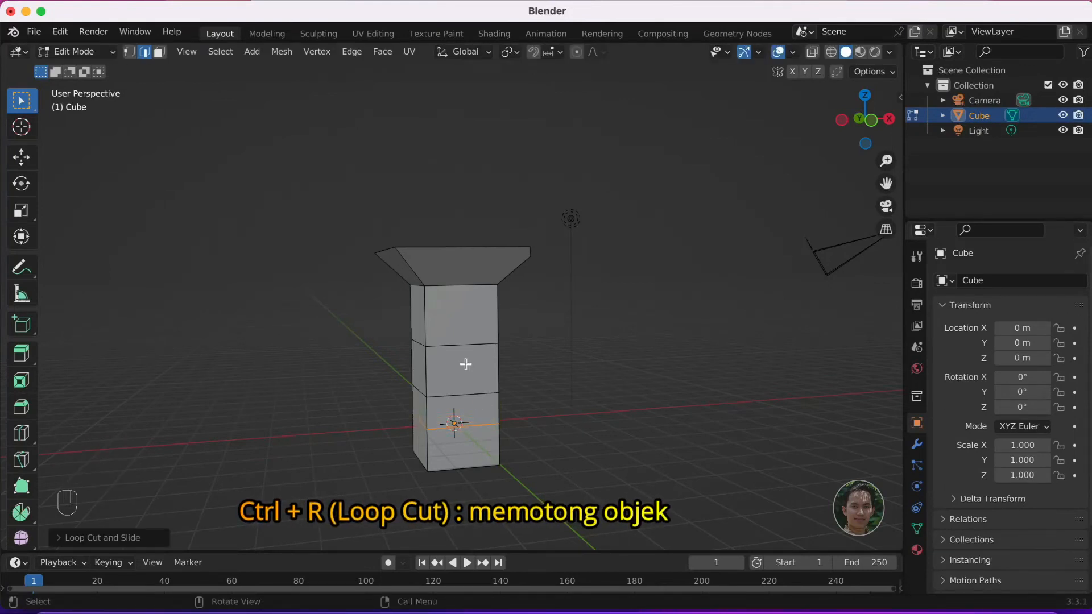
Step: Add three evenly spaced vertical loop cuts running along the column's wide side
{"action": "key", "text": "super+r"}
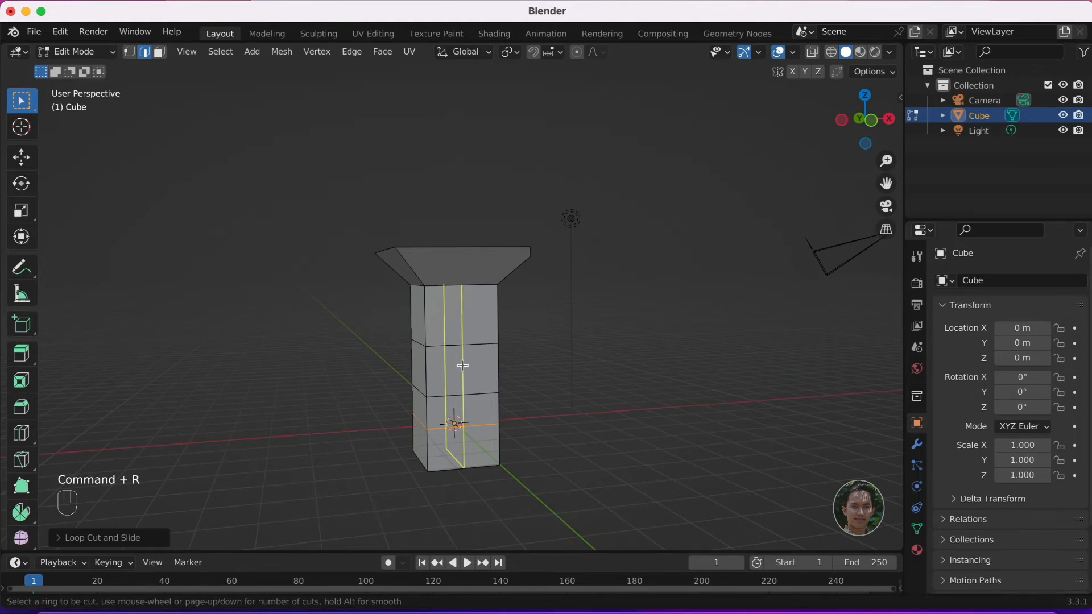
{"action": "scroll", "coordinate": [464, 366], "scroll_direction": "up", "scroll_amount": 2}
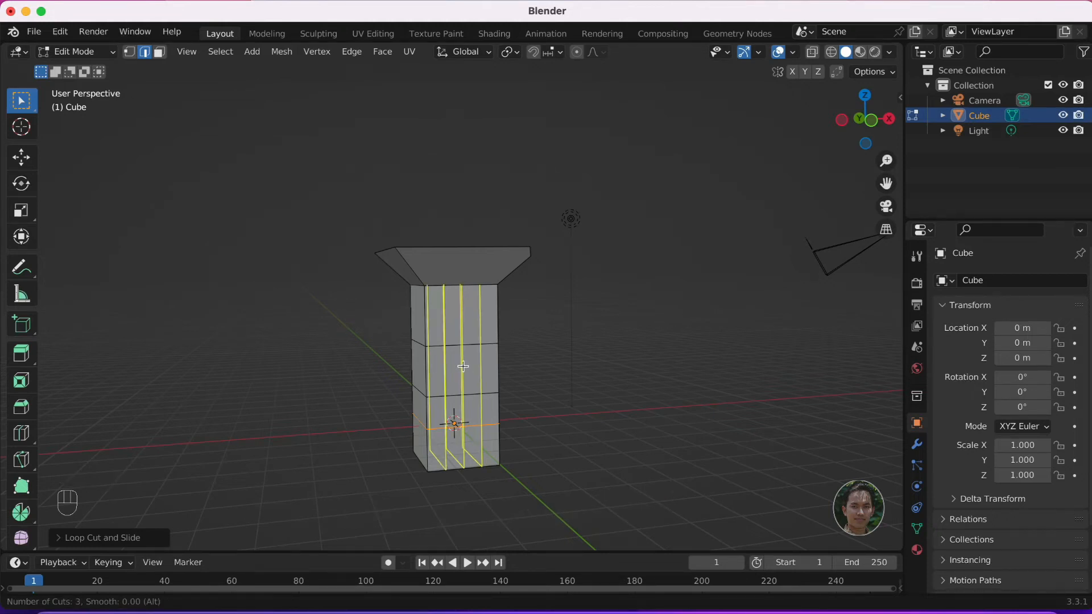
{"action": "left_click", "coordinate": [464, 366]}
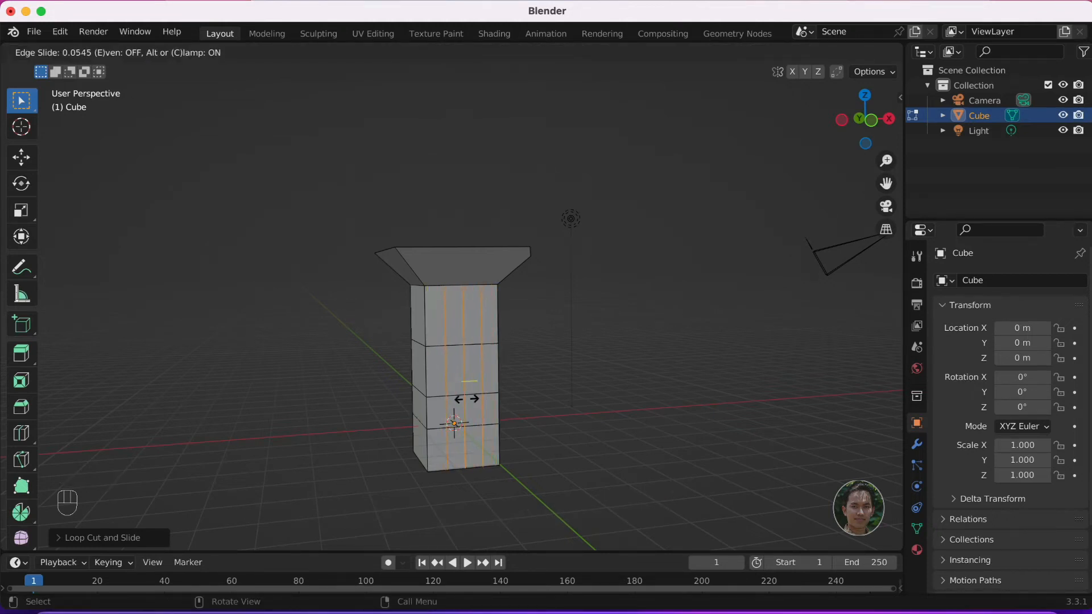
{"action": "left_click", "coordinate": [475, 399]}
Step: Select a vertical edge loop on the column, and pick the shortest edge paths down two of the vertical cuts
{"action": "left_click", "coordinate": [481, 370]}
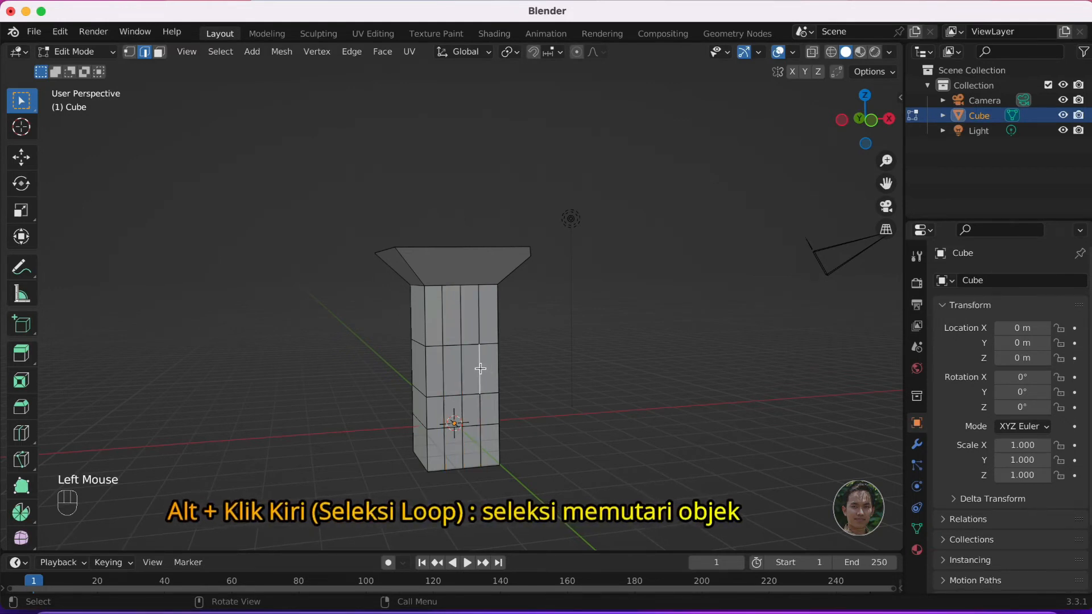
{"action": "left_click", "coordinate": [481, 369], "text": "alt"}
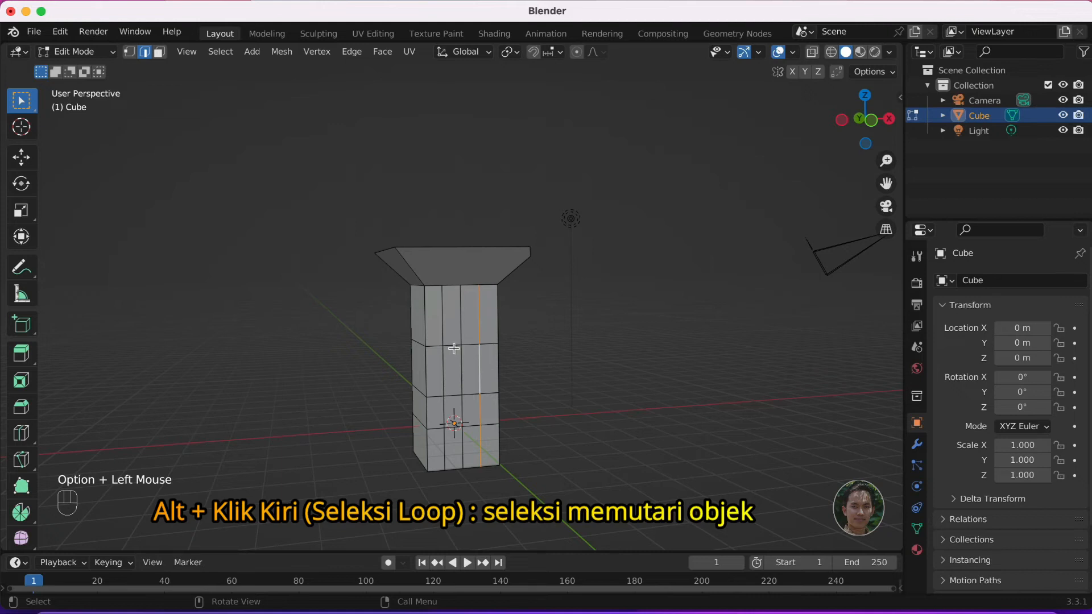
{"action": "left_click", "coordinate": [443, 317]}
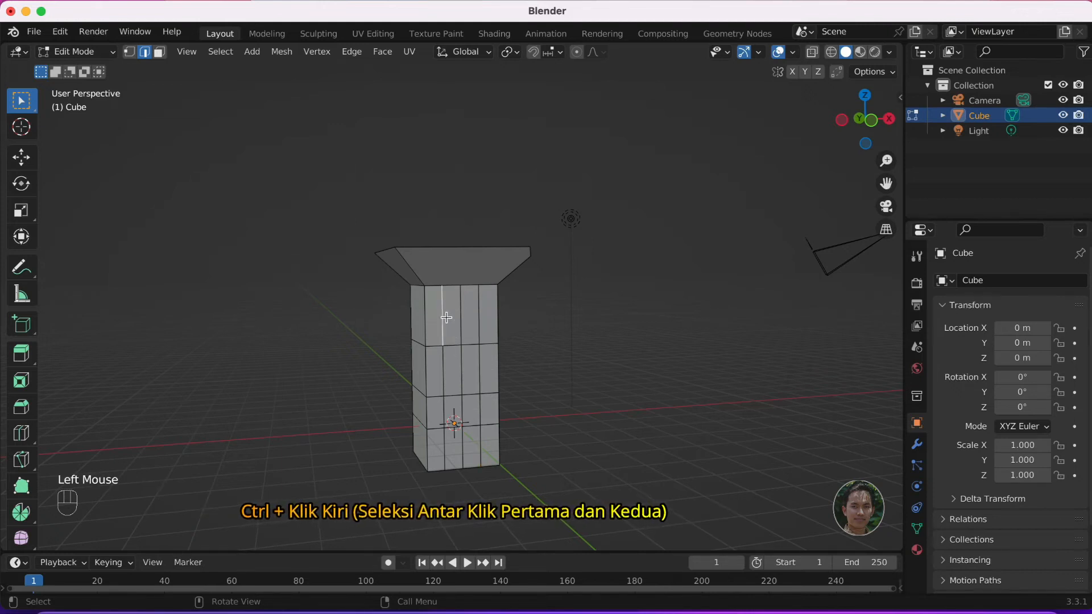
{"action": "left_click", "coordinate": [444, 438], "text": "super"}
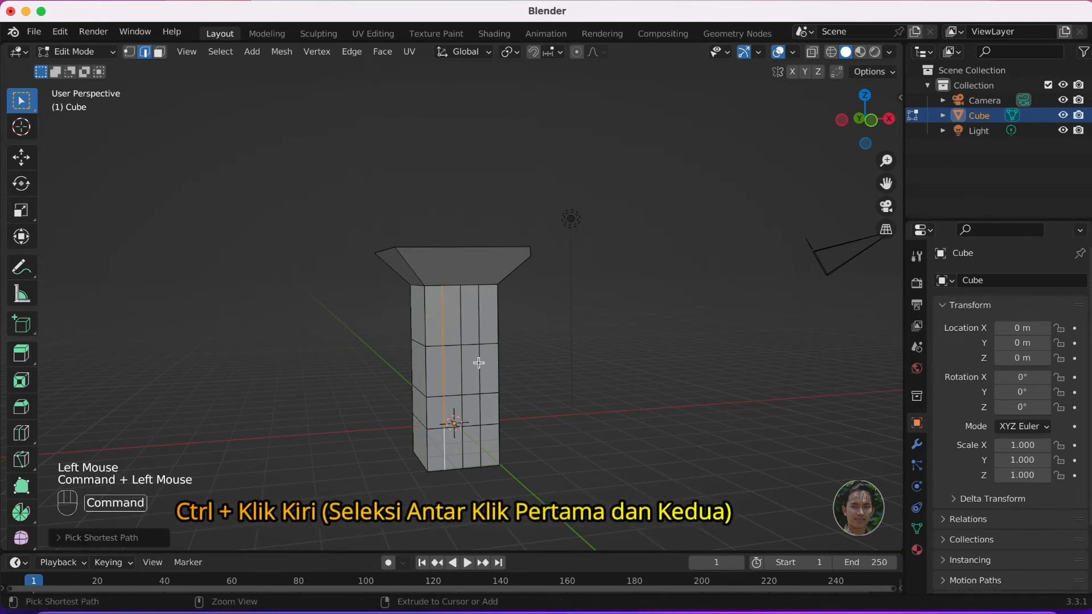
{"action": "left_click", "coordinate": [480, 326]}
{"action": "left_click", "coordinate": [481, 438], "text": "super"}
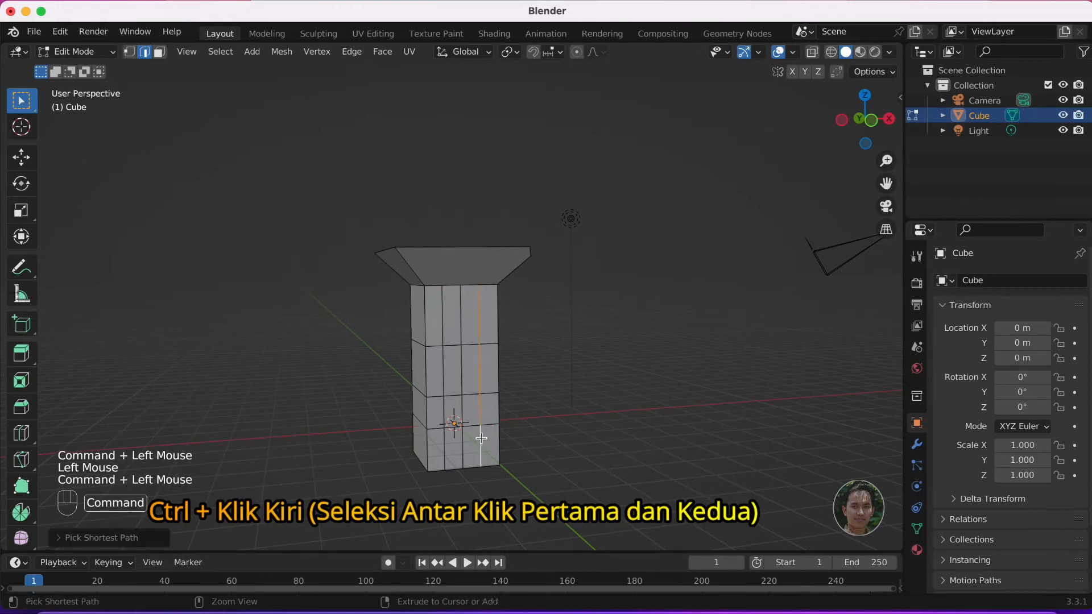
Step: In face selection mode, delete one narrow face in the column's second segment above the base
{"action": "left_click", "coordinate": [469, 374]}
{"action": "left_click", "coordinate": [160, 52]}
{"action": "left_click", "coordinate": [451, 369]}
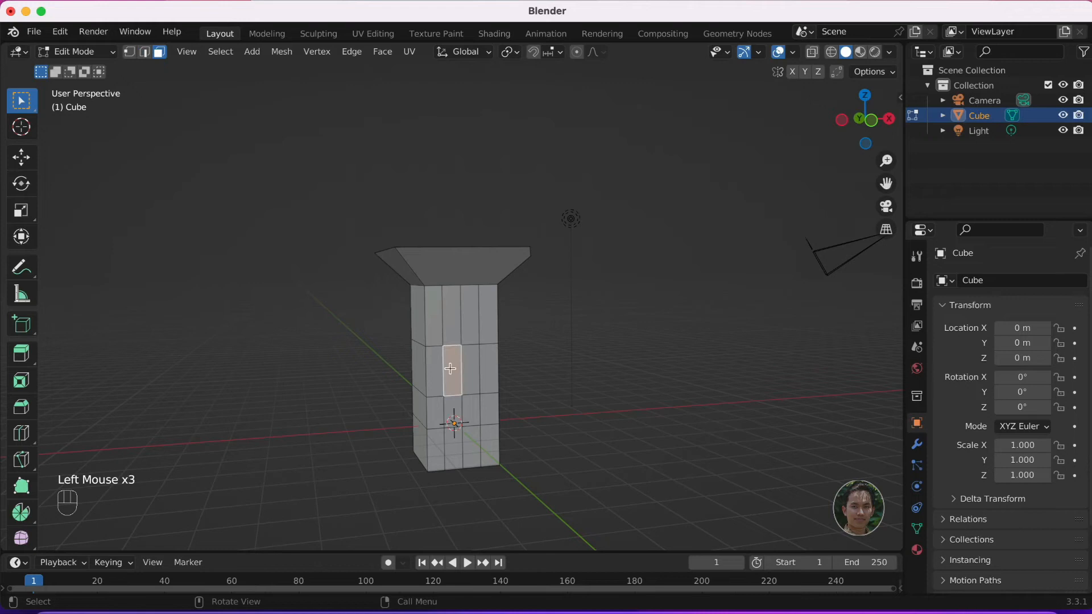
{"action": "key", "text": "x"}
{"action": "left_click", "coordinate": [423, 369]}
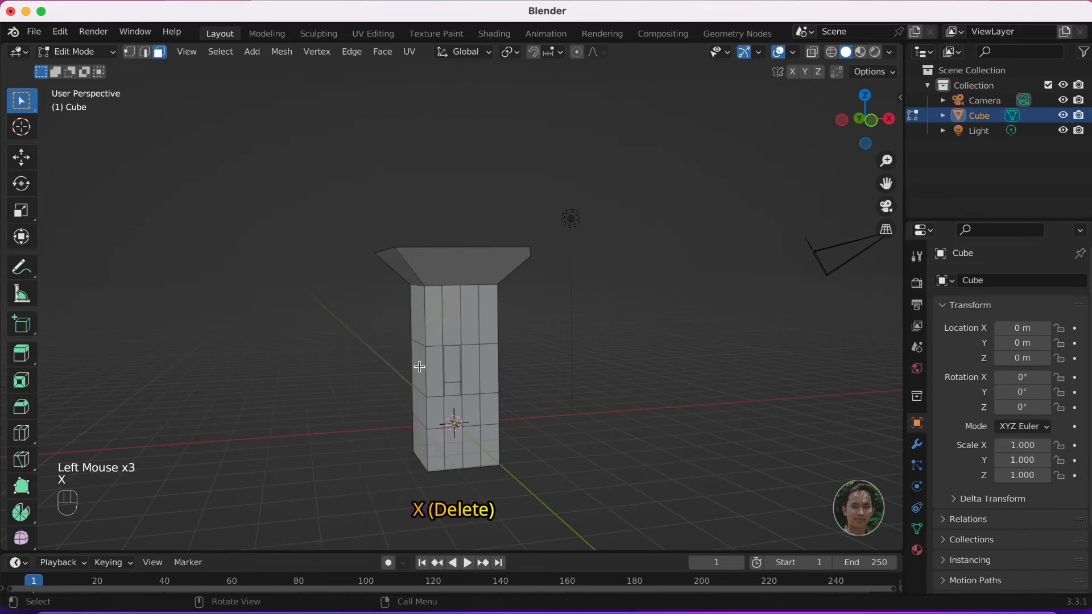
{"action": "middle_click_drag", "start_coordinate": [518, 381], "coordinate": [484, 368]}
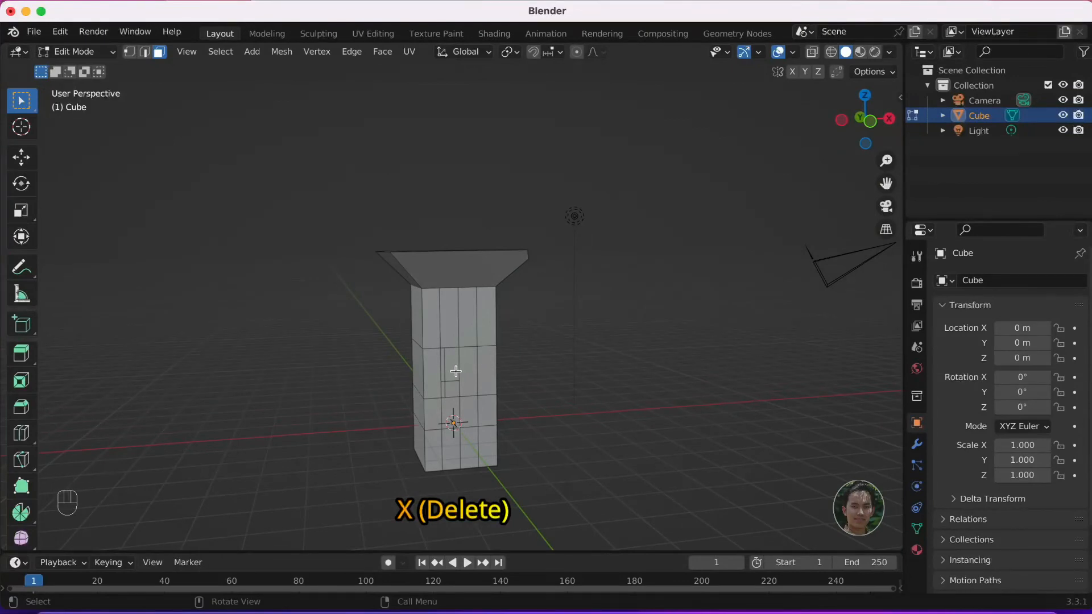
Step: In edge selection mode, select the boundary loop of the hole in the column and fill it with a new face
{"action": "left_click", "coordinate": [145, 55]}
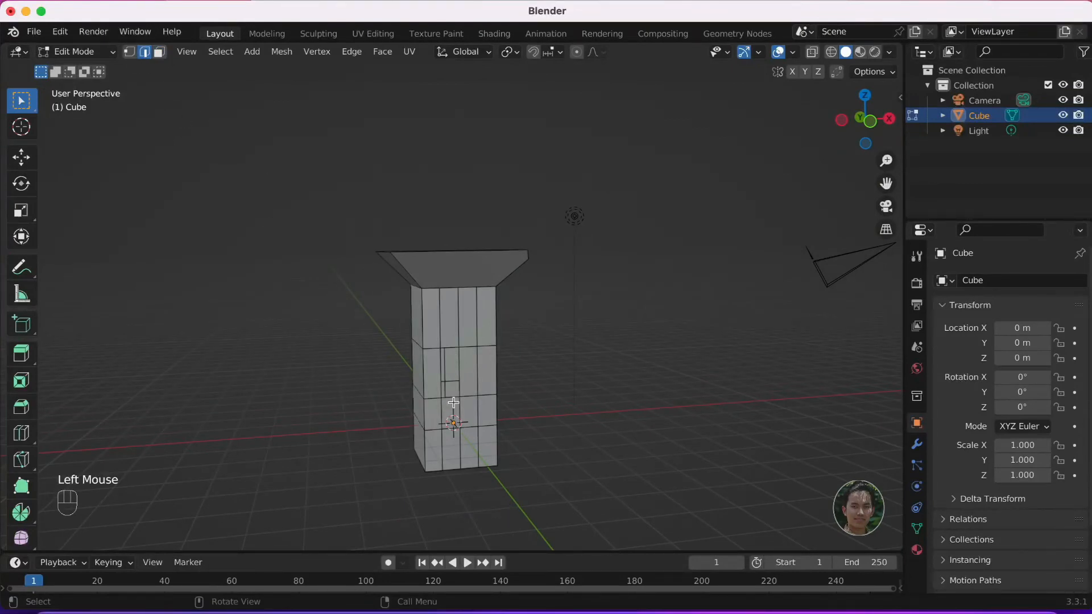
{"action": "left_click", "coordinate": [441, 373], "text": "alt"}
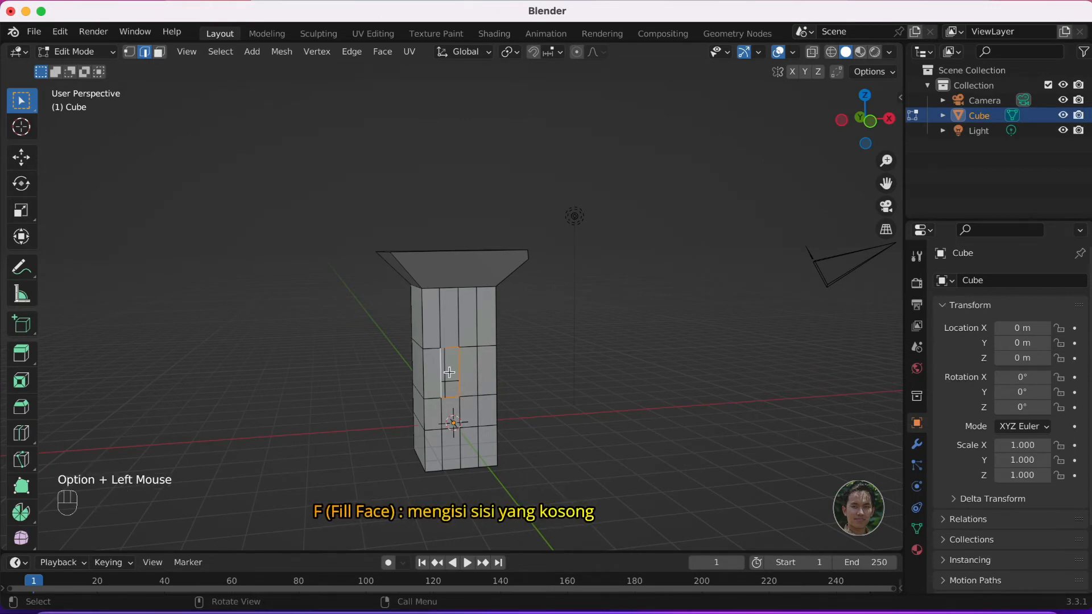
{"action": "key", "text": "f"}
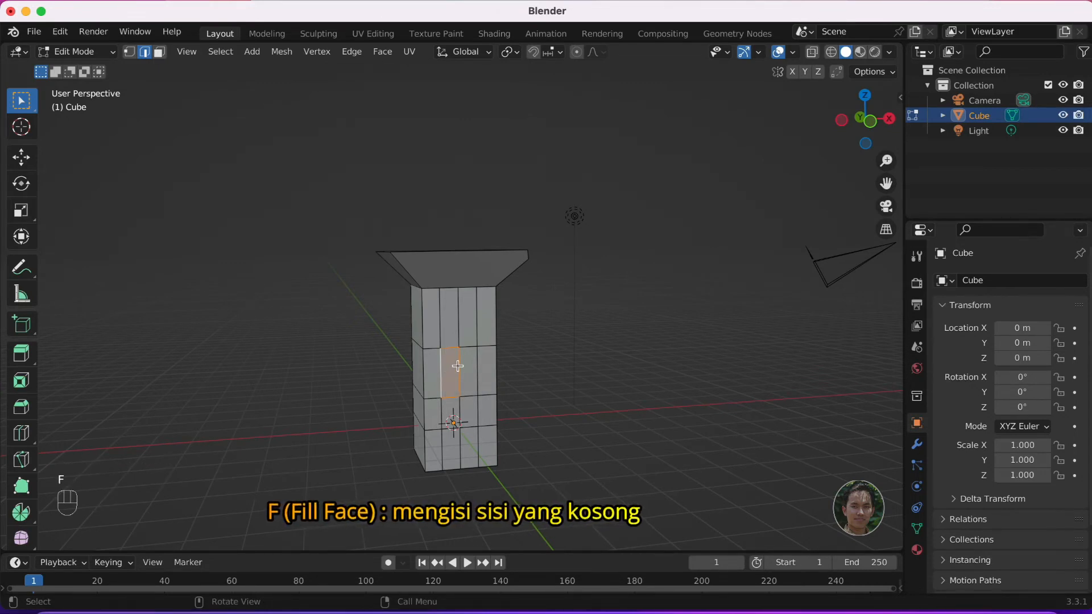
{"action": "left_click", "coordinate": [466, 345]}
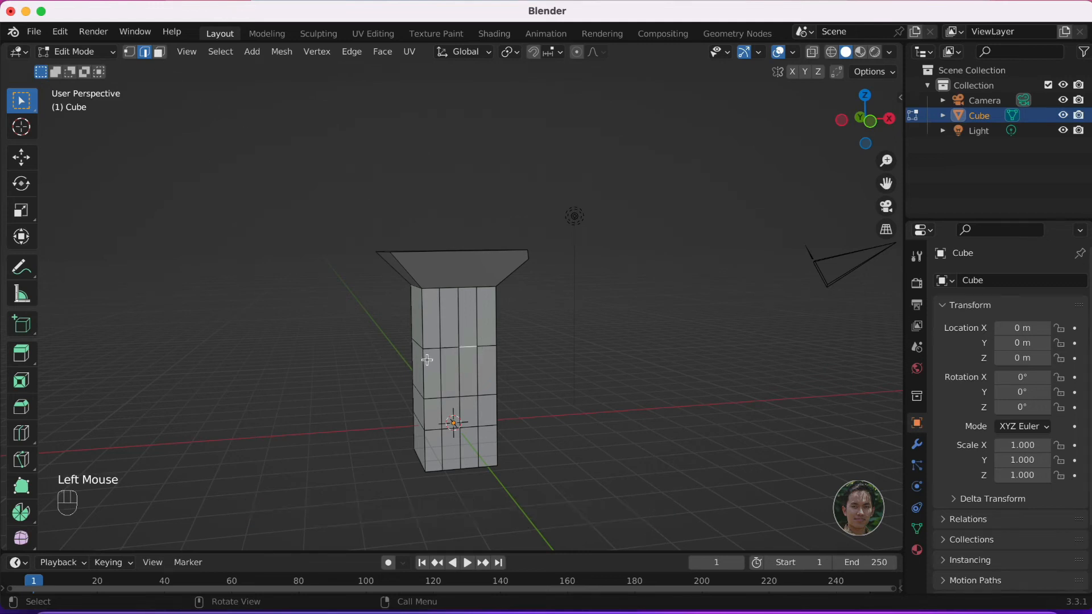
Step: Knife a V-shaped cut into the front face of the column's flared top, starting and ending on its upper edge
{"action": "key", "text": "k"}
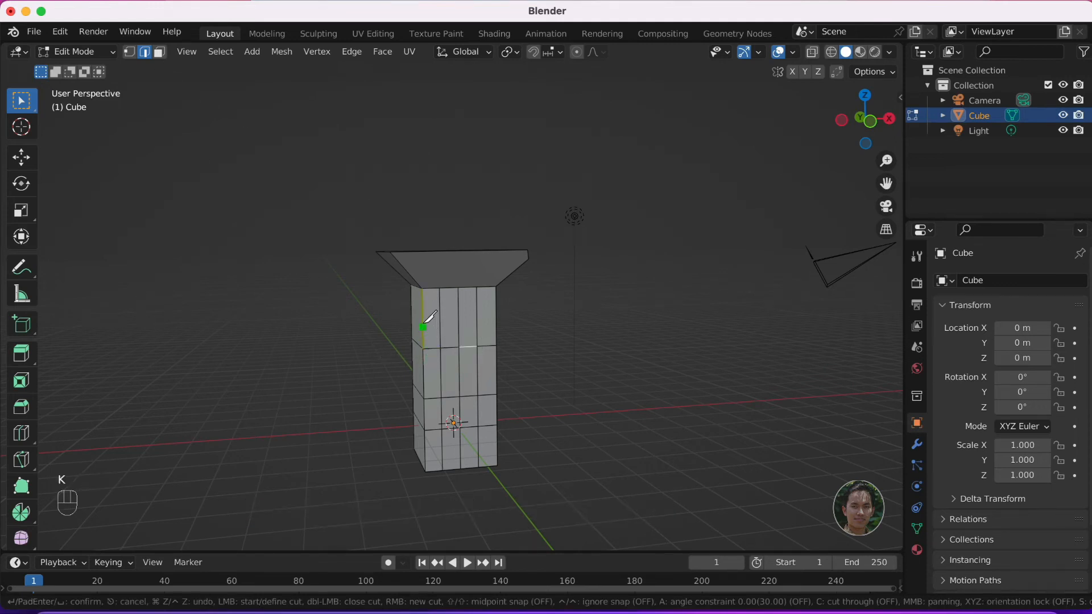
{"action": "left_click", "coordinate": [443, 251]}
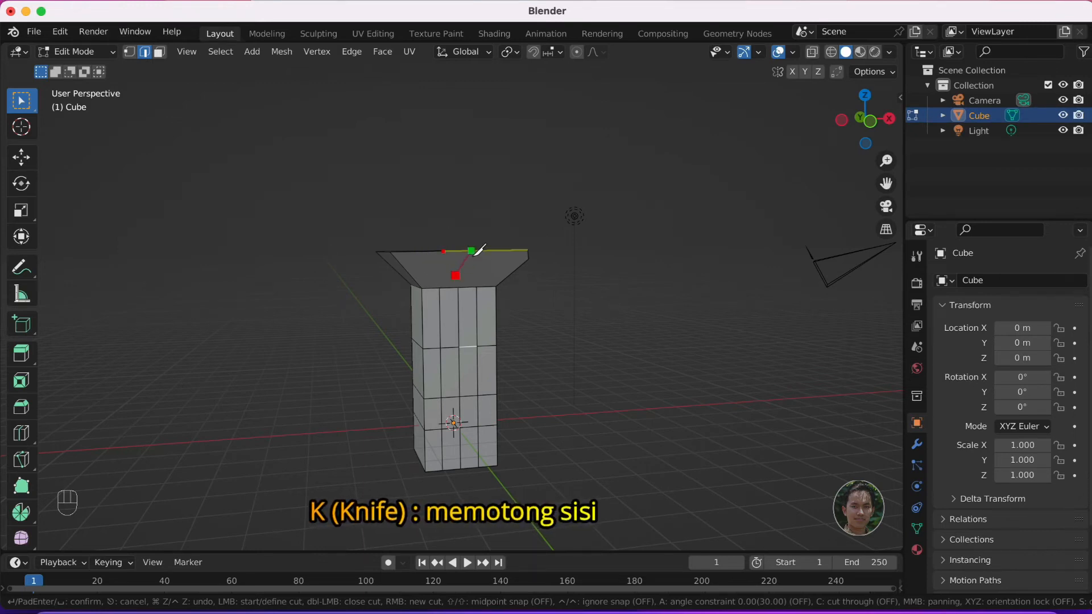
{"action": "left_click", "coordinate": [460, 241]}
{"action": "key", "text": "Return"}
{"action": "mouse_move", "coordinate": [458, 262]}
{"action": "middle_mouse_down"}
{"action": "mouse_move", "coordinate": [448, 264]}
{"action": "mouse_move", "coordinate": [470, 260]}
{"action": "middle_mouse_up"}
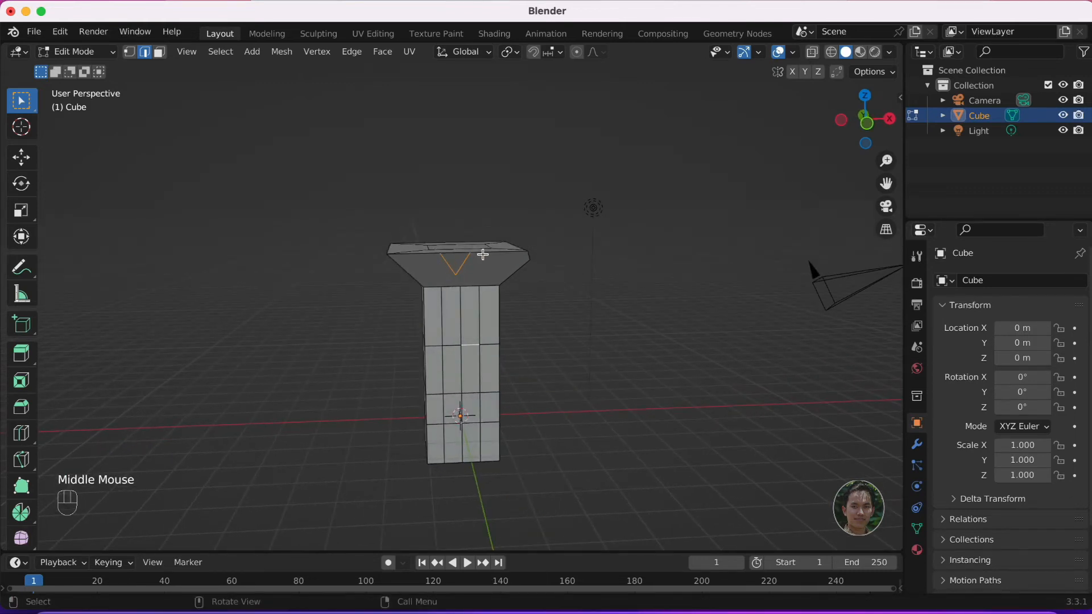
Step: Knife a second, narrower V-shaped cut beside the first on the flared top, with cut through turned on
{"action": "key", "text": "k"}
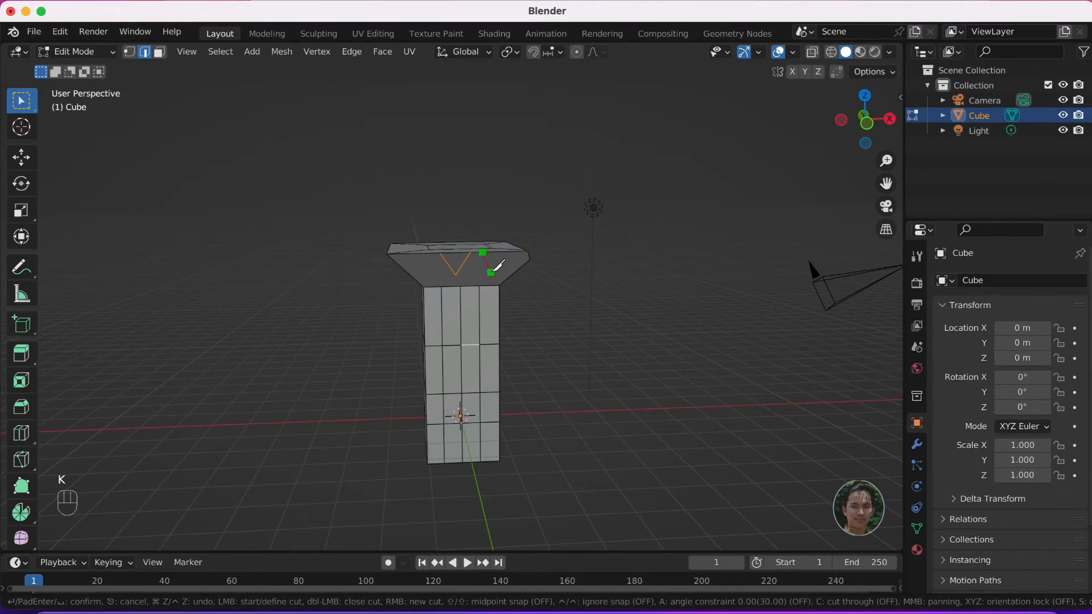
{"action": "key", "text": "c"}
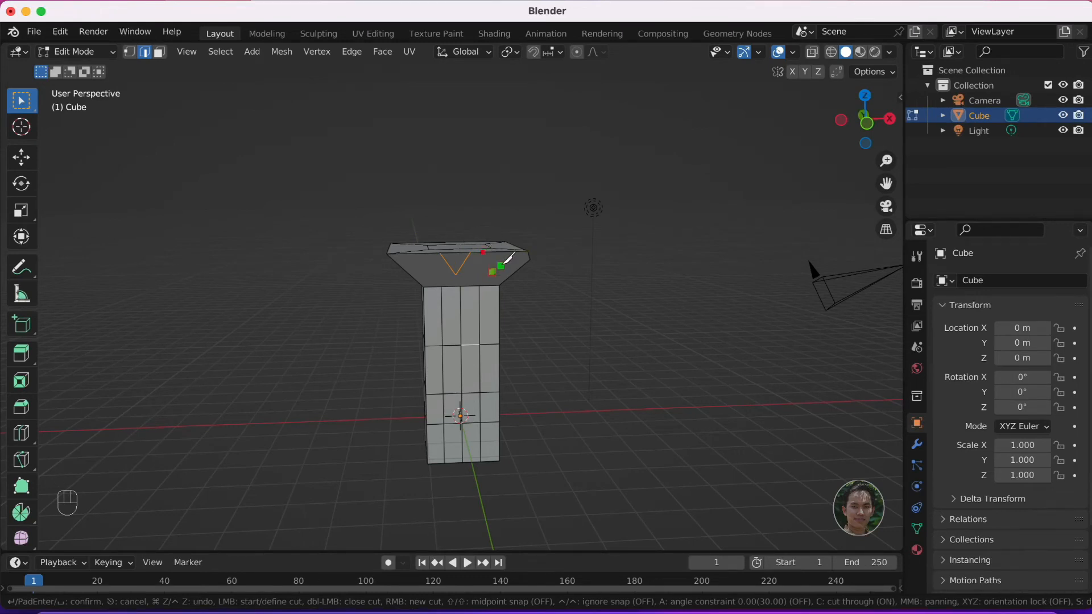
{"action": "left_click", "coordinate": [500, 252]}
{"action": "key", "text": "Return"}
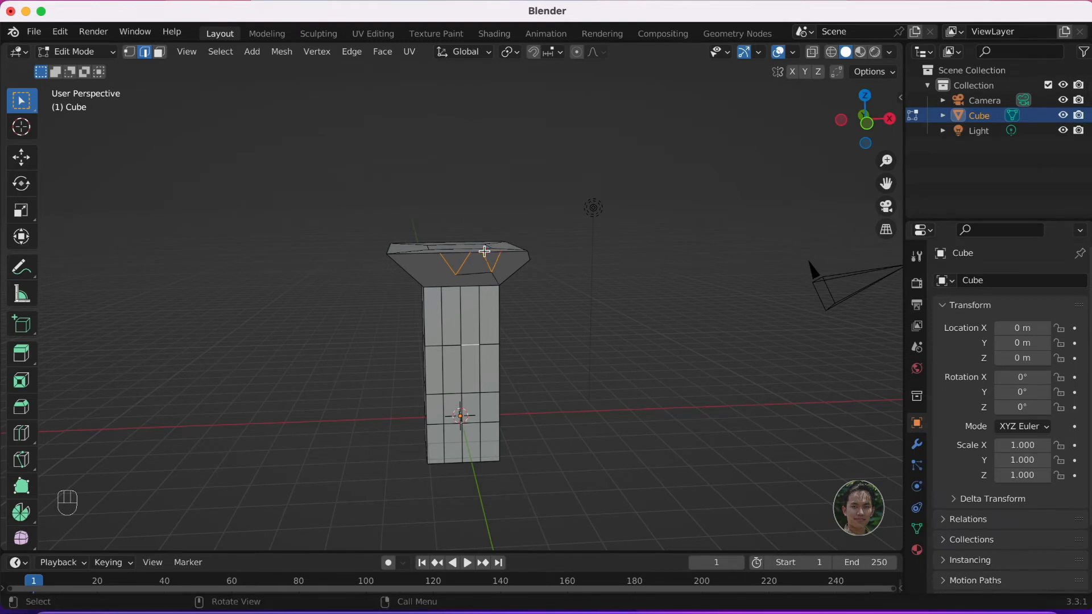
{"action": "mouse_move", "coordinate": [480, 274]}
{"action": "middle_mouse_down"}
{"action": "mouse_move", "coordinate": [485, 309]}
{"action": "mouse_move", "coordinate": [653, 349]}
{"action": "mouse_move", "coordinate": [765, 266]}
{"action": "mouse_move", "coordinate": [487, 298]}
{"action": "mouse_move", "coordinate": [495, 273]}
{"action": "middle_mouse_up"}
{"action": "left_click", "coordinate": [453, 266]}
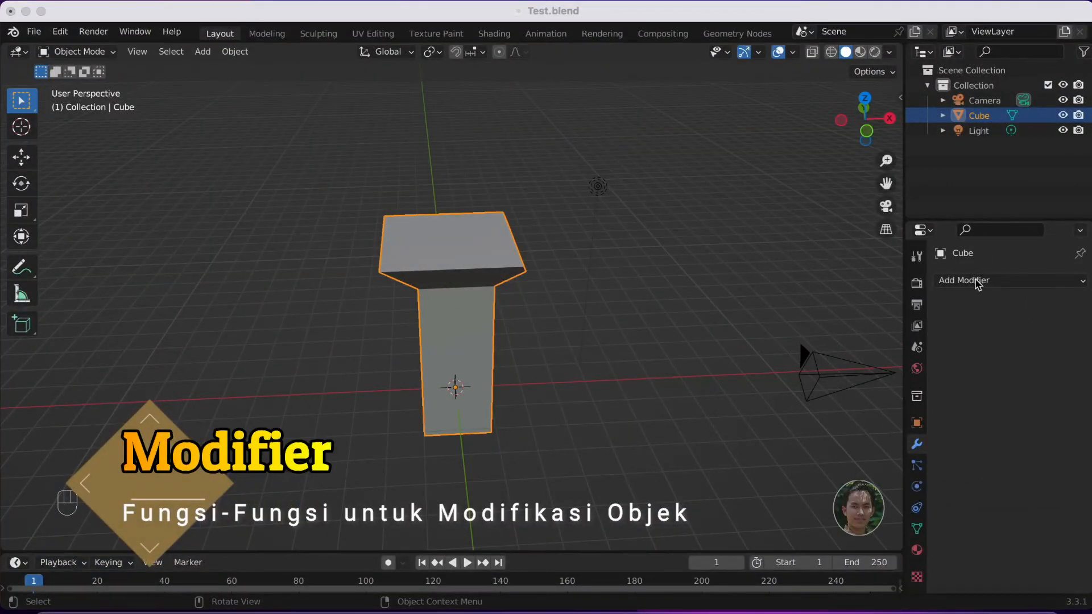
Step: Add a Subdivision Surface modifier to the column and toggle its viewport display off and on
{"action": "left_click", "coordinate": [977, 283]}
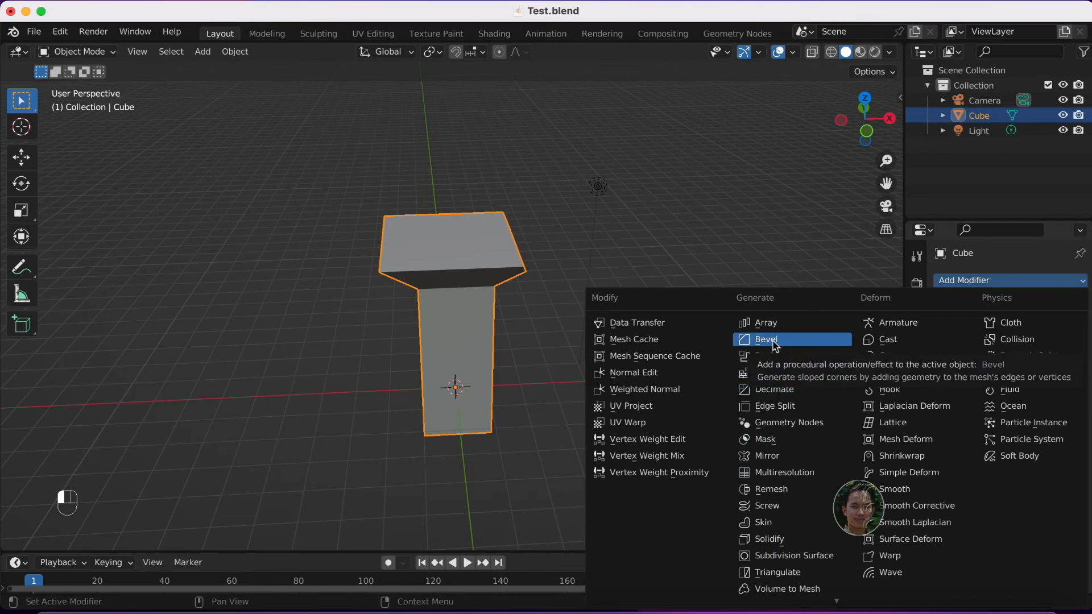
{"action": "left_click", "coordinate": [781, 556]}
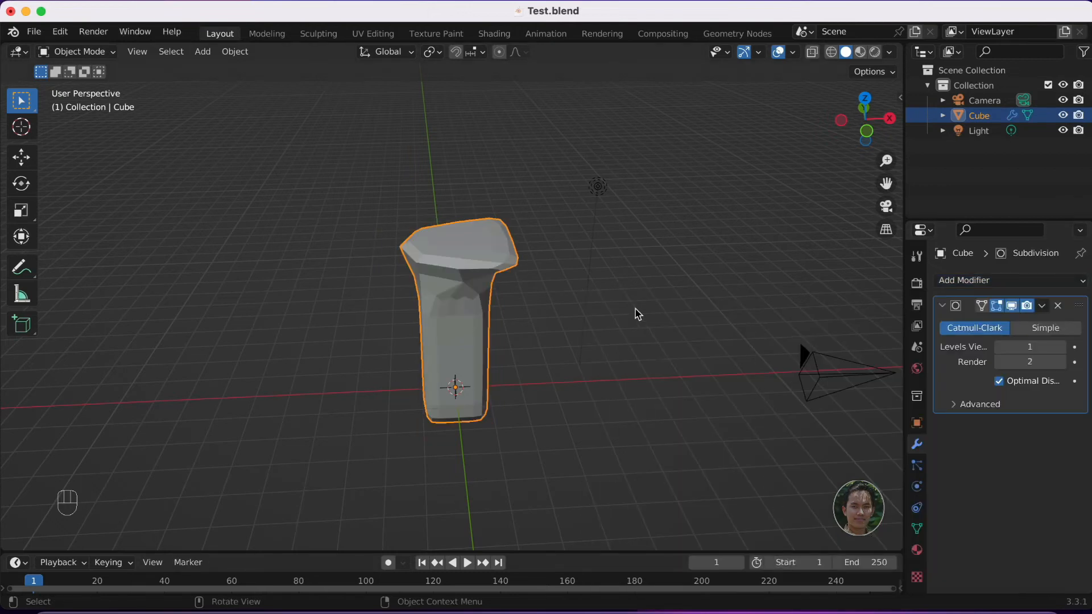
{"action": "left_click", "coordinate": [1016, 309]}
{"action": "left_click", "coordinate": [1016, 309]}
{"action": "left_click", "coordinate": [1016, 309]}
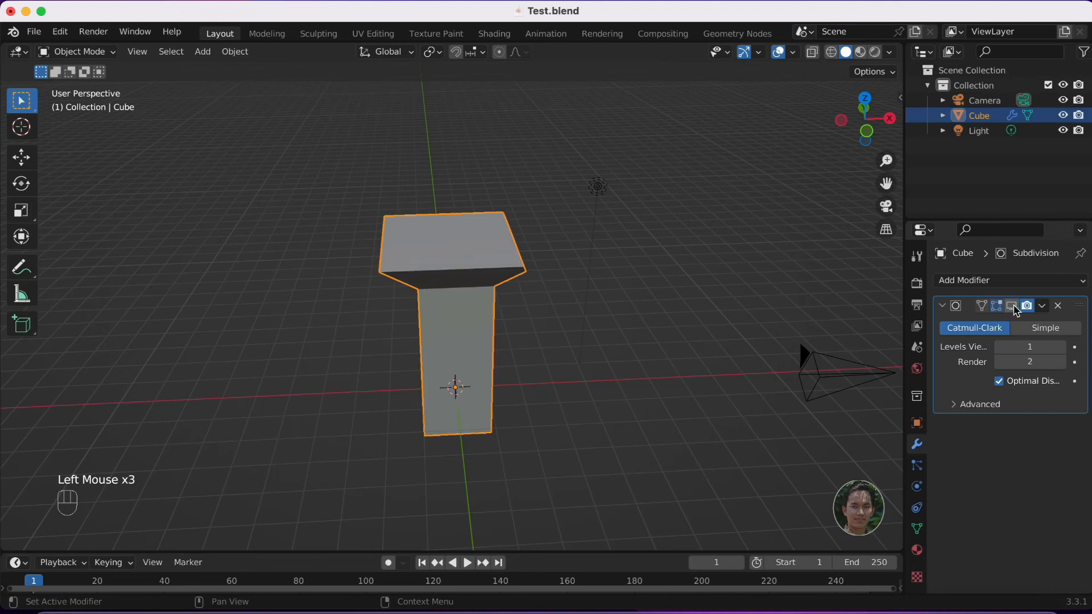
{"action": "left_click", "coordinate": [1015, 309]}
{"action": "left_click", "coordinate": [1016, 308]}
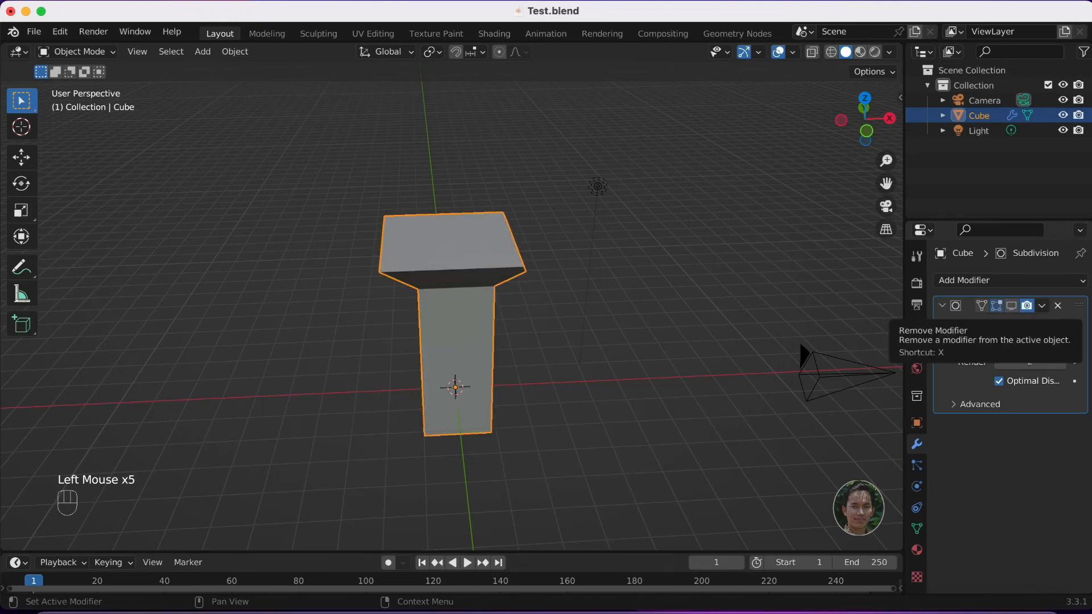
Step: Remove the Subdivision modifier from the column and keep the column selected
{"action": "left_click", "coordinate": [1058, 308]}
{"action": "left_click", "coordinate": [462, 330]}
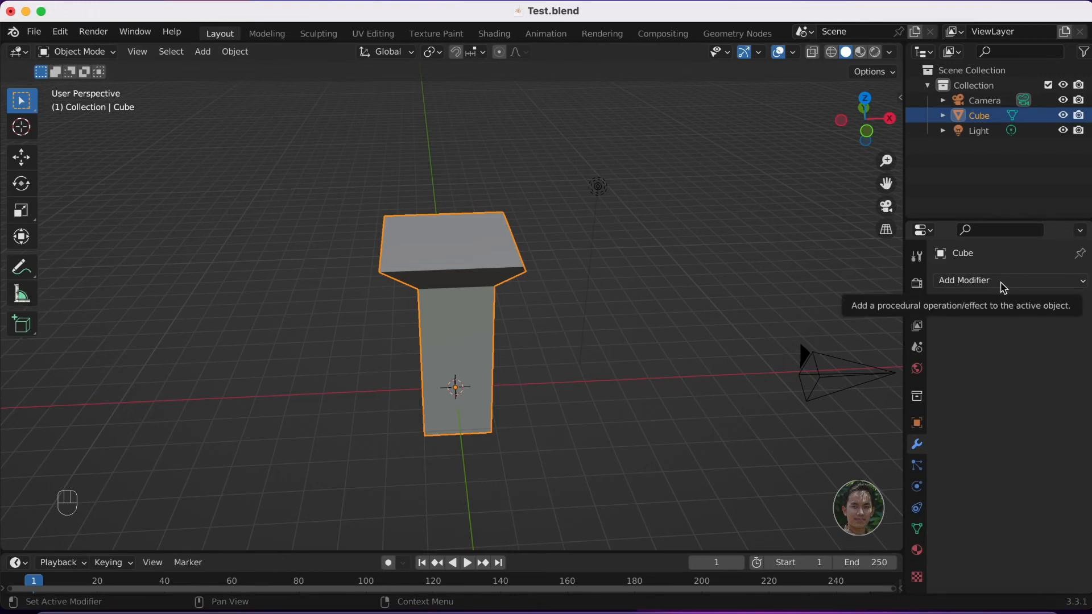
{"action": "left_click", "coordinate": [1004, 285]}
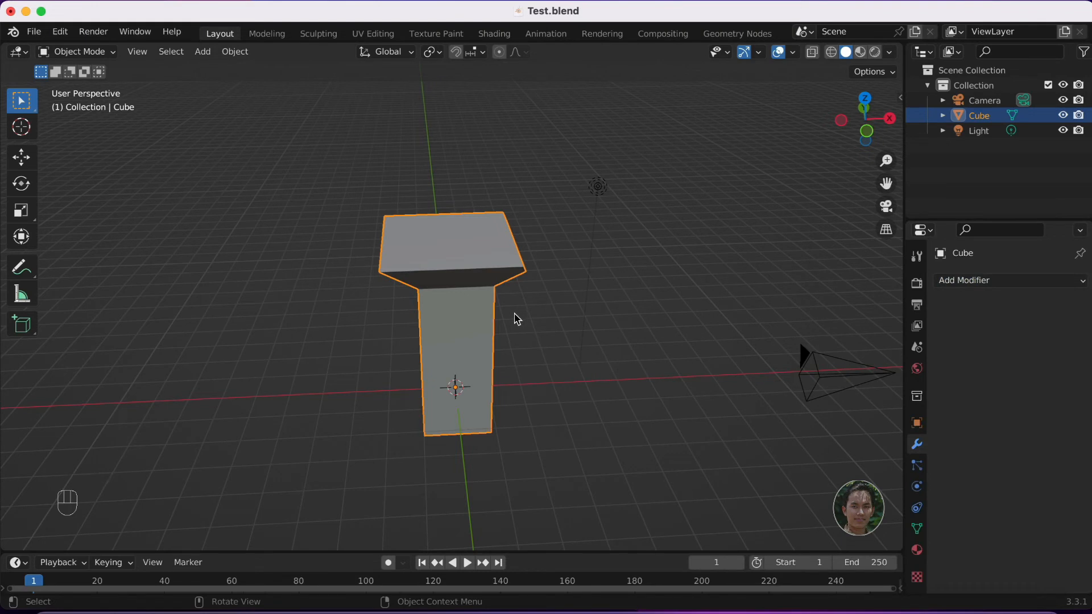
{"action": "left_click", "coordinate": [475, 323]}
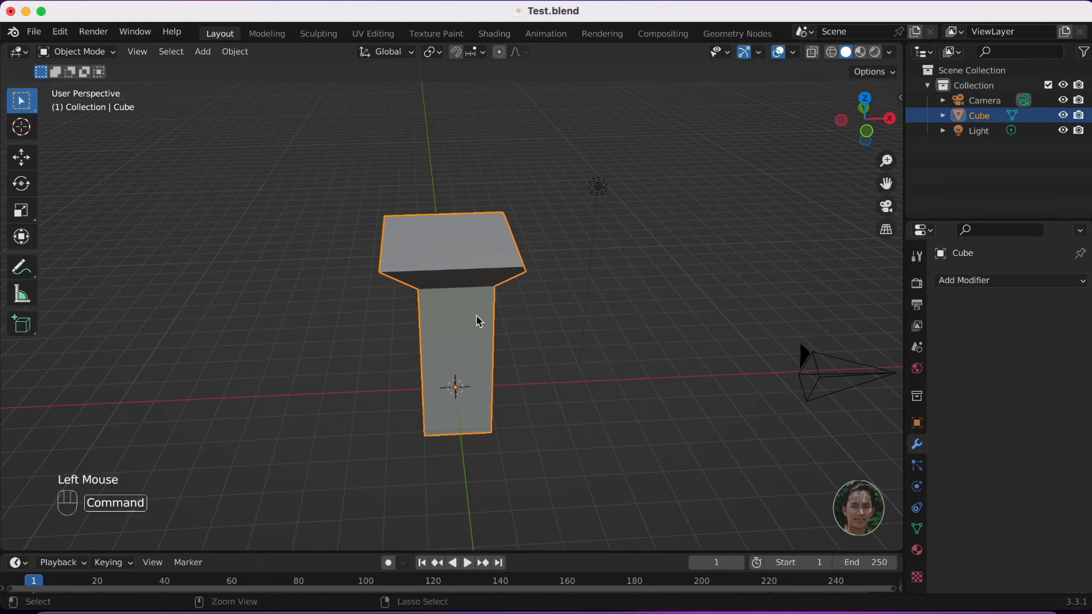
Step: Try subdivision levels 2, 3, 4 and 5 on the column and finish with level 1
{"action": "key", "text": "super+2"}
{"action": "key", "text": "super+3"}
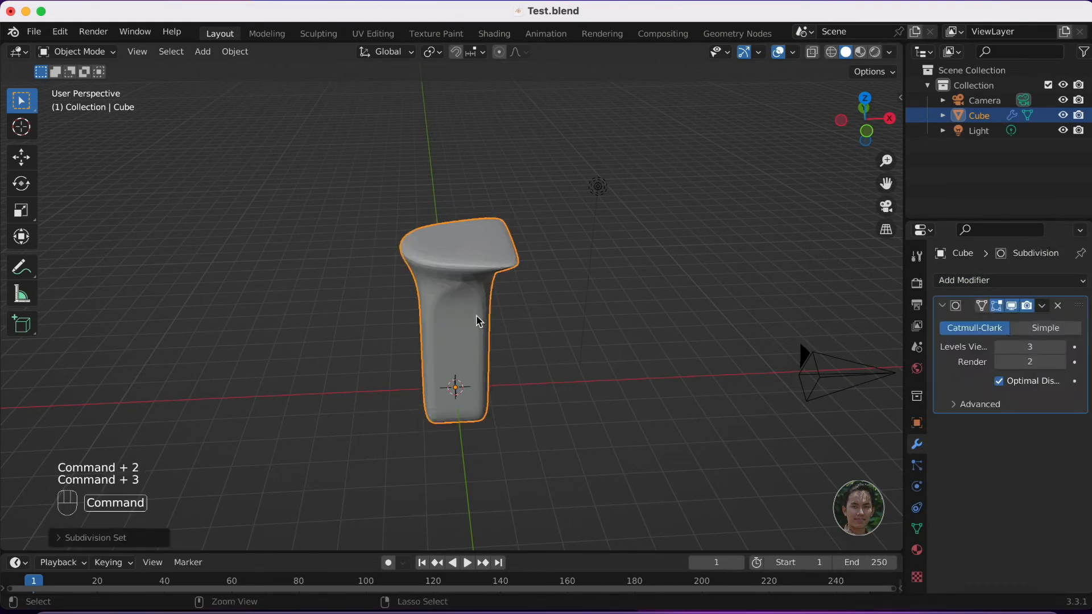
{"action": "key", "text": "super+4"}
{"action": "key", "text": "super+5"}
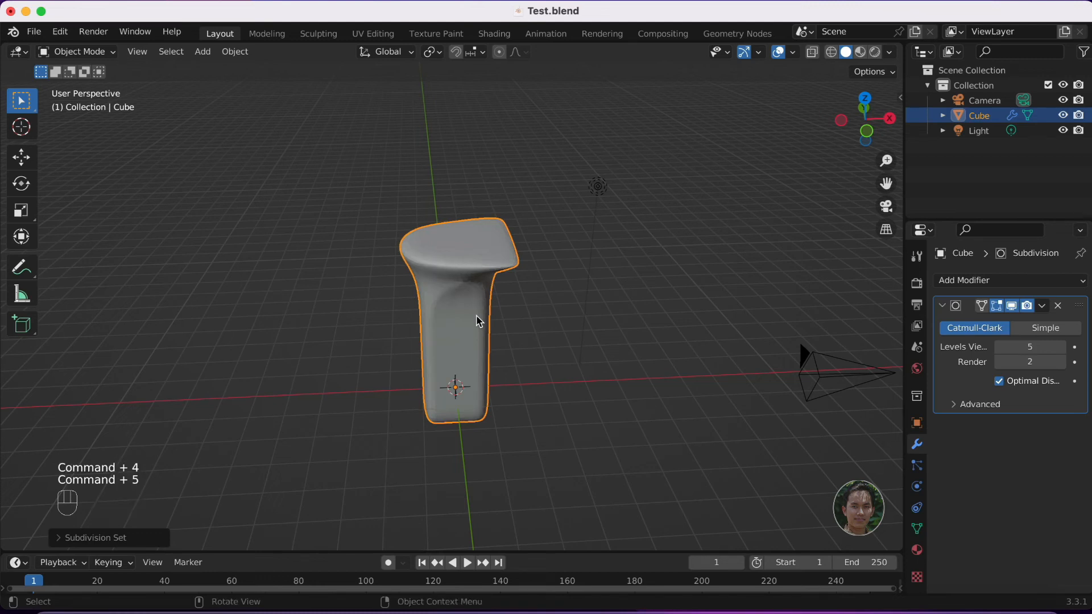
{"action": "key", "text": "super+2"}
{"action": "key", "text": "super+1"}
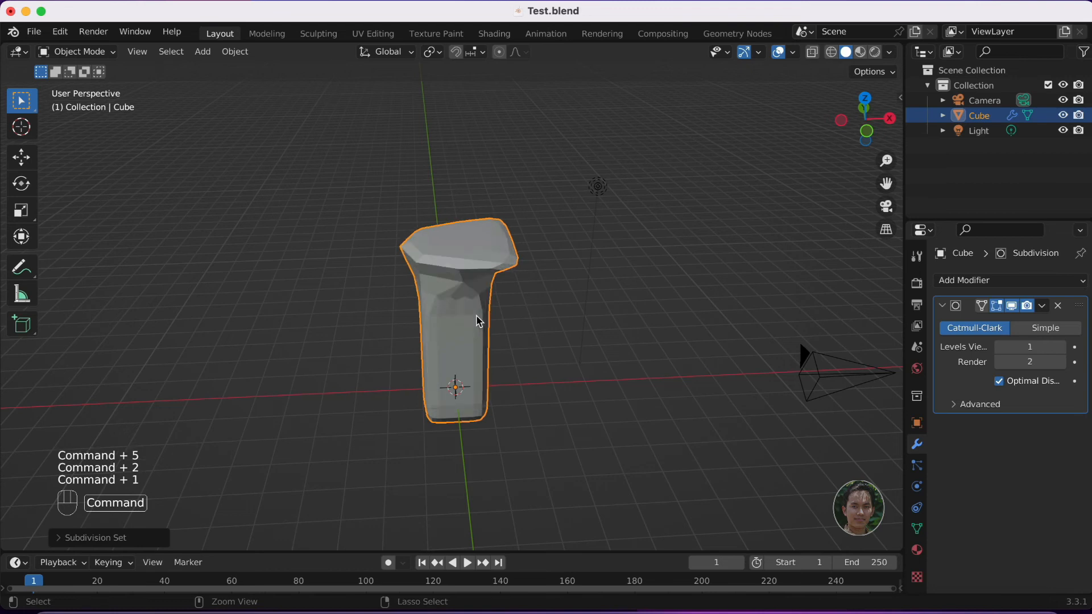
{"action": "key", "text": "super+2"}
{"action": "key", "text": "super+3"}
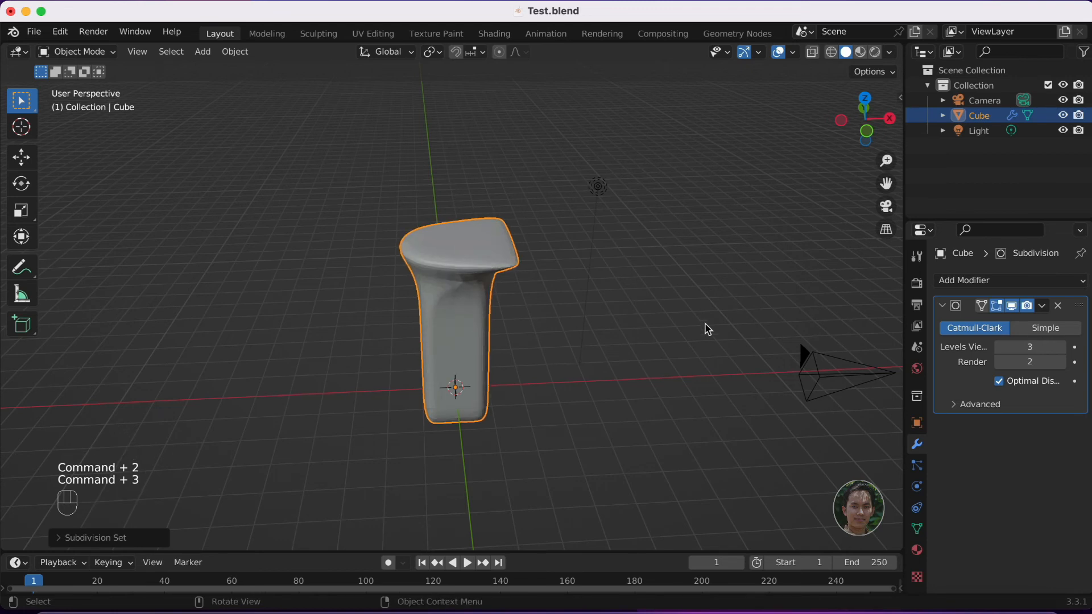
{"action": "key", "text": "super+1"}
Step: Add a Mirror modifier on the X axis to the column and toggle its viewport display off and on
{"action": "left_click", "coordinate": [1012, 280]}
{"action": "left_click", "coordinate": [801, 455]}
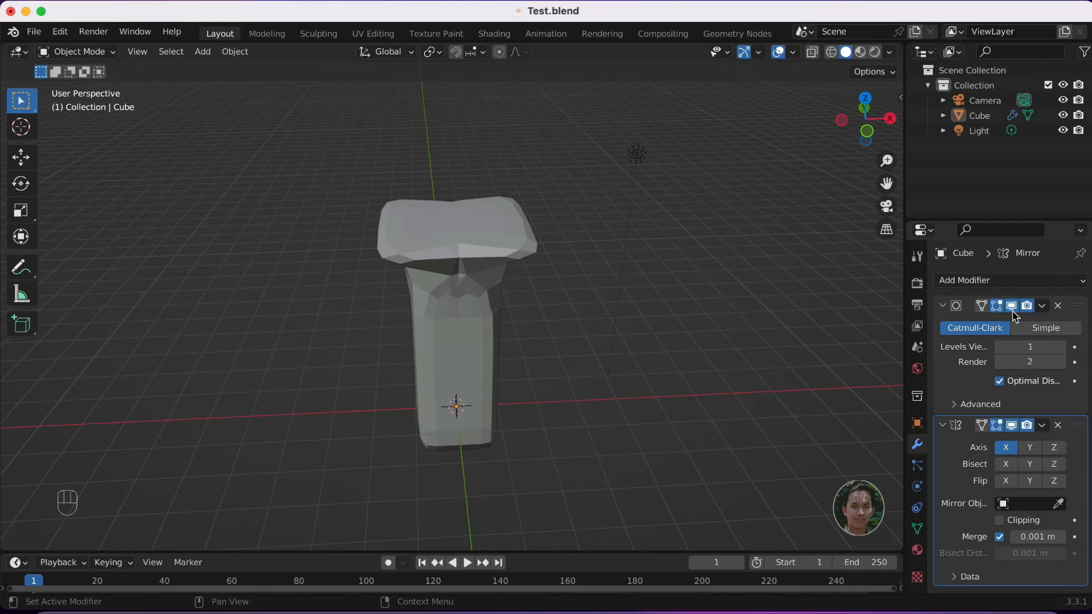
{"action": "left_click", "coordinate": [946, 306]}
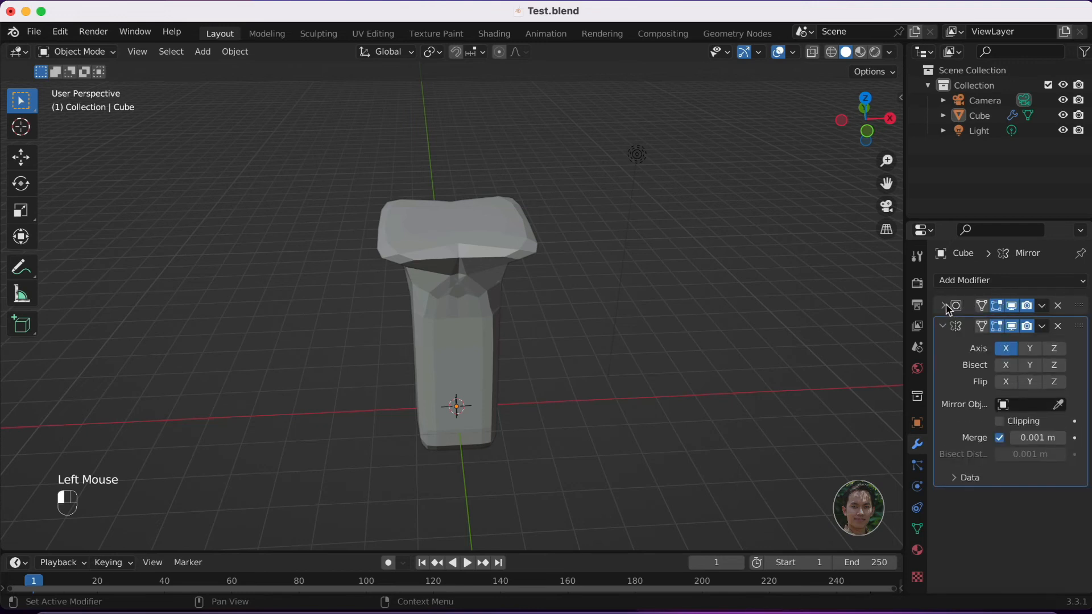
{"action": "left_click", "coordinate": [1016, 329]}
{"action": "left_click", "coordinate": [1015, 329]}
{"action": "left_click", "coordinate": [1016, 329]}
{"action": "left_click", "coordinate": [1016, 330]}
Step: Place the 3D cursor on the column's right side and add a cube mesh there
{"action": "right_click", "coordinate": [695, 356], "text": "shift"}
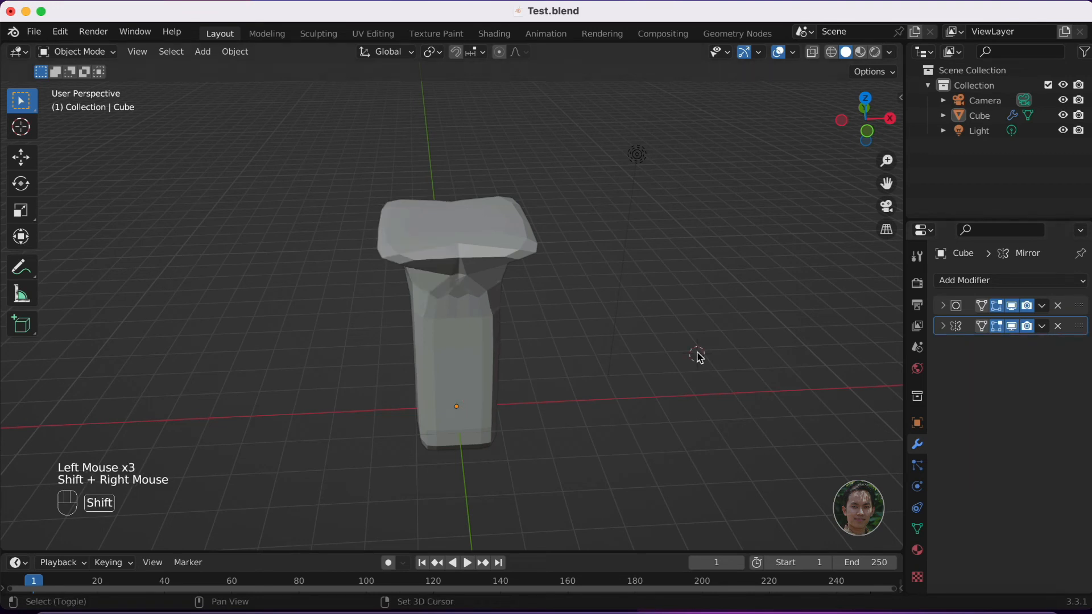
{"action": "key", "text": "shift+a"}
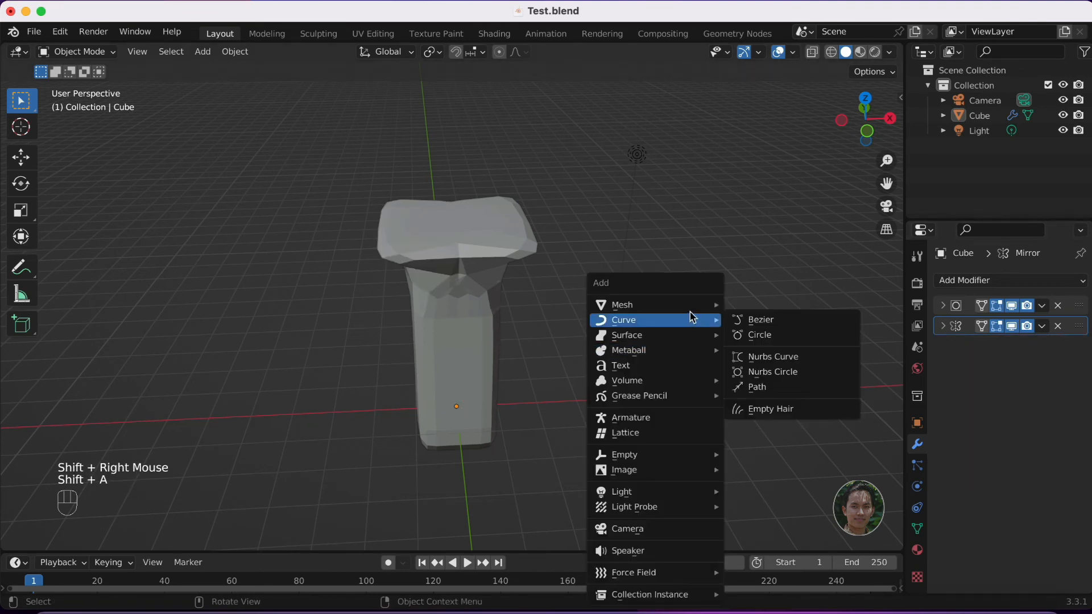
{"action": "mouse_move", "coordinate": [691, 305]}
{"action": "left_click", "coordinate": [742, 320]}
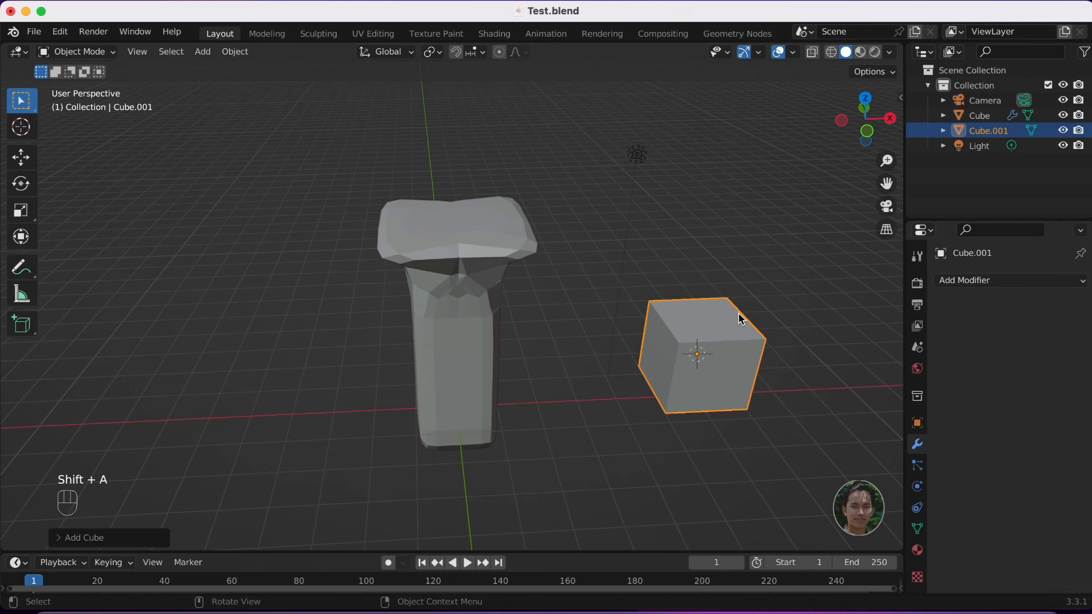
Step: Delete the new cube's top face in Edit Mode
{"action": "key", "text": "Tab"}
{"action": "left_click", "coordinate": [703, 322]}
{"action": "key", "text": "BackSpace"}
{"action": "key", "text": "x"}
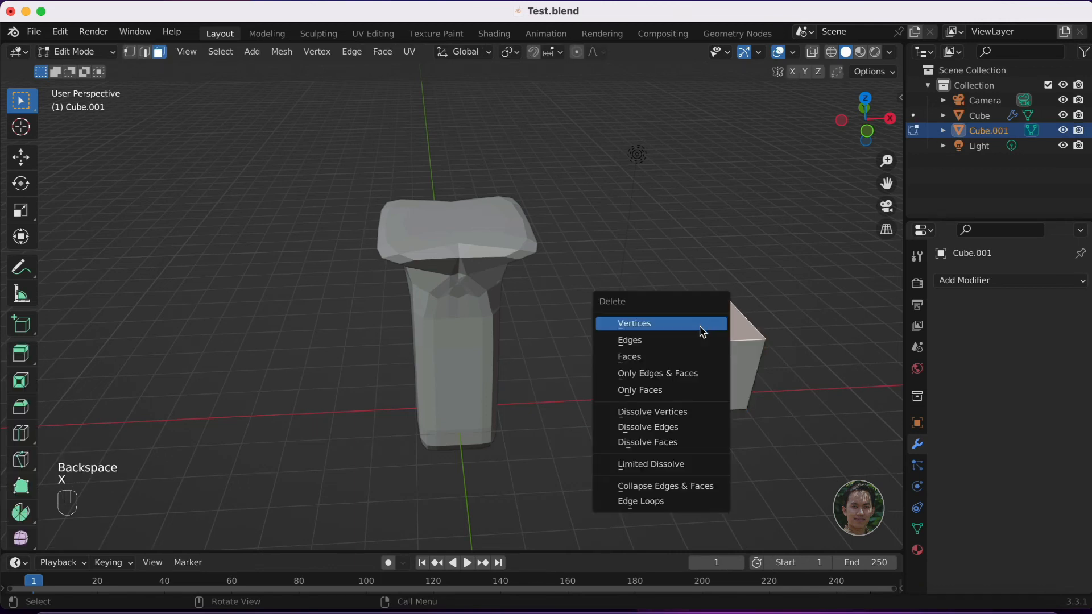
{"action": "left_click", "coordinate": [677, 356]}
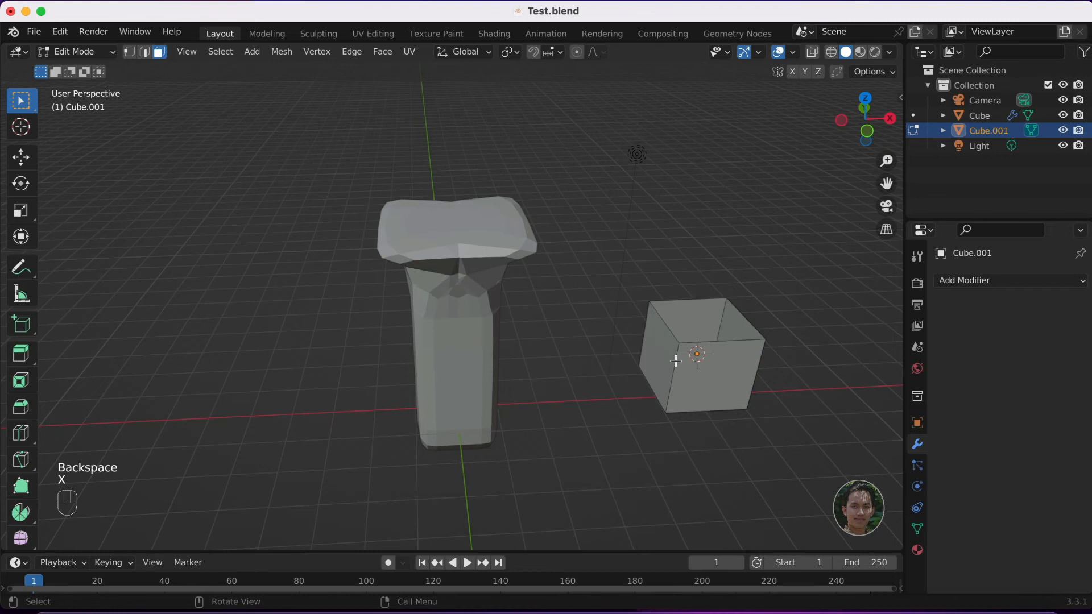
Step: Add a Solidify modifier to the open-topped cube and open its thickness for editing
{"action": "left_click", "coordinate": [948, 284]}
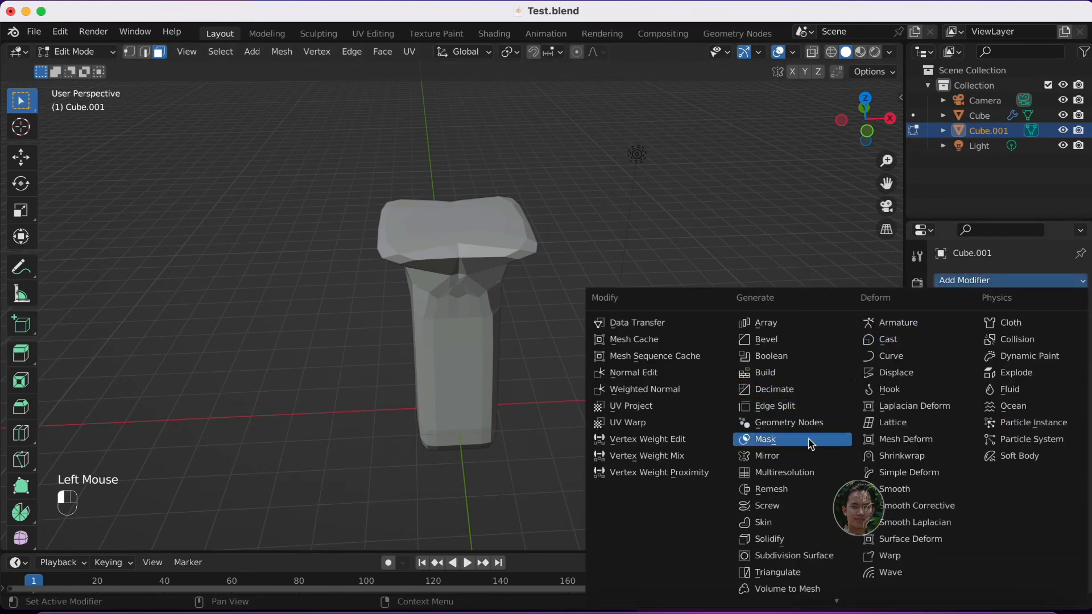
{"action": "left_click", "coordinate": [794, 538]}
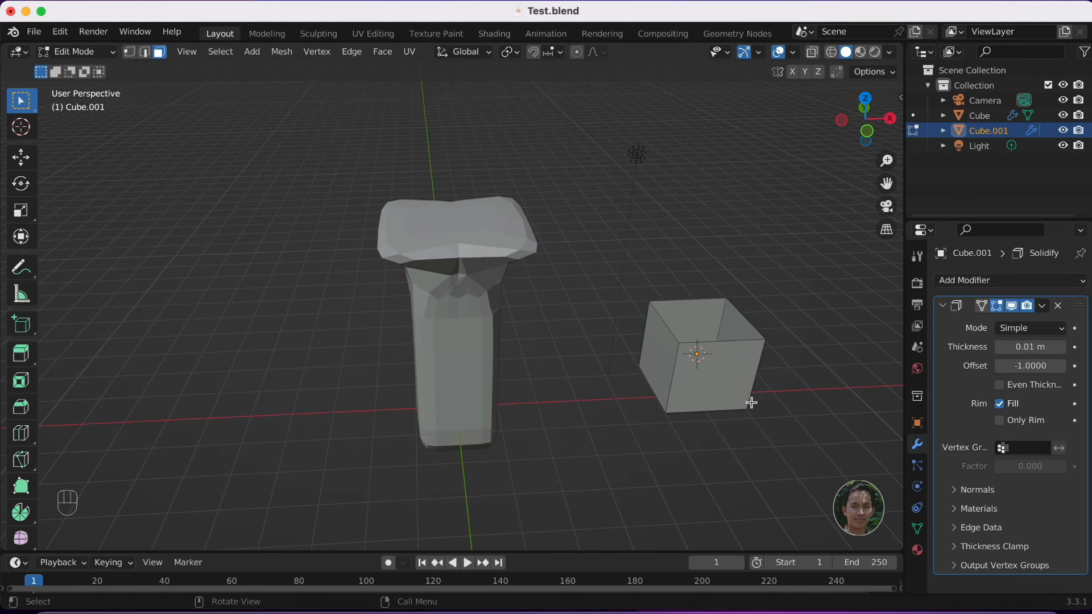
{"action": "left_click", "coordinate": [1033, 347]}
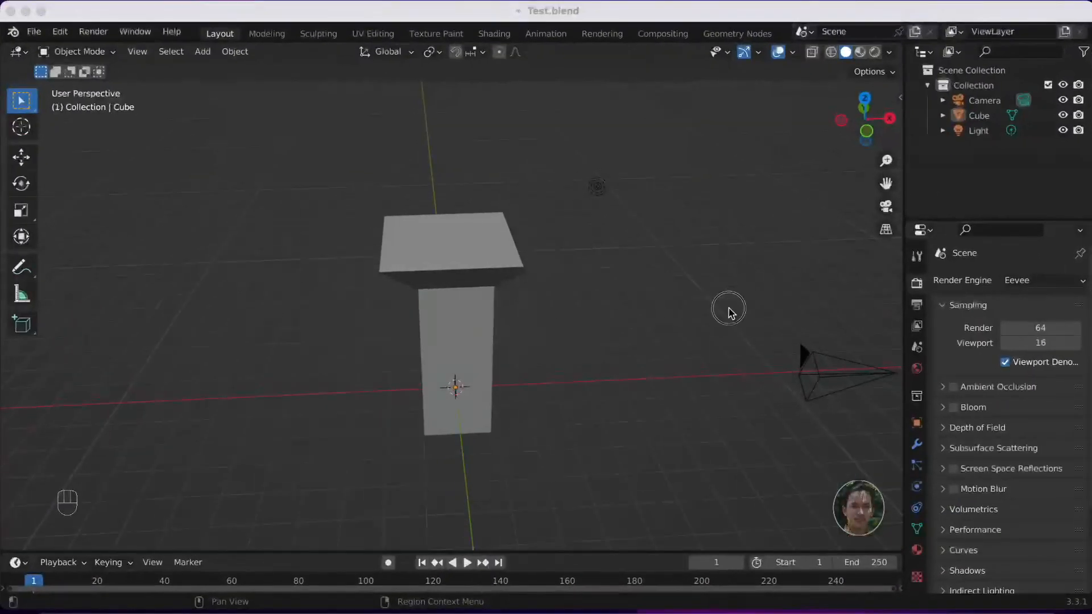
Step: Switch the viewport to Material Preview shading and add two material slots to the column
{"action": "left_click", "coordinate": [731, 307]}
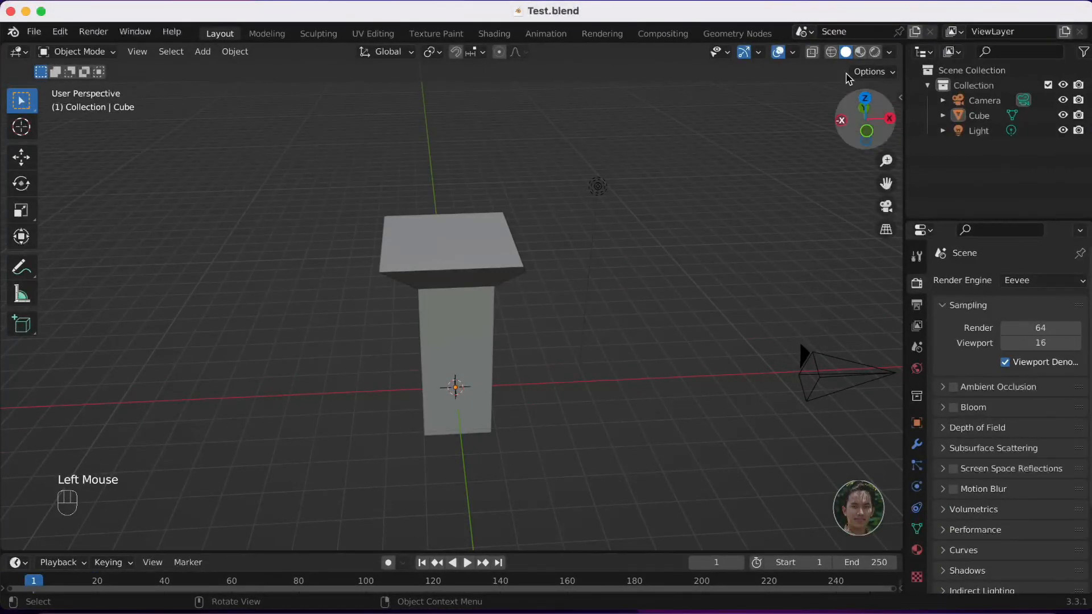
{"action": "left_click", "coordinate": [860, 53]}
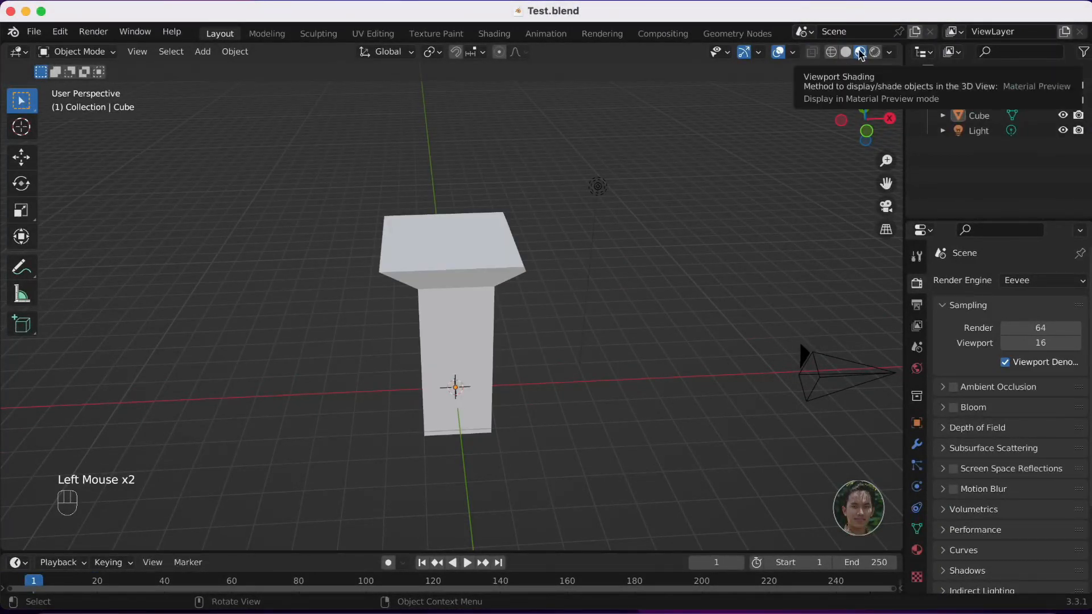
{"action": "left_click", "coordinate": [917, 551]}
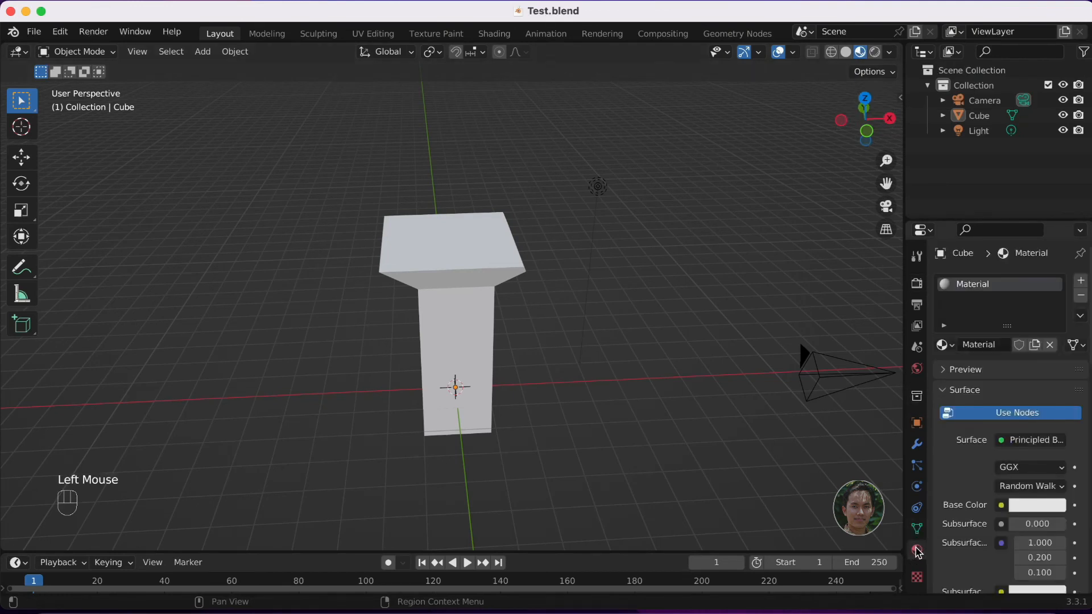
{"action": "left_click", "coordinate": [1081, 281]}
{"action": "left_click", "coordinate": [1082, 281]}
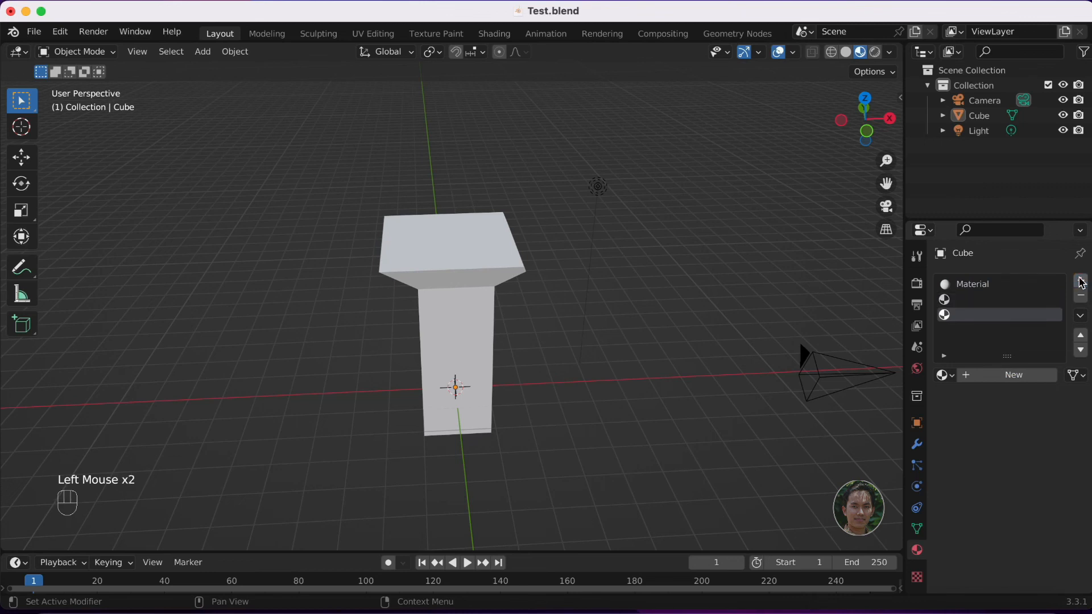
Step: Create a new material in each of the column's two empty slots
{"action": "left_click", "coordinate": [999, 300]}
{"action": "left_click", "coordinate": [999, 374]}
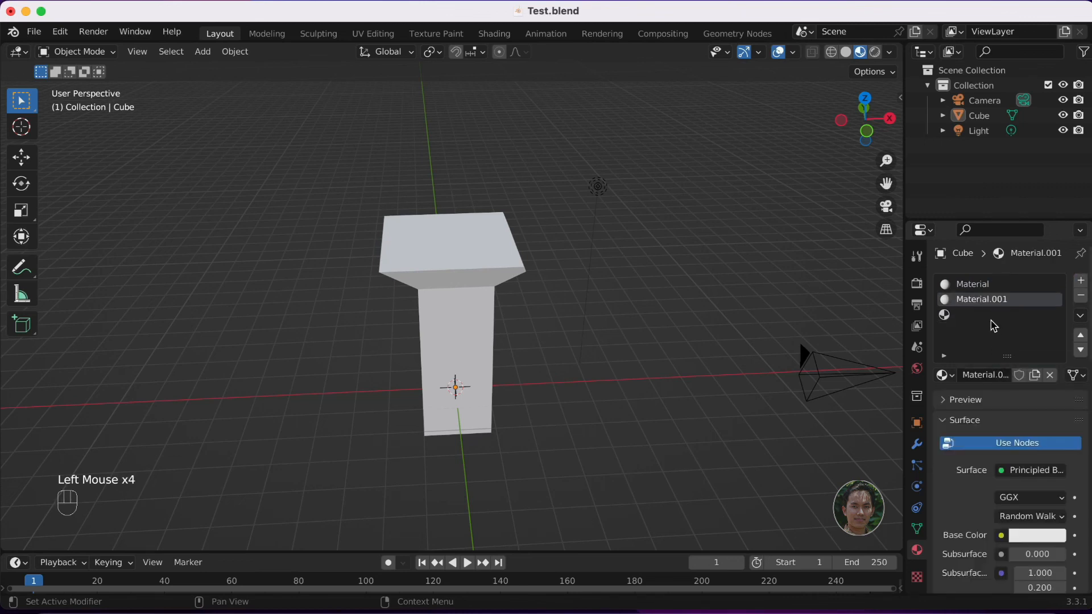
{"action": "left_click", "coordinate": [993, 316]}
{"action": "left_click", "coordinate": [1001, 372]}
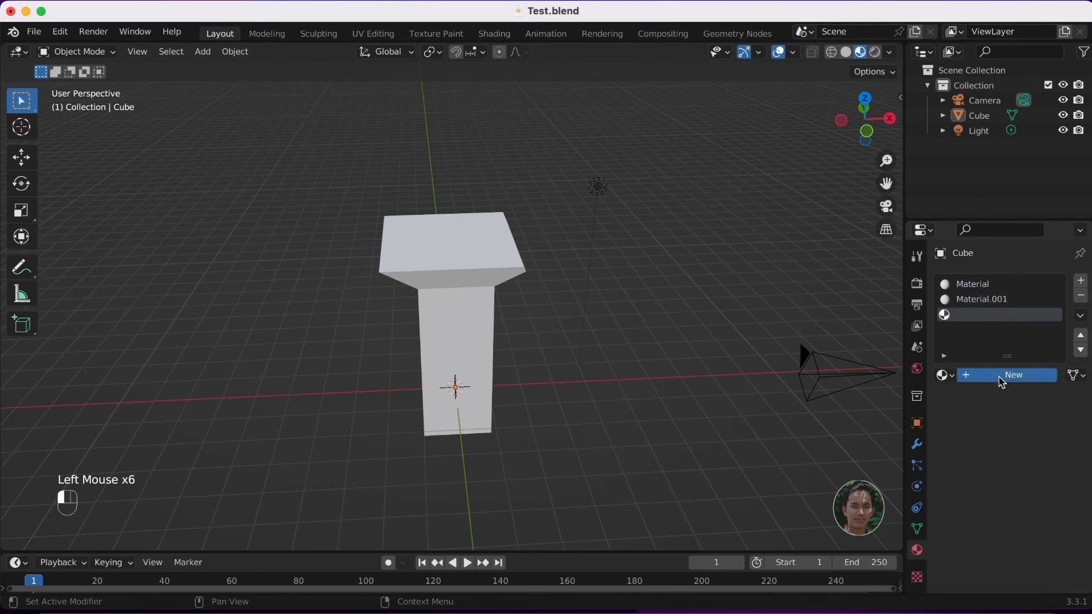
Step: Set the base colour of the column's first material to orange-red
{"action": "left_click", "coordinate": [992, 292]}
{"action": "left_click", "coordinate": [992, 288]}
{"action": "left_click", "coordinate": [1022, 536]}
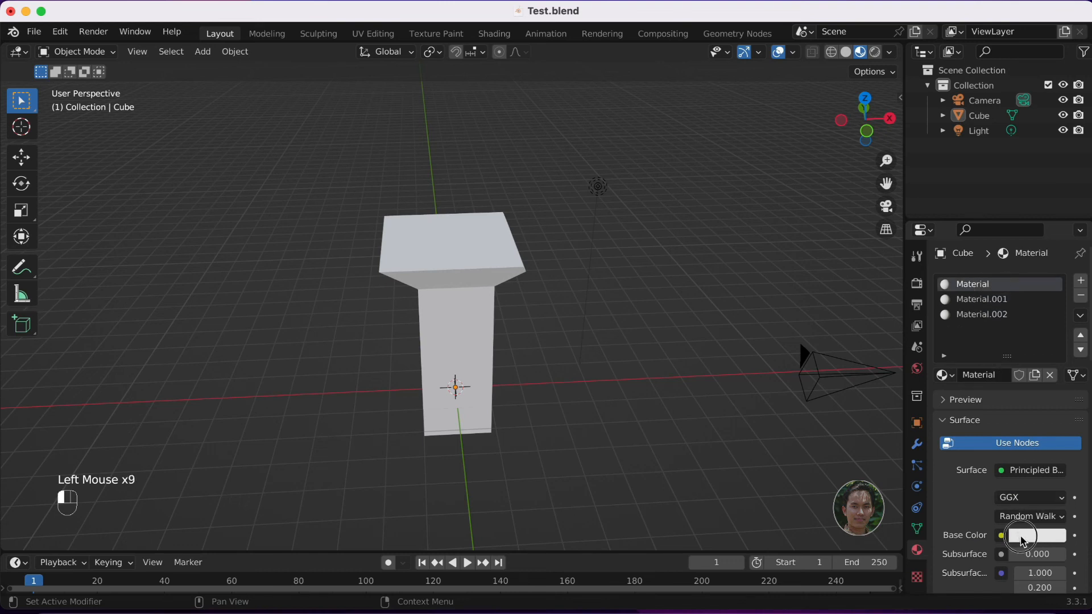
{"action": "left_click", "coordinate": [981, 416]}
Step: Set the base colour of Material.001 to blue with hue 0.646, saturation 1.000 and value 0.800
{"action": "left_click", "coordinate": [985, 300]}
{"action": "left_click", "coordinate": [1021, 533]}
{"action": "left_click", "coordinate": [1021, 347]}
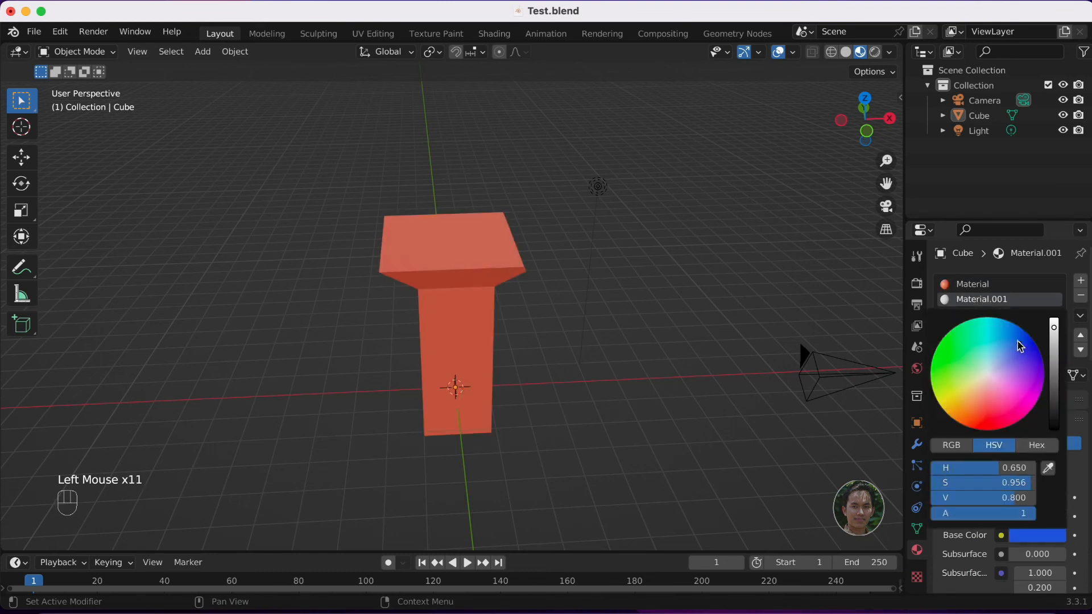
{"action": "left_click", "coordinate": [1027, 324]}
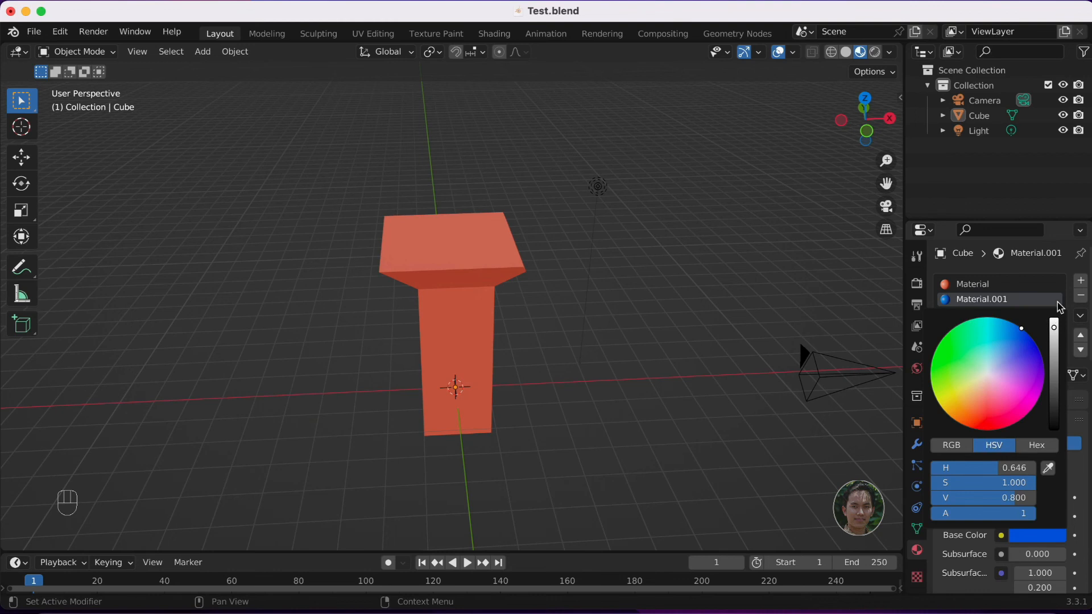
Step: Set the base colour of Material.002 to yellow with hue 0.147, saturation 0.904 and value 0.800
{"action": "left_click", "coordinate": [975, 313]}
{"action": "left_click", "coordinate": [1036, 534]}
{"action": "left_click", "coordinate": [957, 397]}
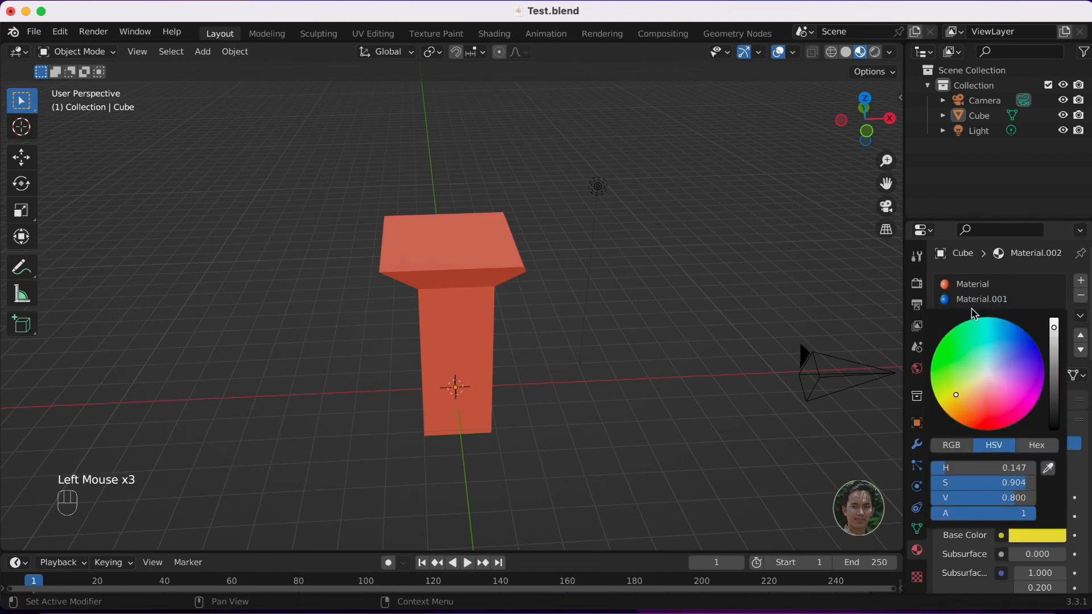
{"action": "left_click", "coordinate": [991, 318]}
Step: In Edit Mode with face selection, assign the blue Material.001 to the inner face on top of the column
{"action": "key", "text": "Tab"}
{"action": "left_click", "coordinate": [446, 241]}
{"action": "key", "text": "3"}
{"action": "left_click", "coordinate": [449, 242]}
{"action": "left_click", "coordinate": [972, 284]}
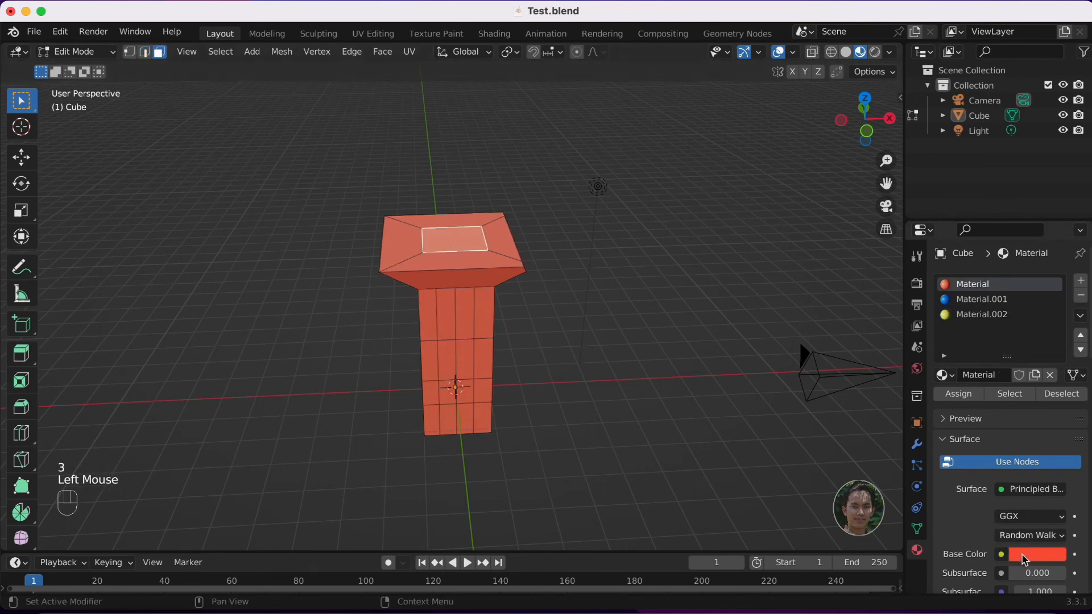
{"action": "left_click", "coordinate": [992, 301]}
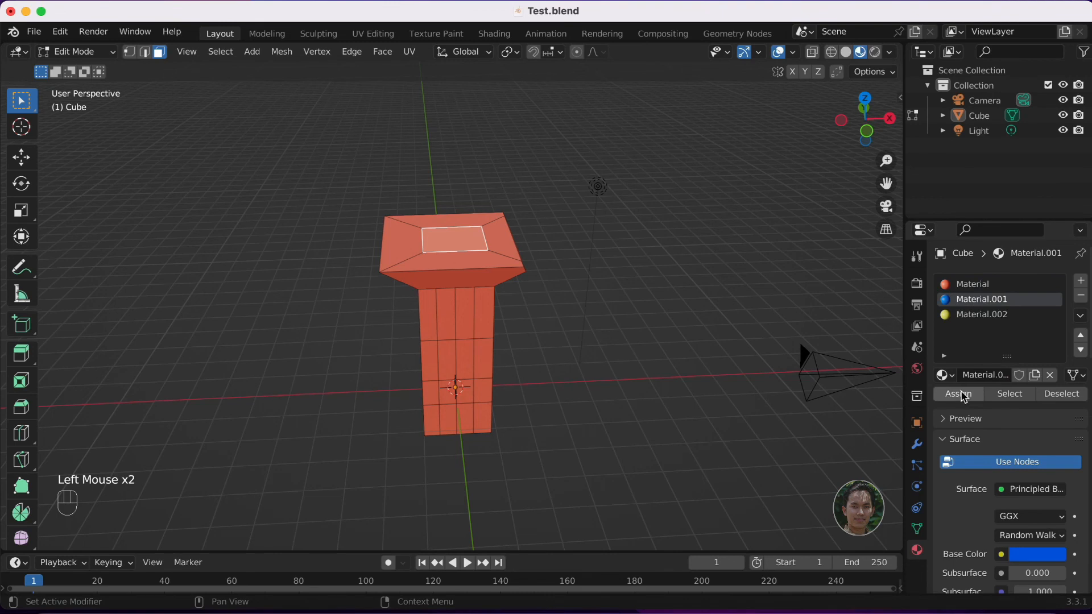
{"action": "left_click", "coordinate": [960, 394]}
Step: Assign the yellow Material.002 to the front face bordering the blue face on top of the column
{"action": "left_click", "coordinate": [478, 263]}
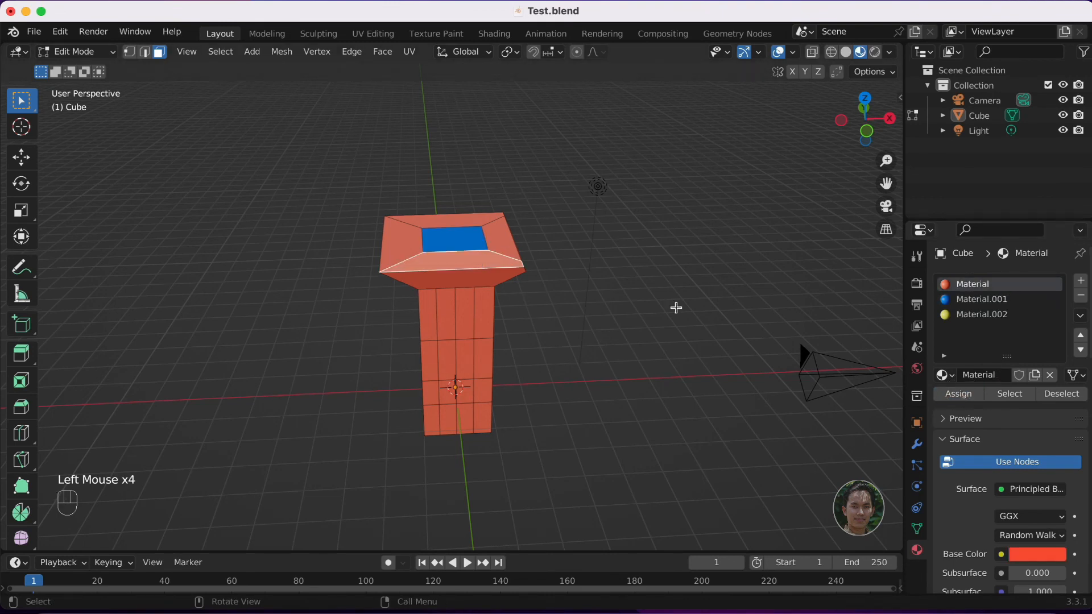
{"action": "left_click", "coordinate": [982, 315]}
{"action": "left_click", "coordinate": [961, 394]}
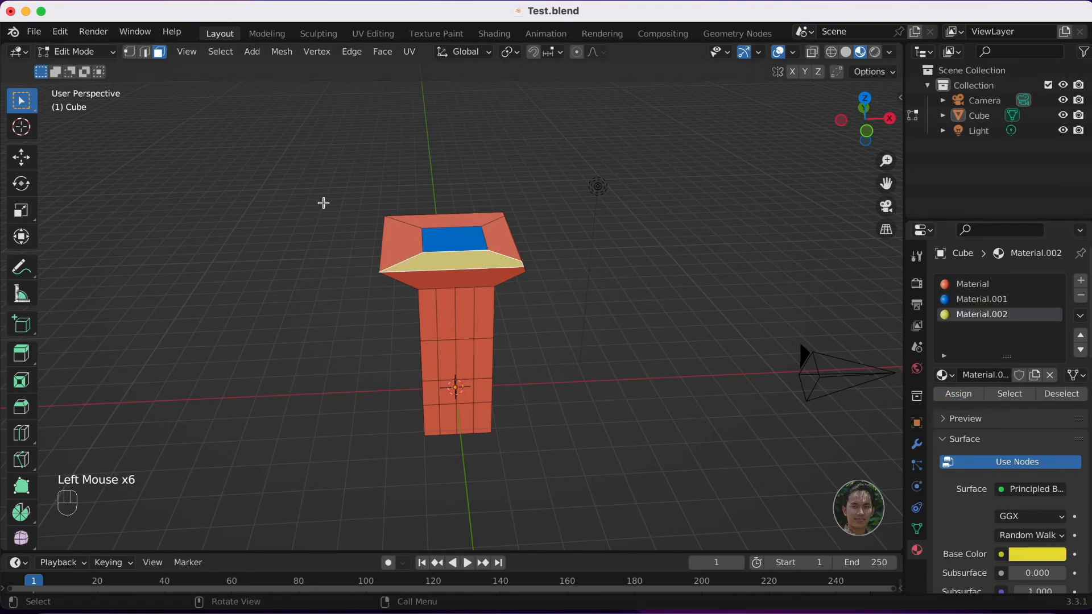
Step: Select the blue top face, view it in the UV Editing workspace and return to the Layout workspace
{"action": "left_click", "coordinate": [444, 236]}
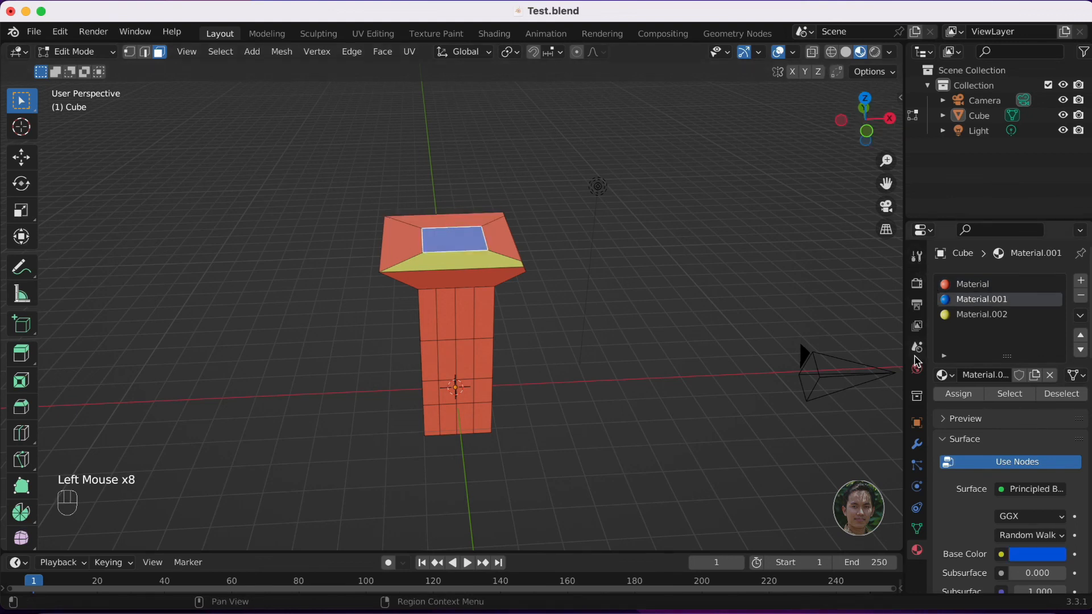
{"action": "left_click", "coordinate": [372, 33]}
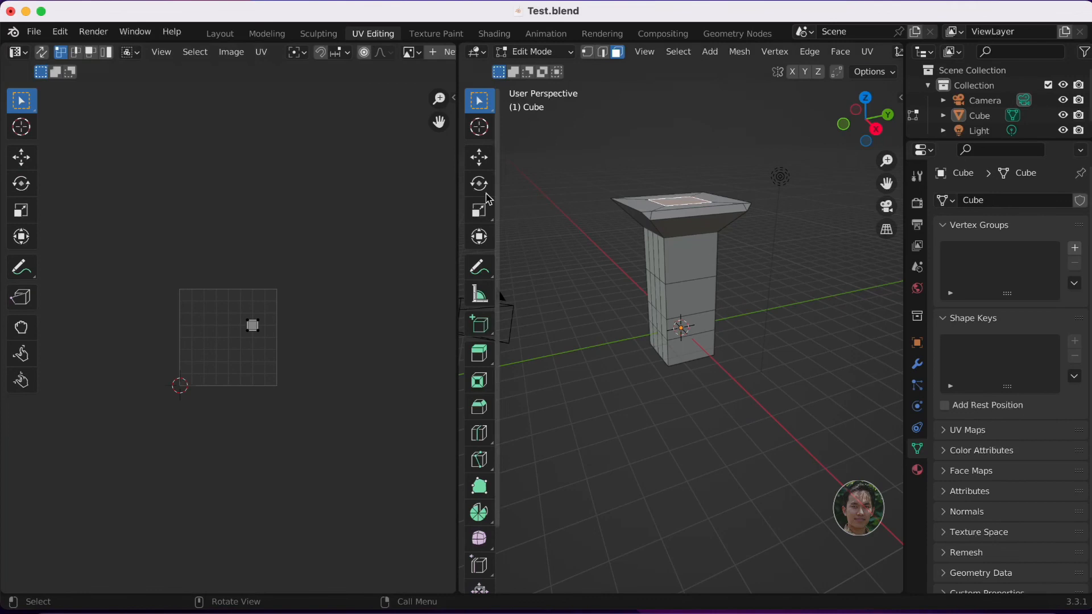
{"action": "left_click", "coordinate": [220, 34]}
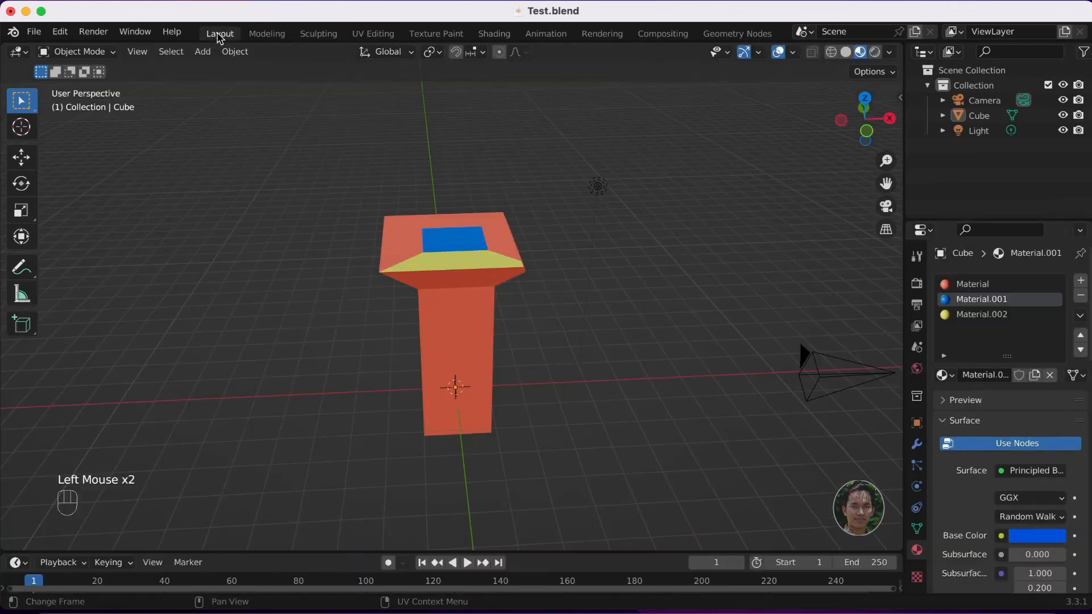
Step: Switch the scene's render engine to Cycles and back to Eevee
{"action": "left_click", "coordinate": [916, 283]}
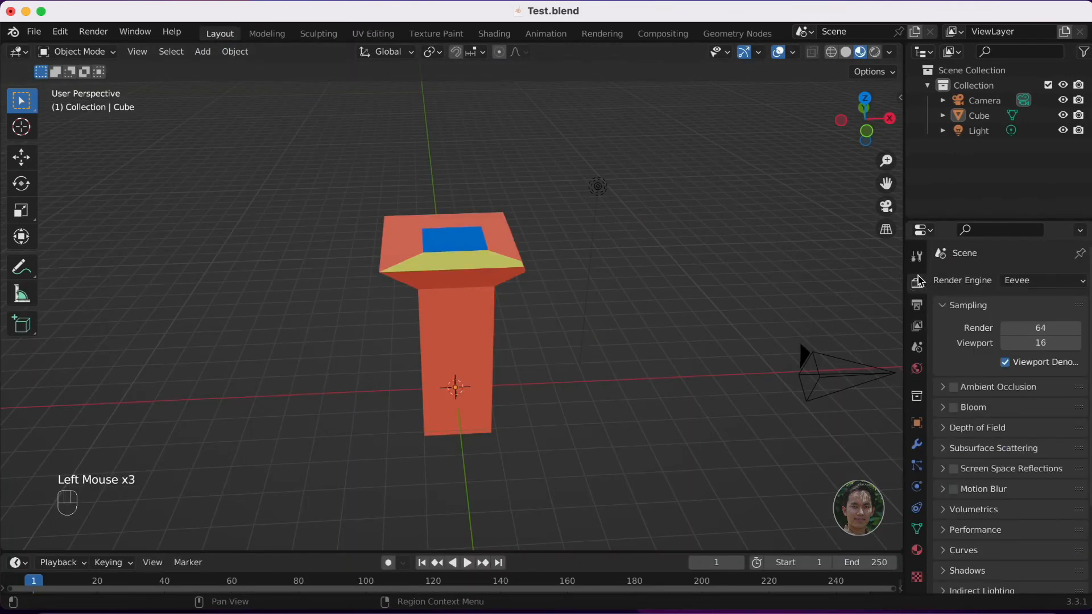
{"action": "left_click", "coordinate": [1079, 281]}
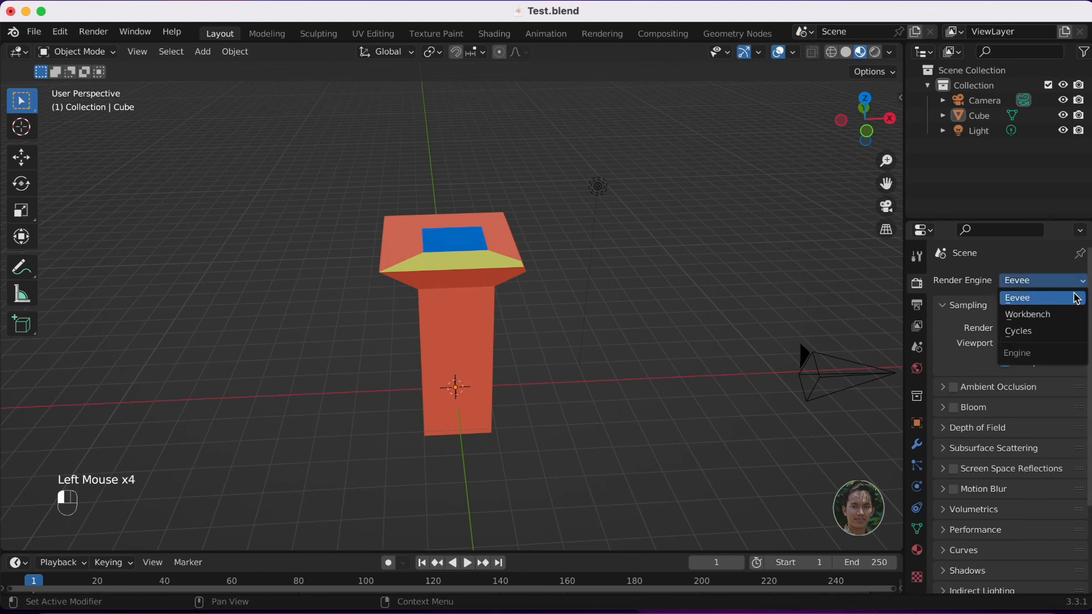
{"action": "left_click", "coordinate": [1030, 331]}
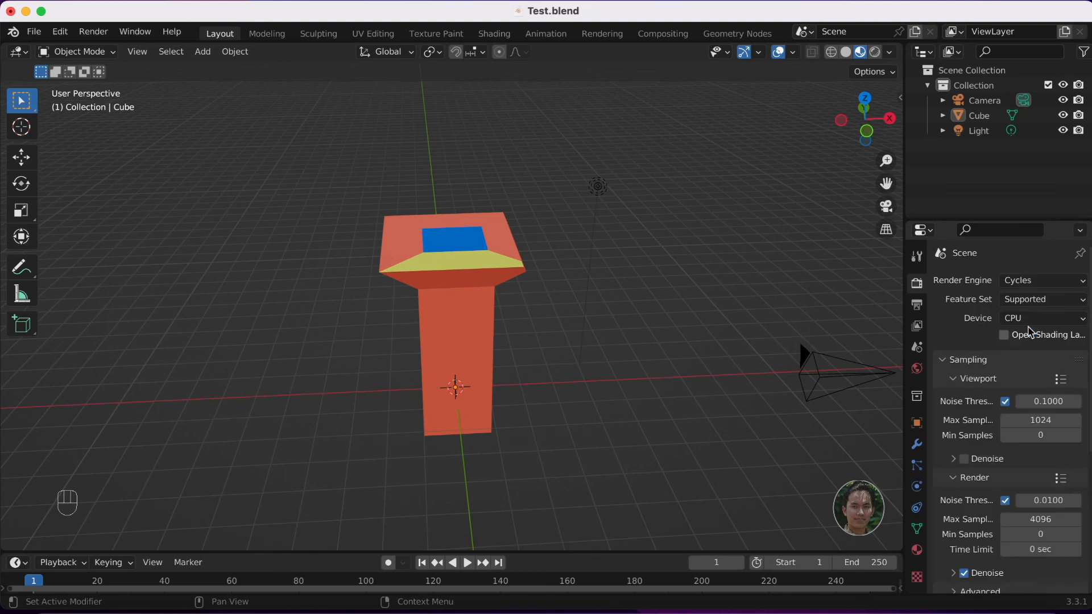
{"action": "left_click", "coordinate": [1048, 282]}
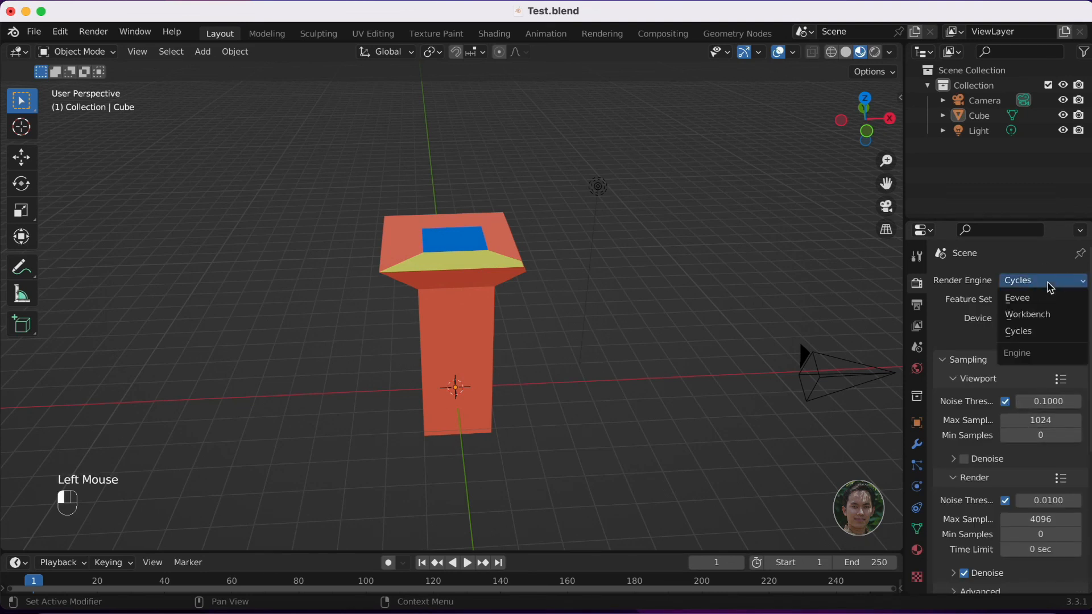
{"action": "left_click", "coordinate": [1048, 299]}
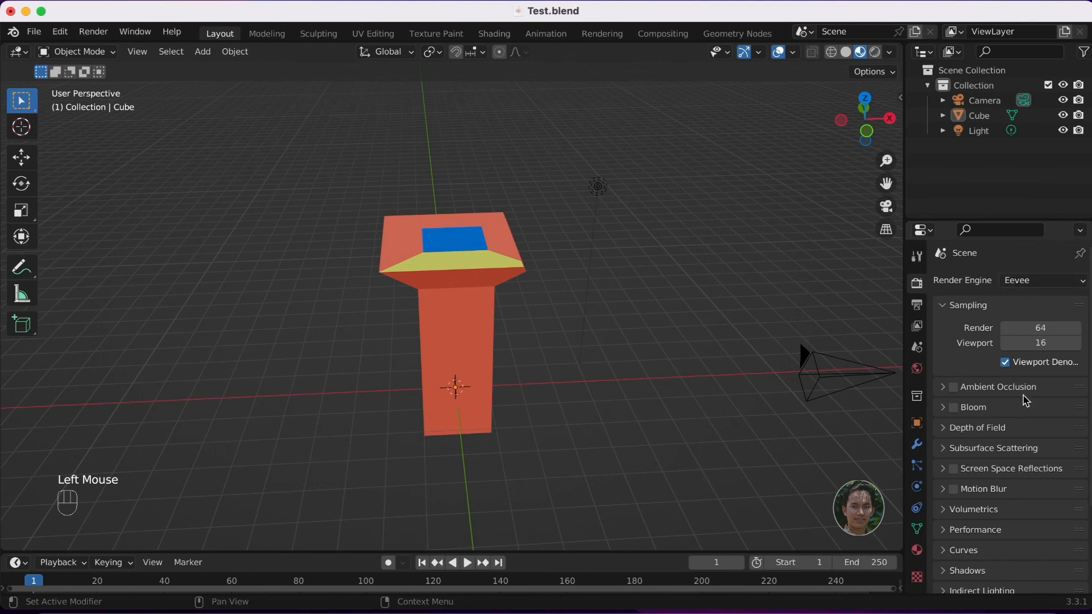
Step: Examine the scene's output settings for resolution, frame range and file format, and the available render commands
{"action": "left_click", "coordinate": [921, 313]}
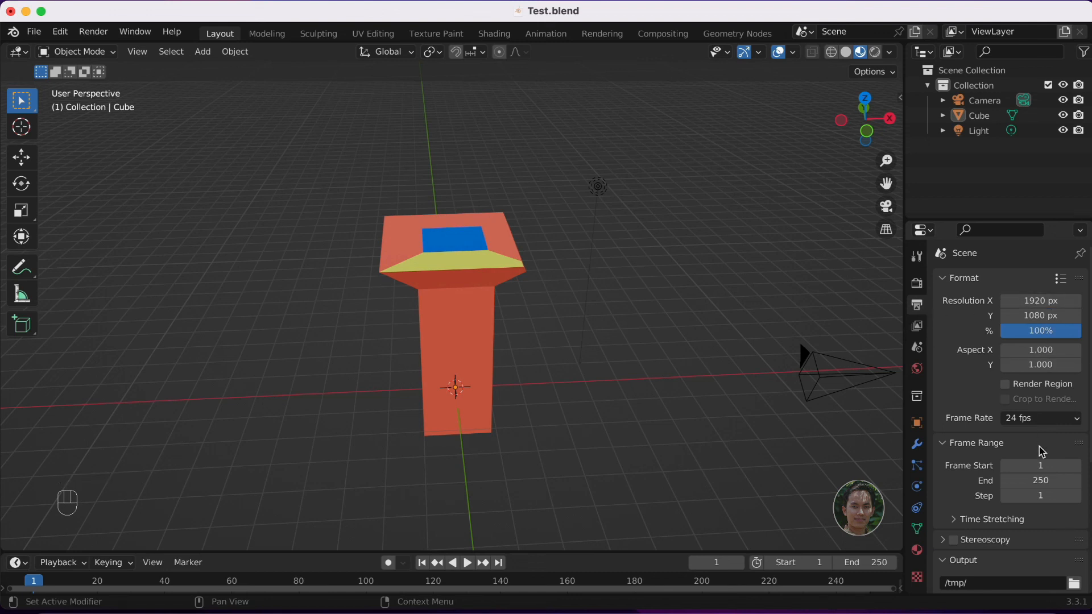
{"action": "scroll", "coordinate": [1027, 505], "scroll_direction": "down", "scroll_amount": 6}
{"action": "scroll", "coordinate": [1027, 505], "scroll_direction": "down", "scroll_amount": 4}
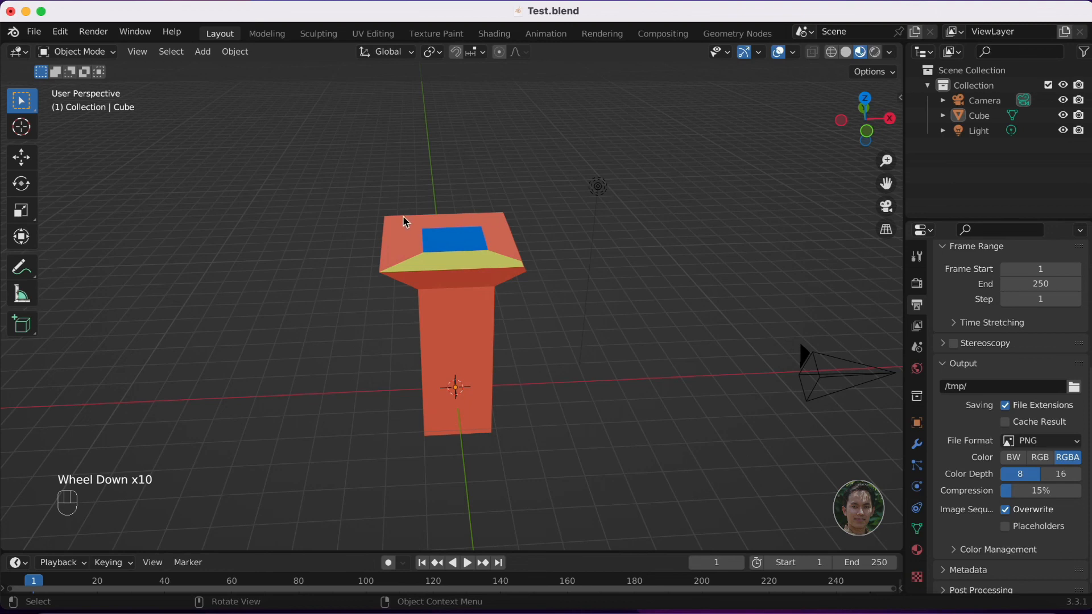
{"action": "left_click", "coordinate": [95, 31]}
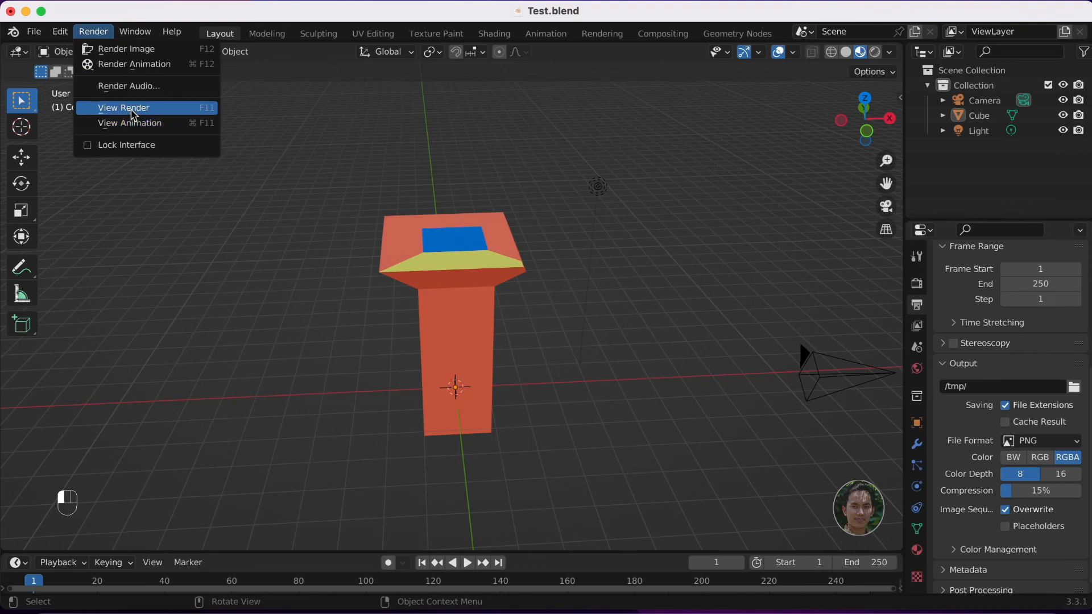
Step: Open the file browser for saving the project under another name and leave it without saving
{"action": "left_click", "coordinate": [38, 32]}
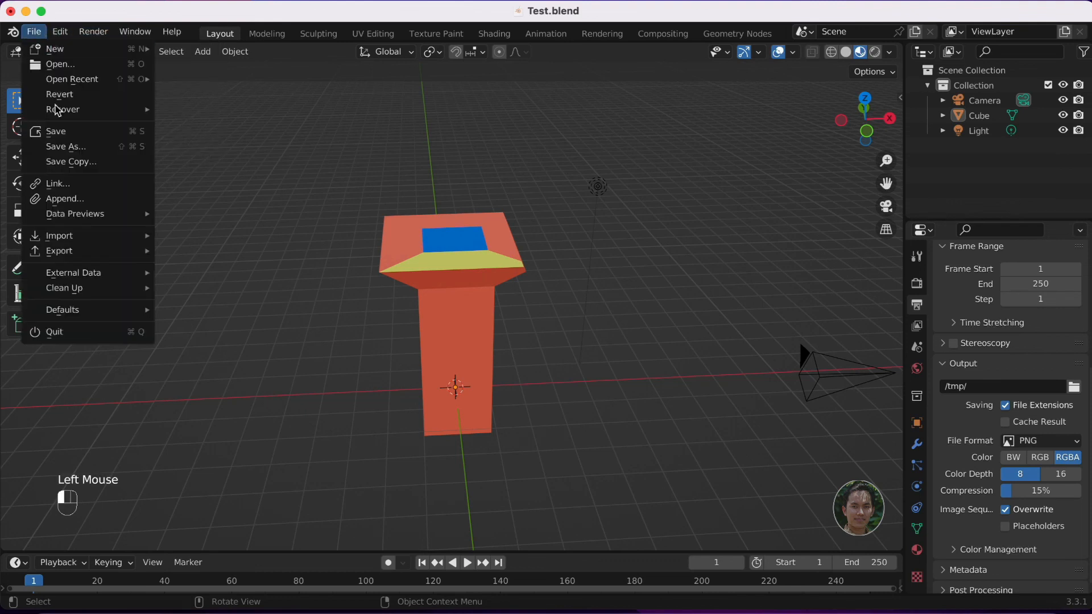
{"action": "left_click", "coordinate": [70, 147]}
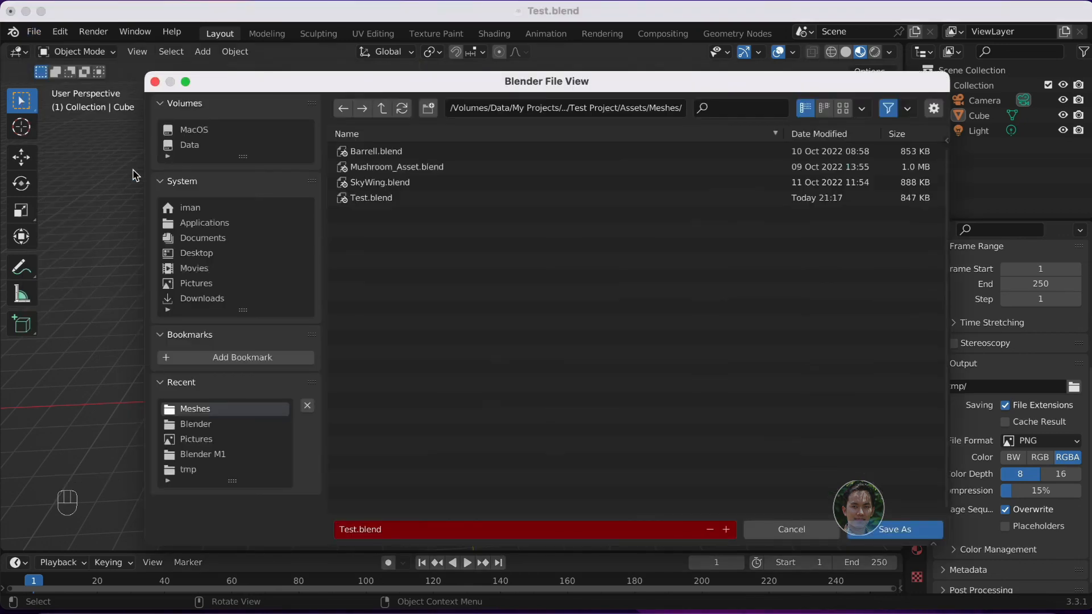
{"action": "left_click", "coordinate": [765, 535]}
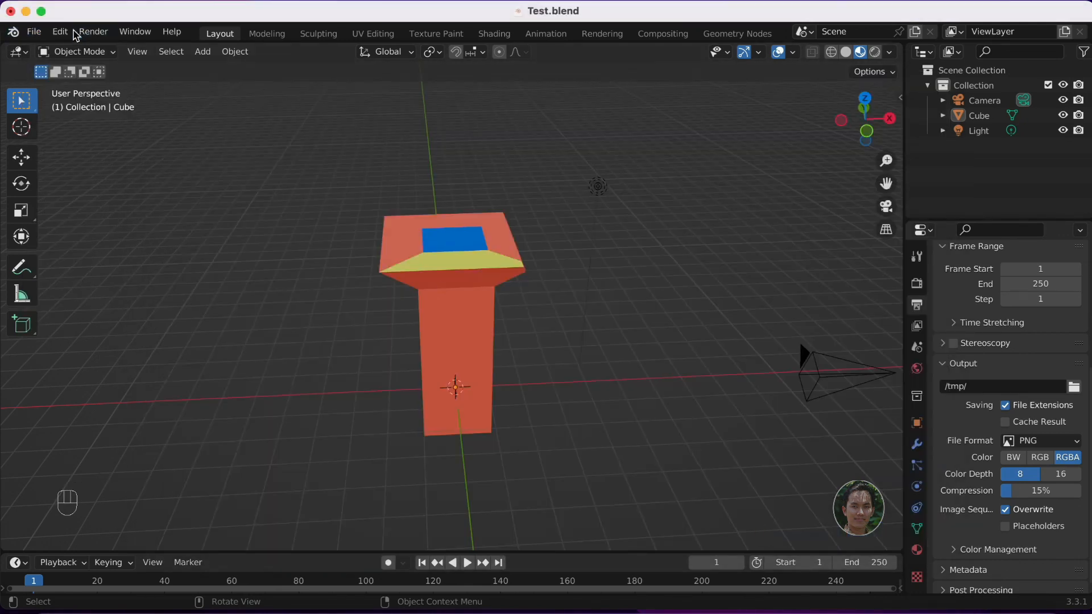
Step: Open the list of file formats available for exporting the model
{"action": "left_click", "coordinate": [34, 32]}
{"action": "mouse_move", "coordinate": [83, 220]}
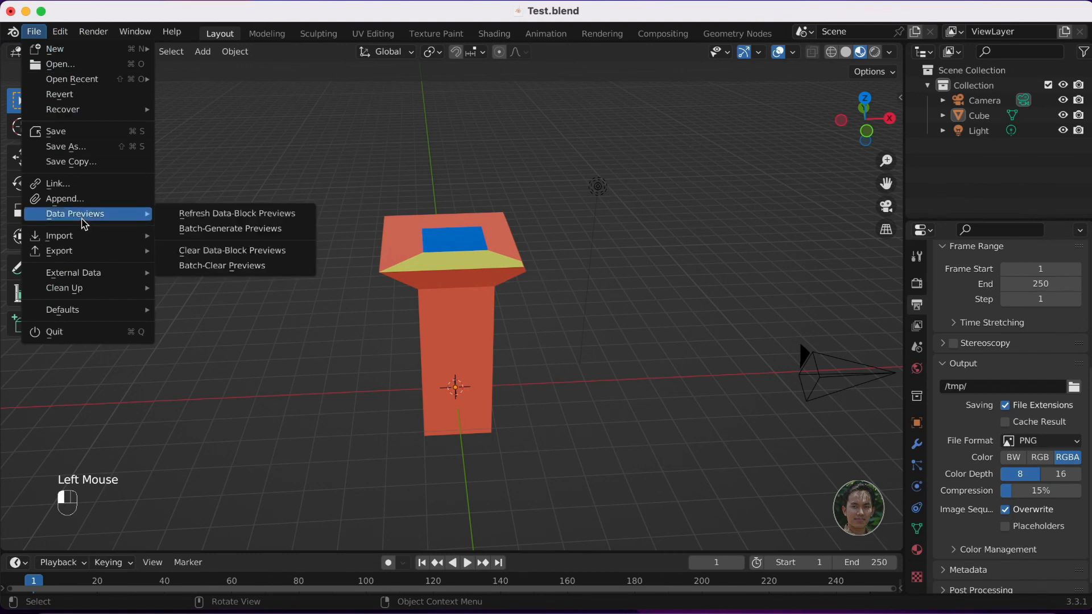
{"action": "mouse_move", "coordinate": [87, 253]}
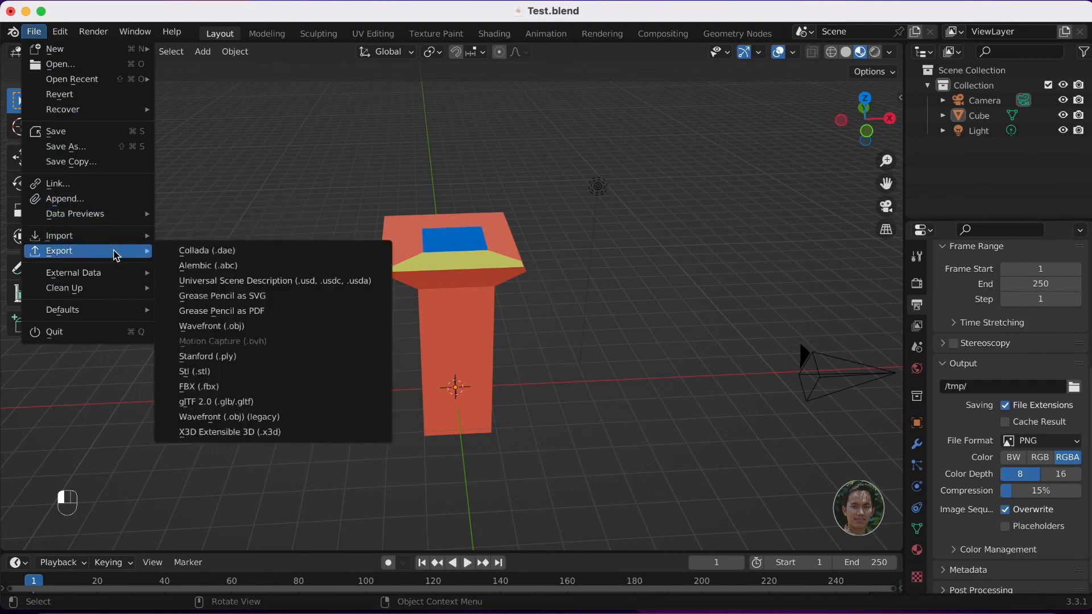